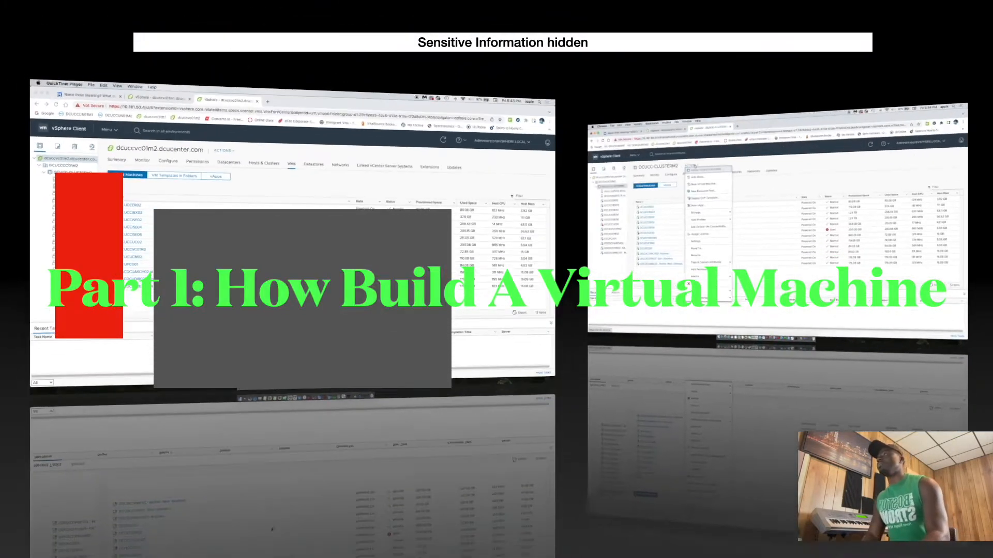
# Start creating a new virtual machine on DCUCC-CLUSTERM2 and expand the DCUCCDC01M2 datacenter as its location
pyautogui.click(335, 164)
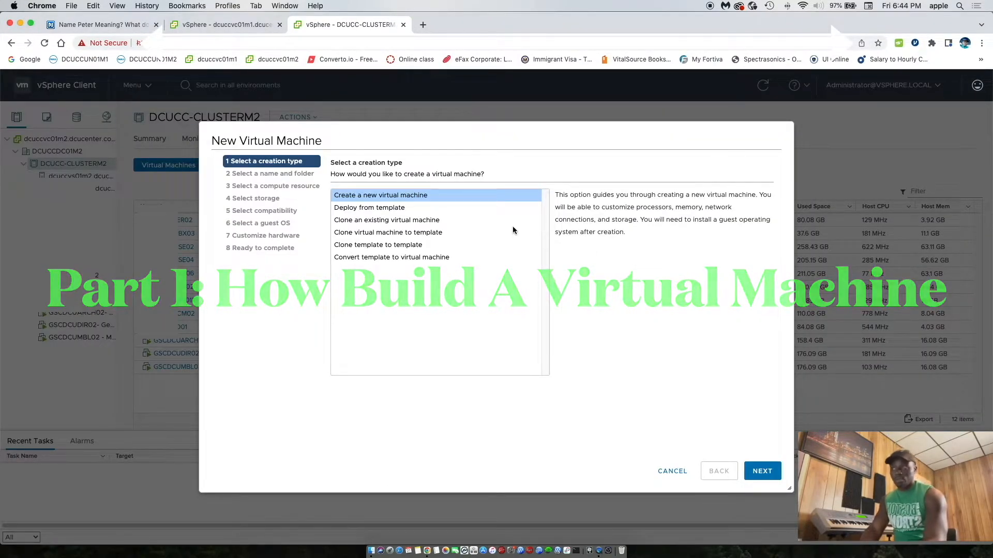
pyautogui.click(762, 471)
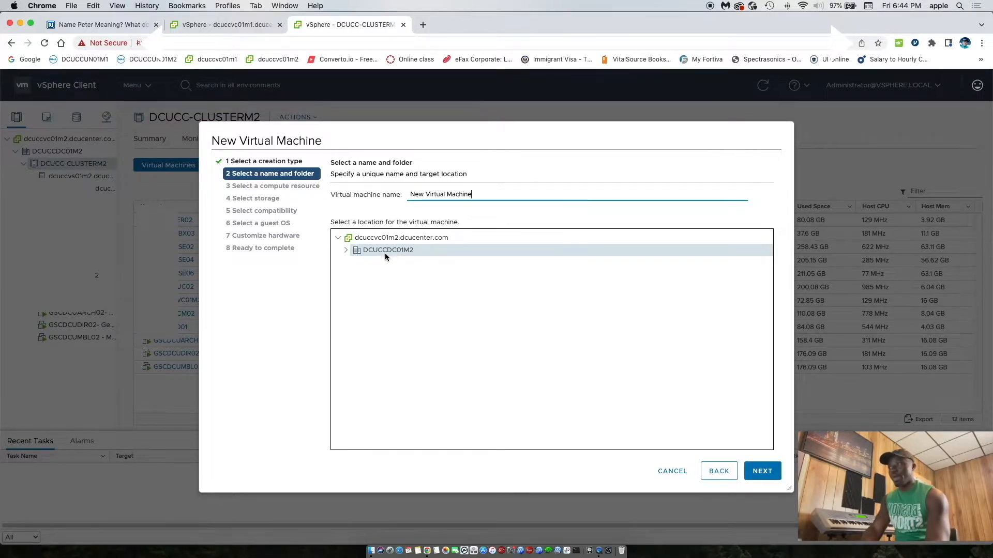
pyautogui.click(346, 251)
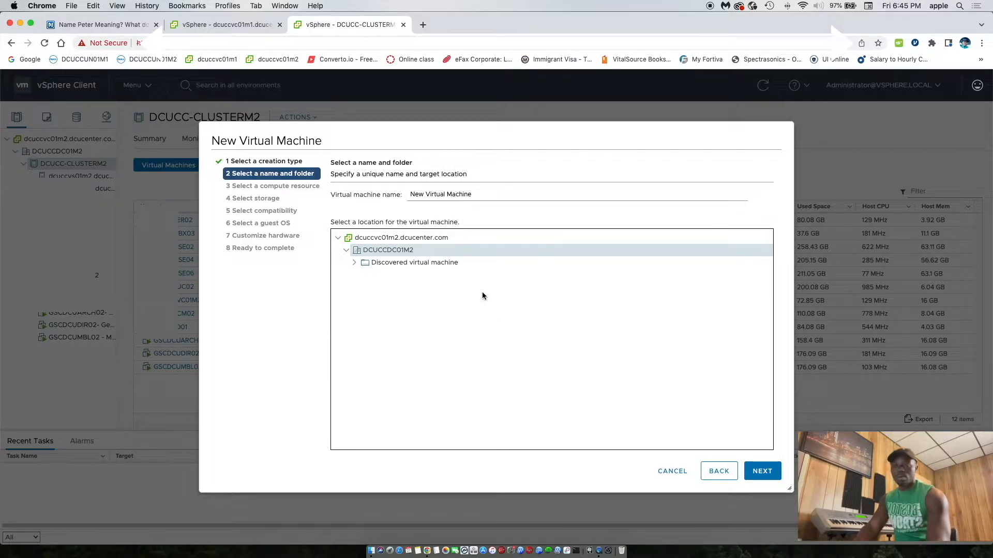
# Name the virtual machine GSCDCUARCH02-NEW and accept the name and folder settings
pyautogui.click(482, 195)
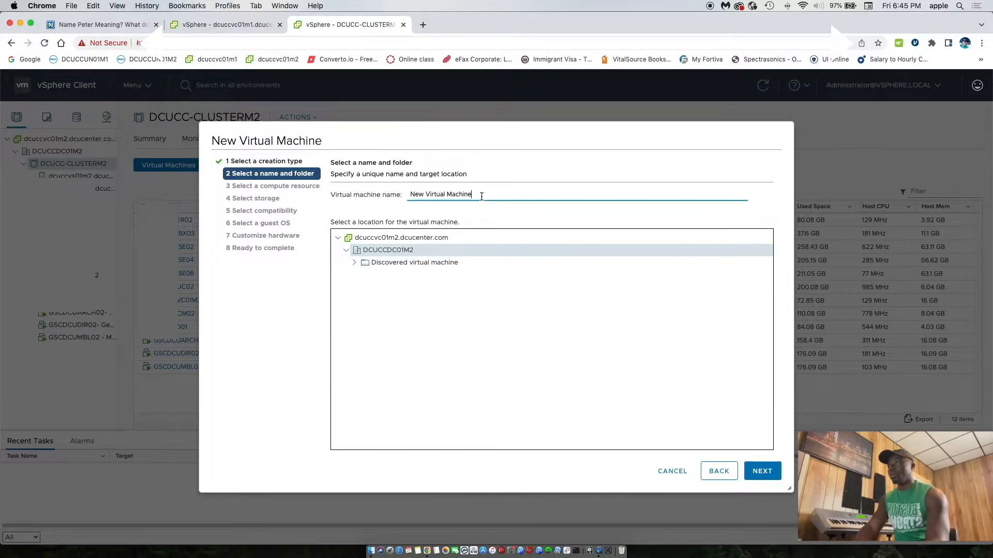
pyautogui.press('BackSpace')
pyautogui.press('BackSpace')
pyautogui.press('BackSpace')
pyautogui.press('BackSpace')
pyautogui.press('BackSpace')
pyautogui.press('BackSpace')
pyautogui.press('BackSpace')
pyautogui.press('BackSpace')
pyautogui.press('BackSpace')
pyautogui.press('BackSpace')
pyautogui.press('BackSpace')
pyautogui.press('BackSpace')
pyautogui.press('BackSpace')
pyautogui.press('BackSpace')
pyautogui.press('BackSpace')
pyautogui.press('BackSpace')
pyautogui.press('BackSpace')
pyautogui.press('BackSpace')
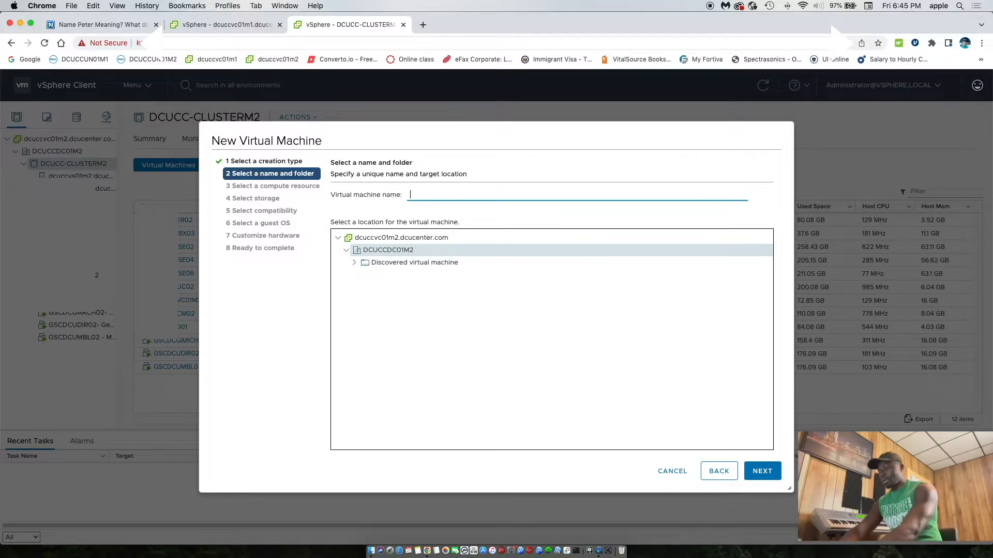
pyautogui.write('GS')
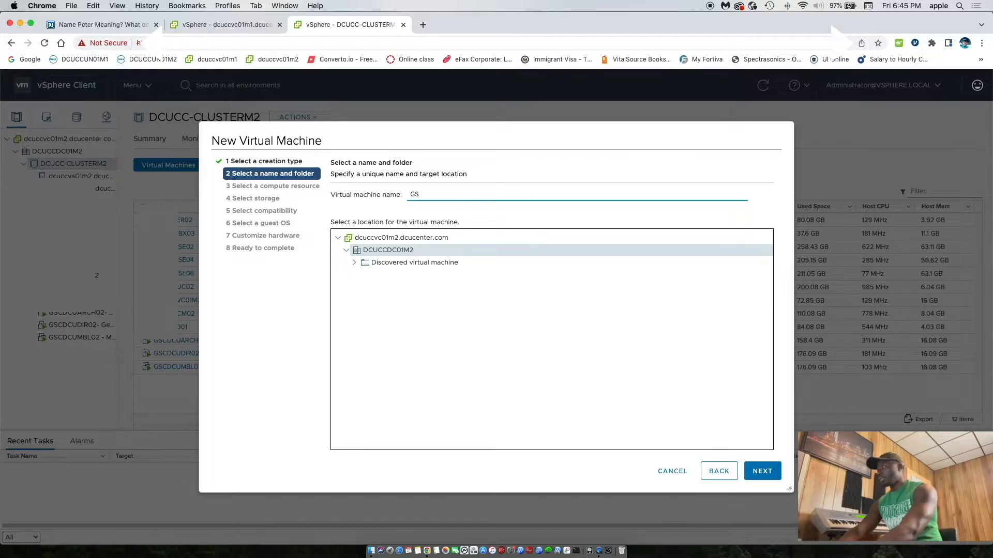
pyautogui.write('CDCU')
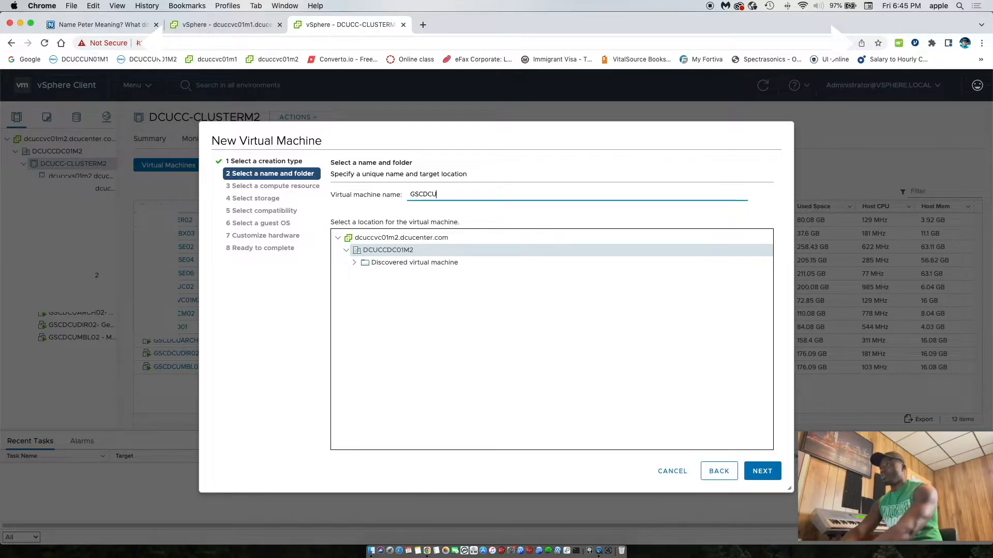
pyautogui.write('ARCH')
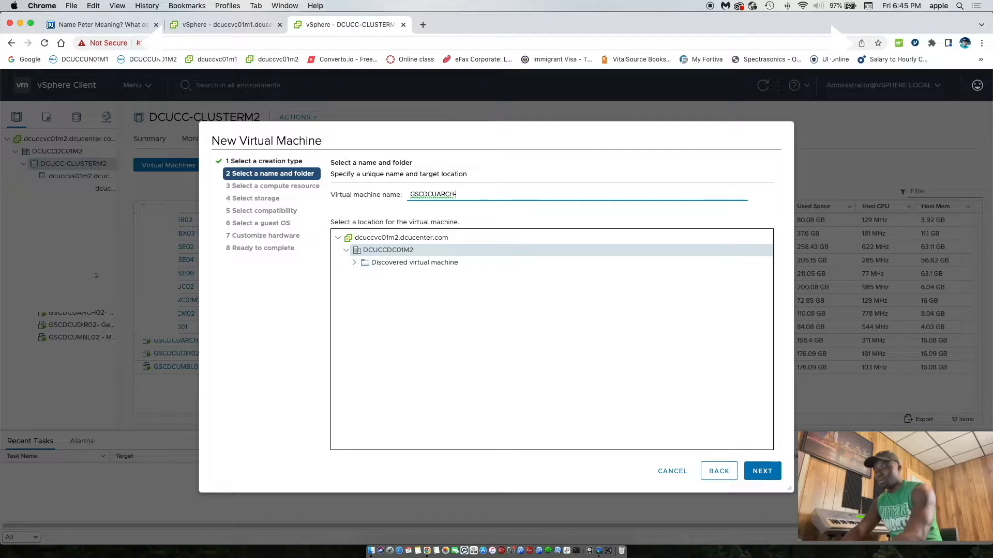
pyautogui.write('02')
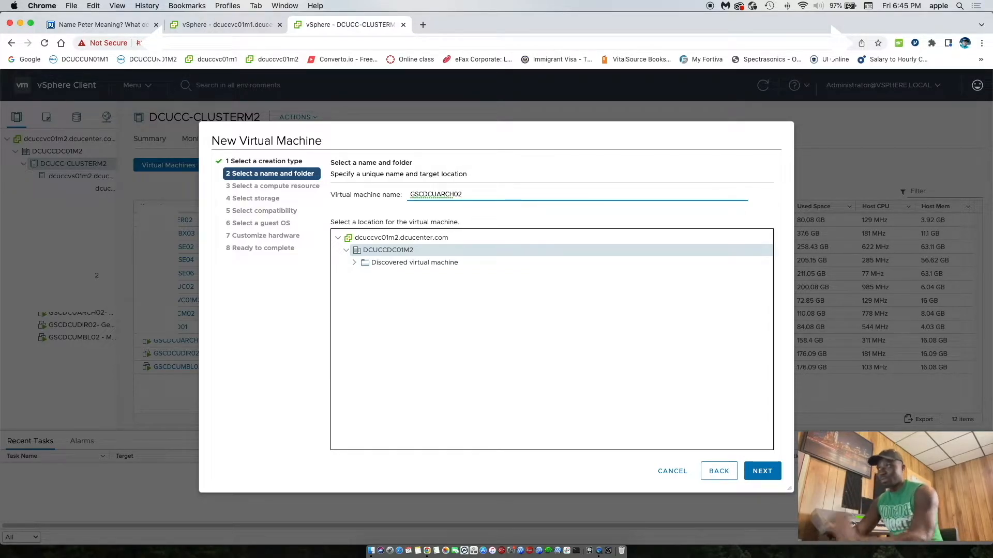
pyautogui.write('-NEw')
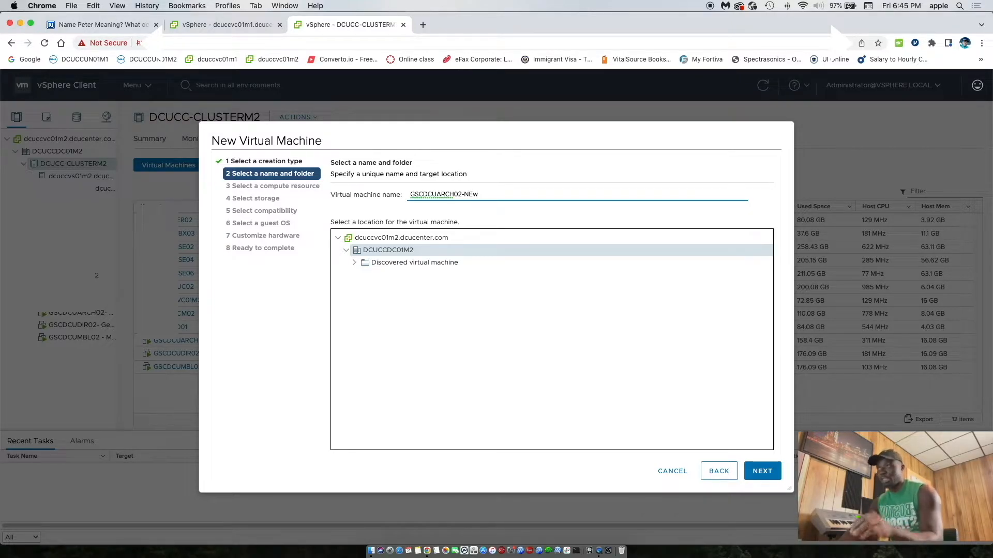
pyautogui.press('BackSpace')
pyautogui.write('W')
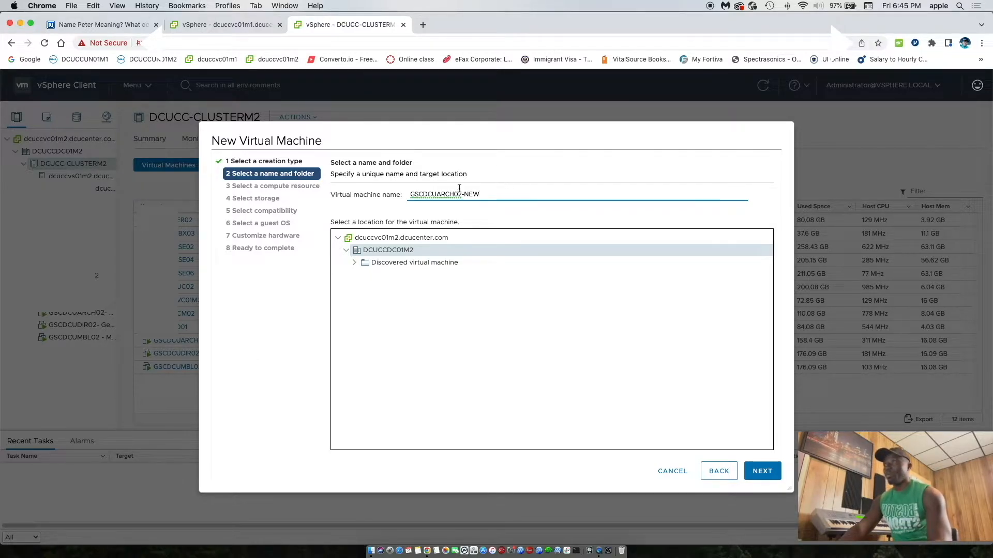
pyautogui.moveTo(481, 194); pyautogui.dragTo(463, 194)
pyautogui.click(517, 196)
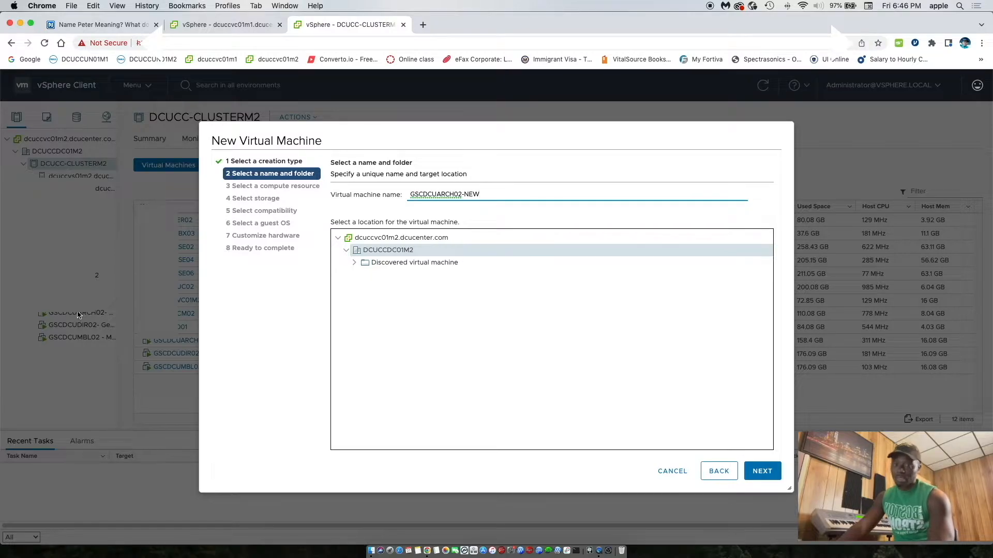
pyautogui.click(761, 471)
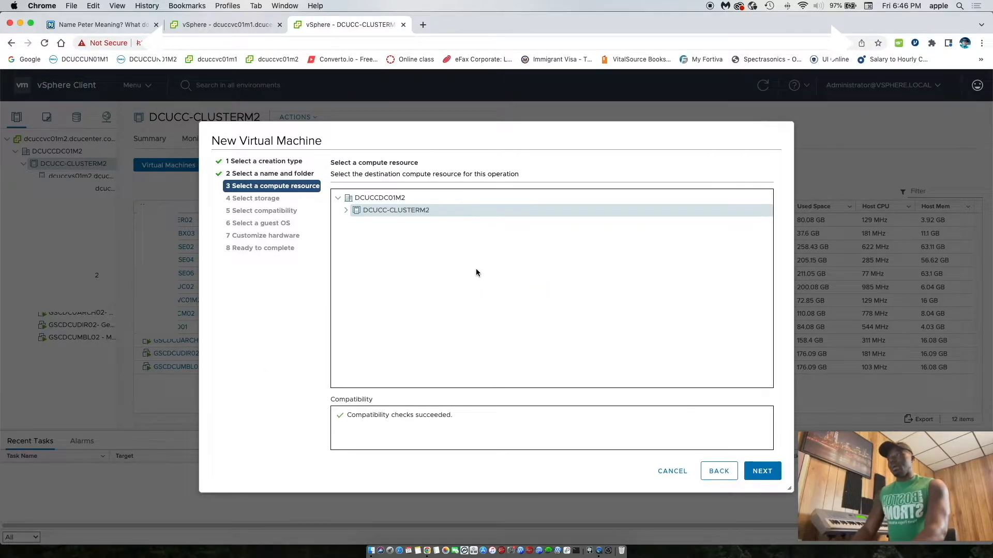
# Assign the virtual machine to the DCUCC-CLUSTERM2 compute resource and store its files on Datastore01-M2
pyautogui.click(348, 213)
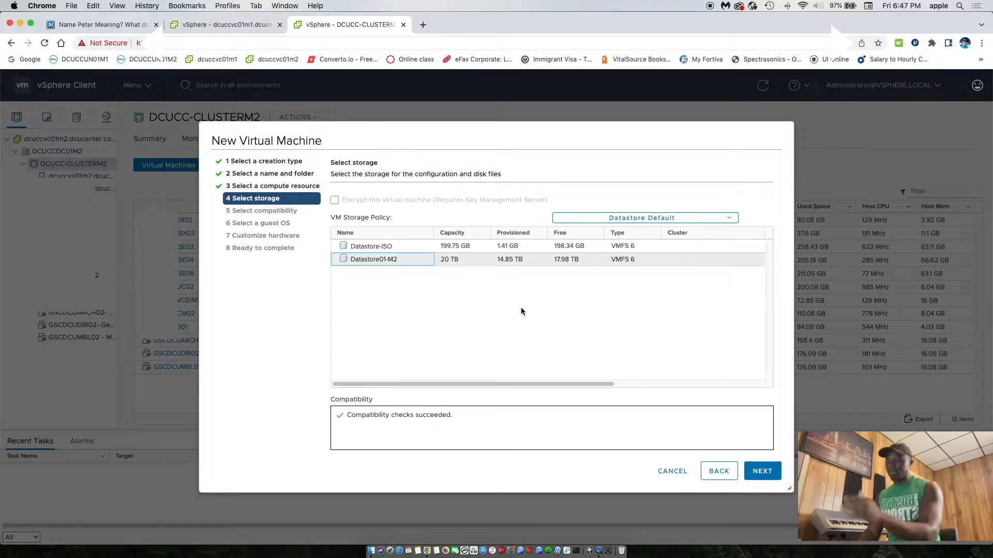
pyautogui.click(772, 475)
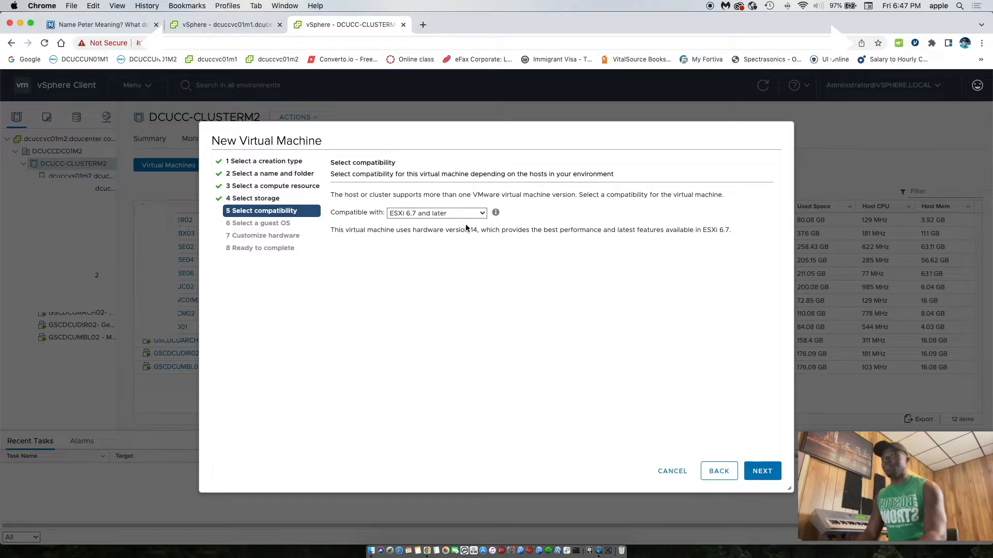
# Set the virtual machine's compatibility to ESXi 6.5 and later and accept it
pyautogui.click(478, 214)
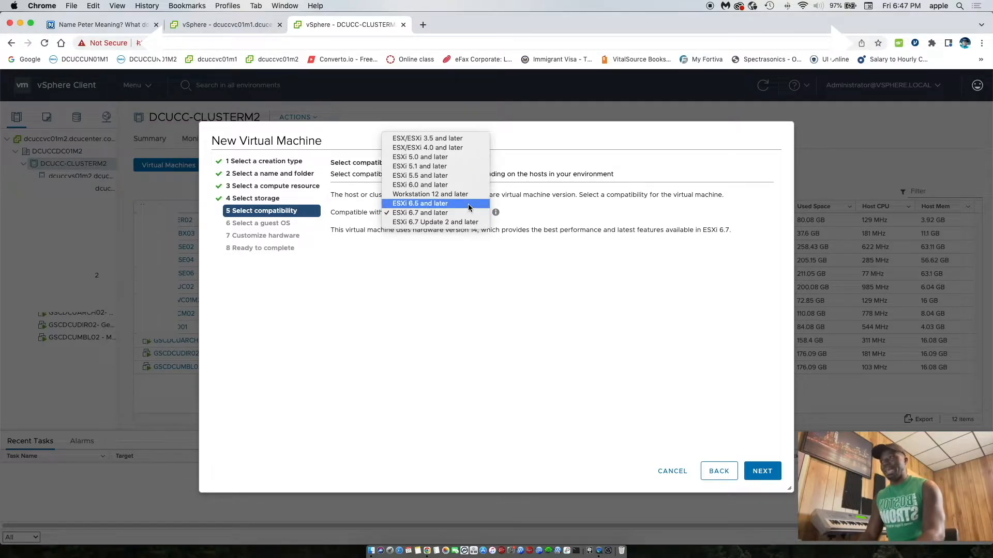
pyautogui.click(469, 204)
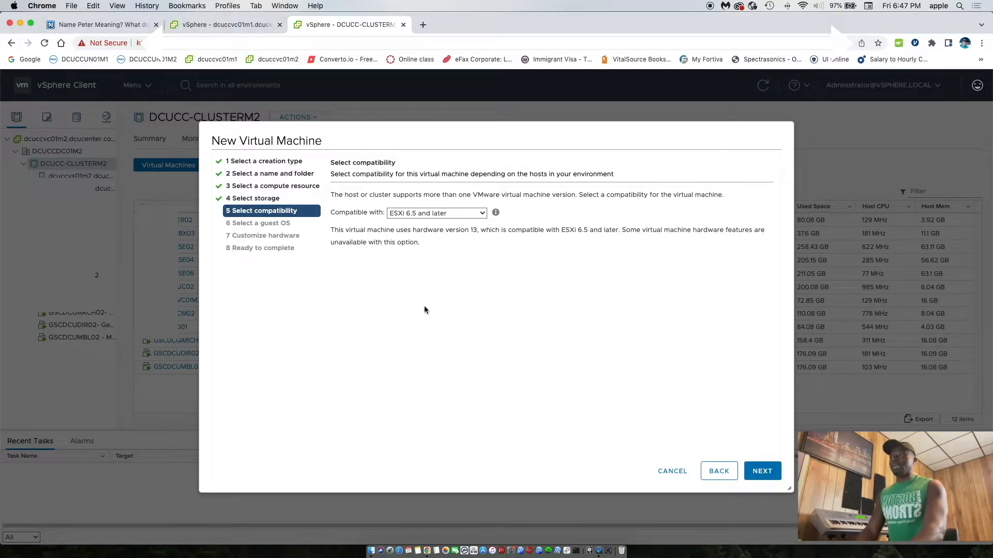
pyautogui.click(482, 213)
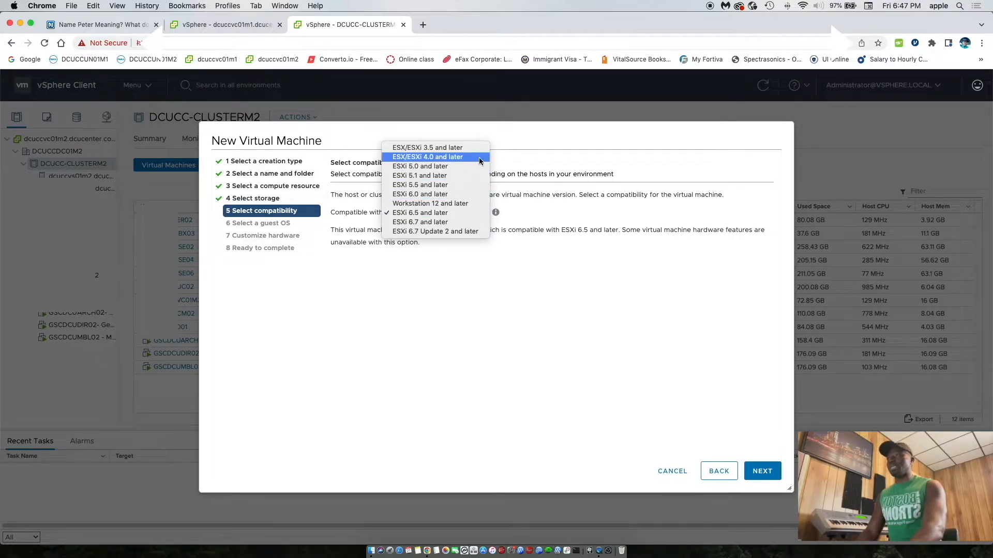
pyautogui.click(463, 213)
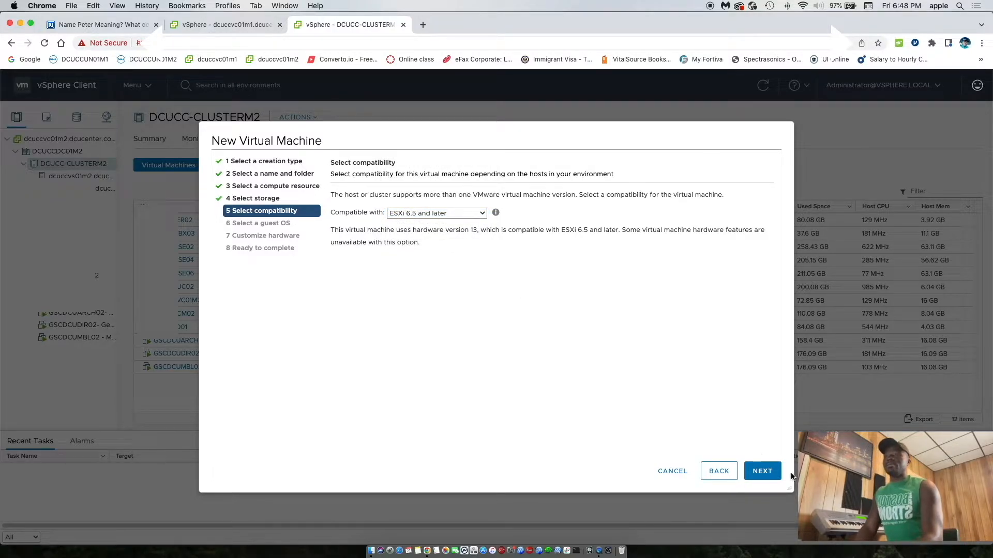
pyautogui.click(770, 474)
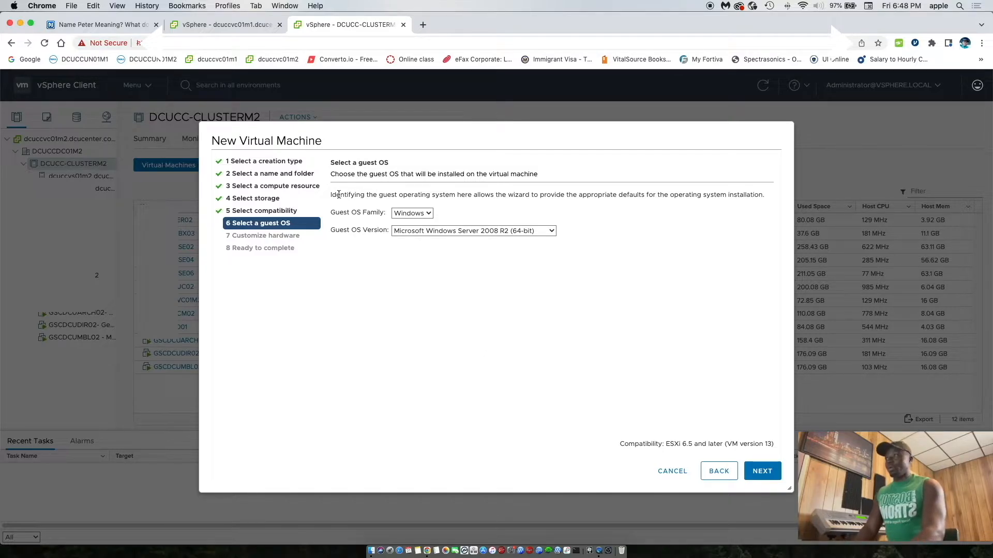
# Choose Windows as the guest OS family and Microsoft Windows Server 2016 or later (64-bit) as the version
pyautogui.click(417, 215)
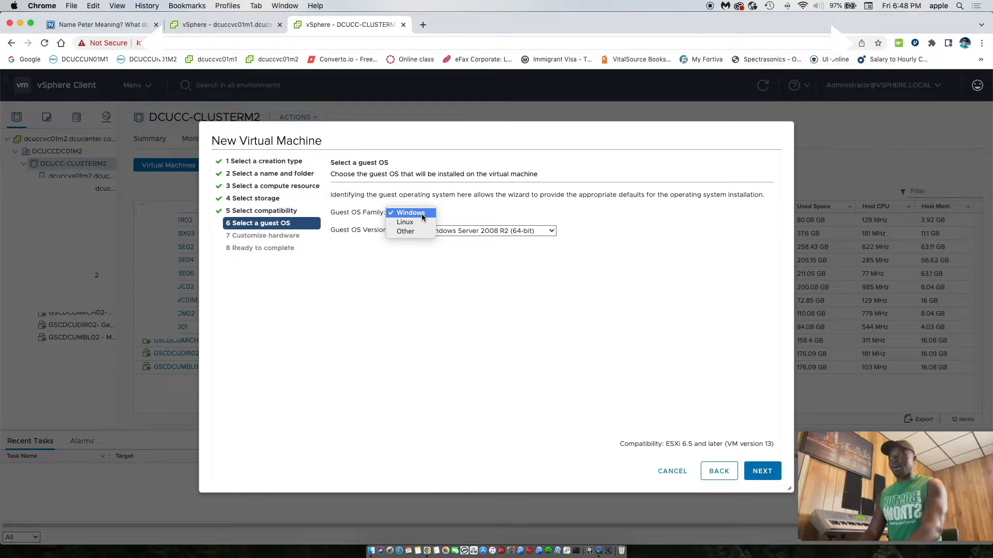
pyautogui.click(421, 213)
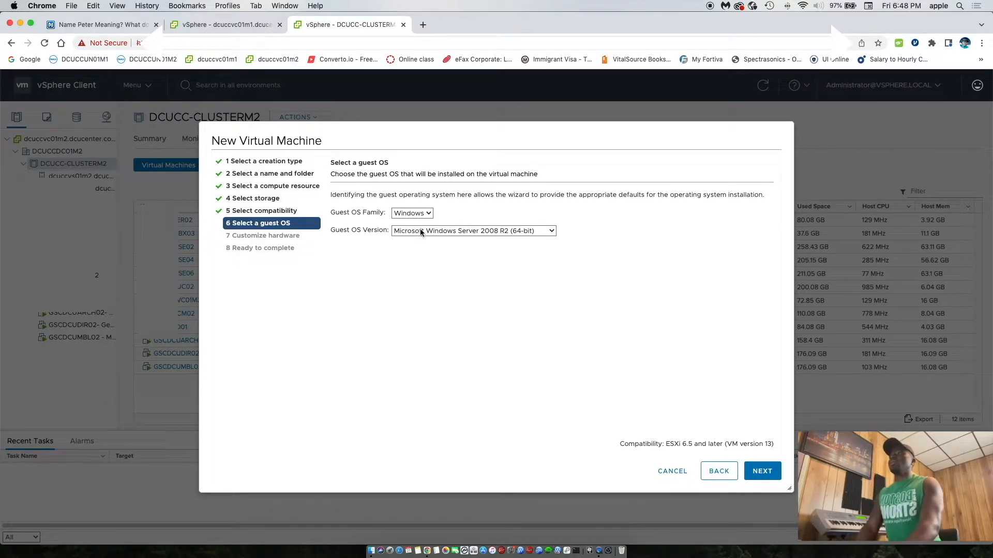
pyautogui.click(542, 231)
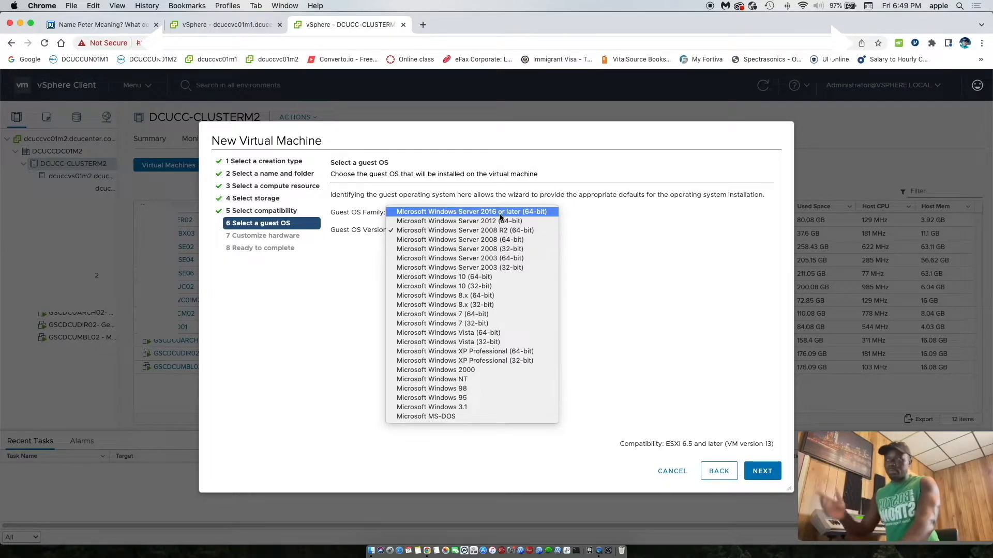
pyautogui.click(539, 210)
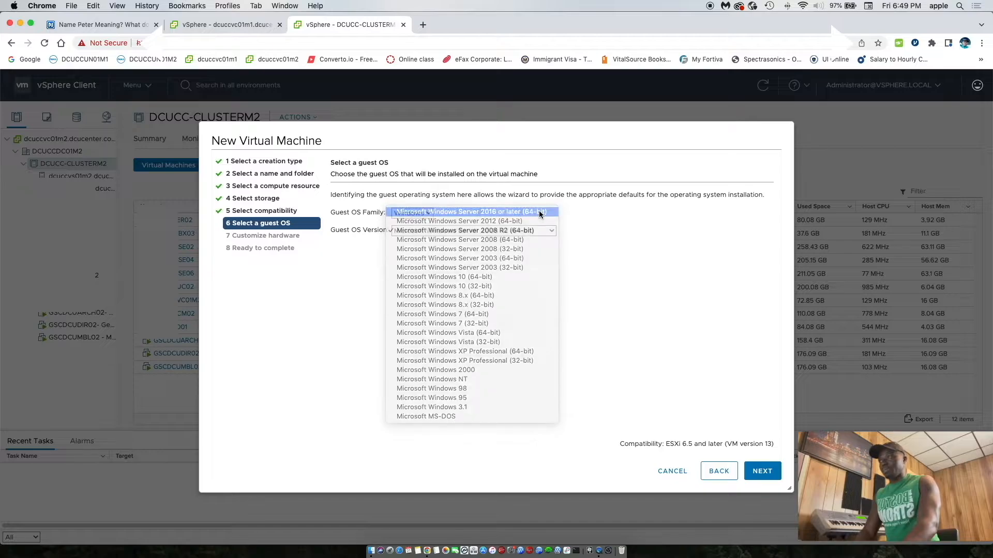
pyautogui.click(761, 471)
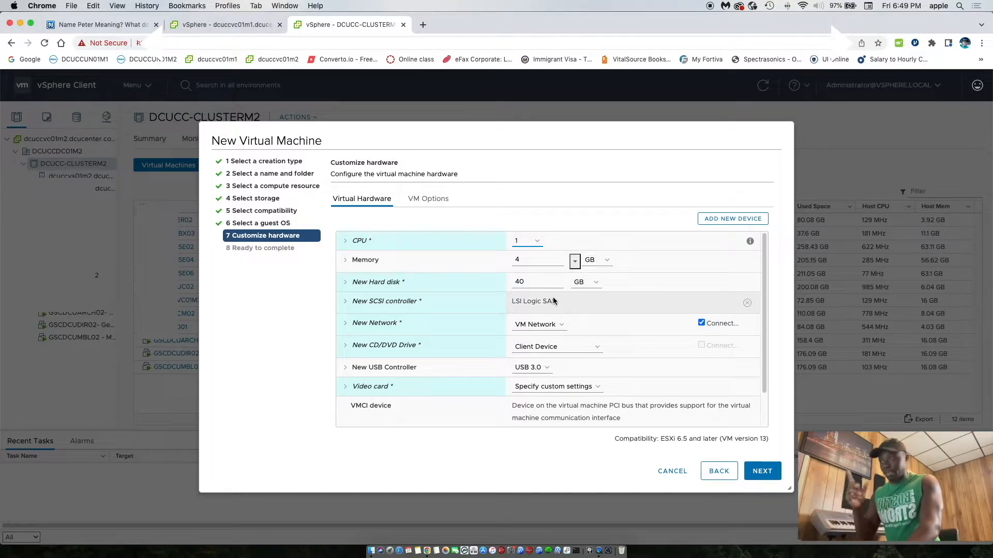
# Examine the hardware settings of the existing GSCDCUARH01-NEW virtual machine in the dcuccvc01m1 vCenter as a reference
pyautogui.click(539, 247)
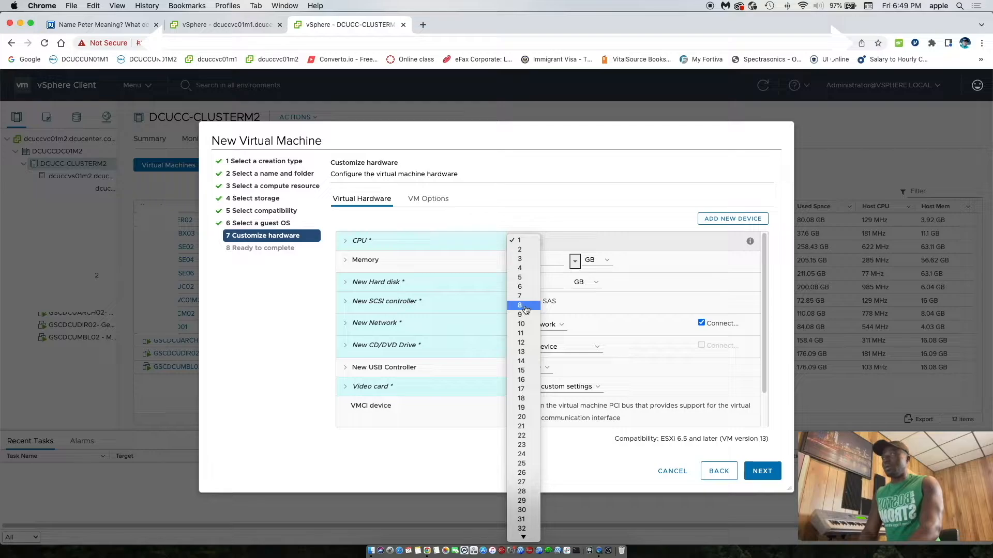
pyautogui.click(235, 24)
pyautogui.click(235, 25)
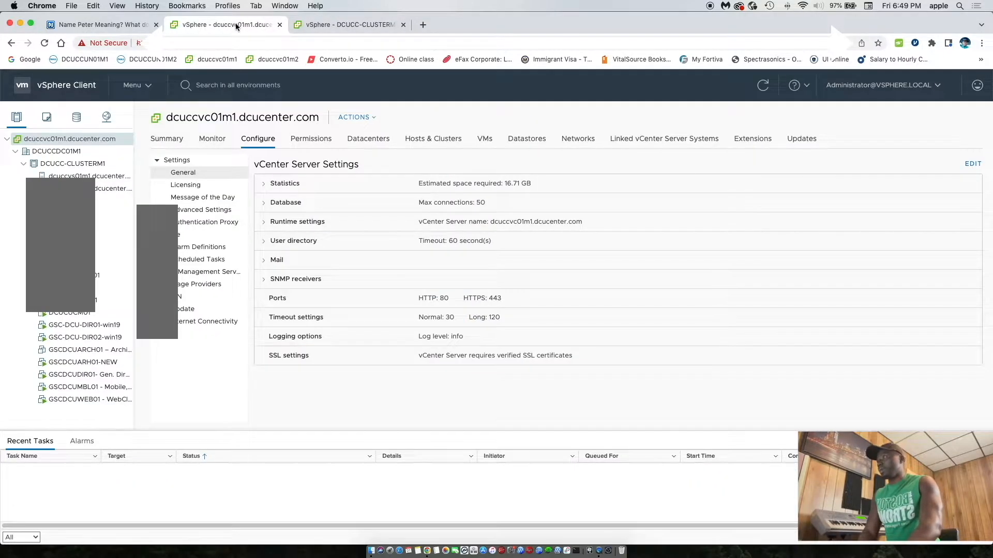
pyautogui.click(92, 364)
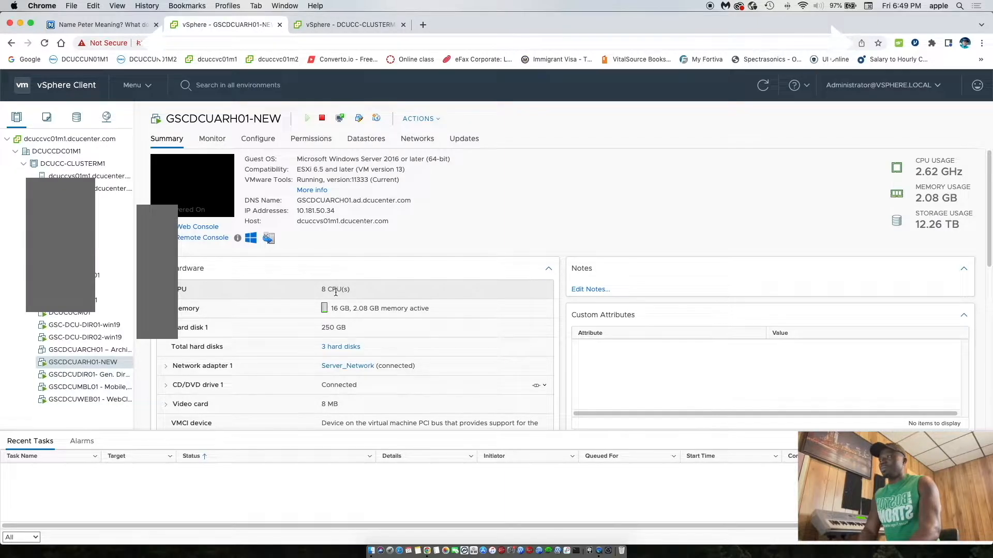
pyautogui.click(420, 119)
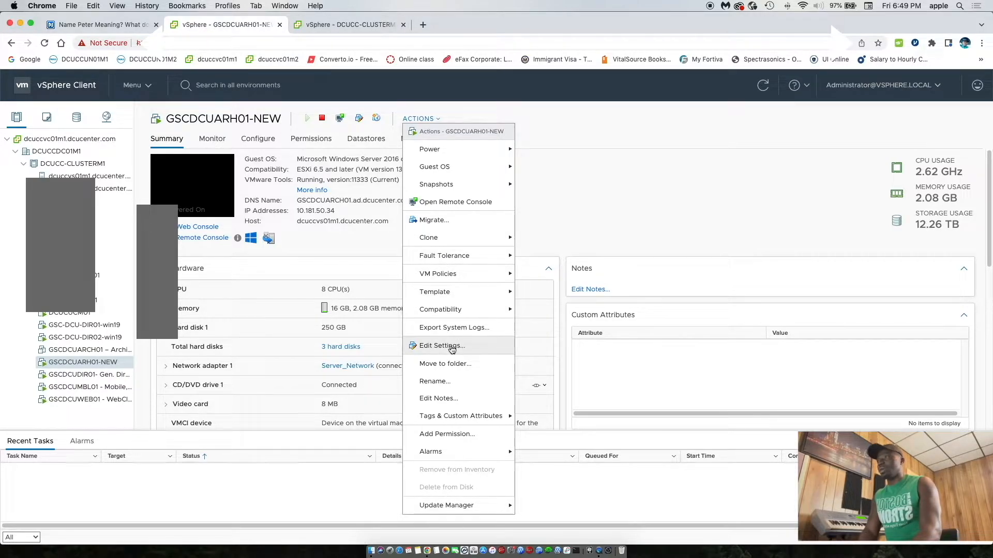
pyautogui.click(451, 347)
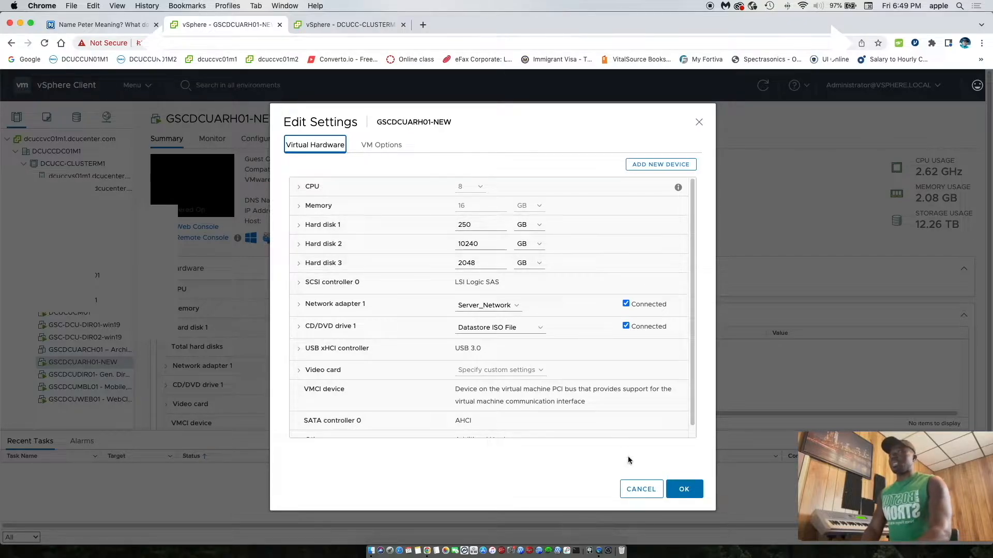
# Return to the new virtual machine's hardware configuration and set 8 CPUs and 16 GB of memory
pyautogui.click(374, 29)
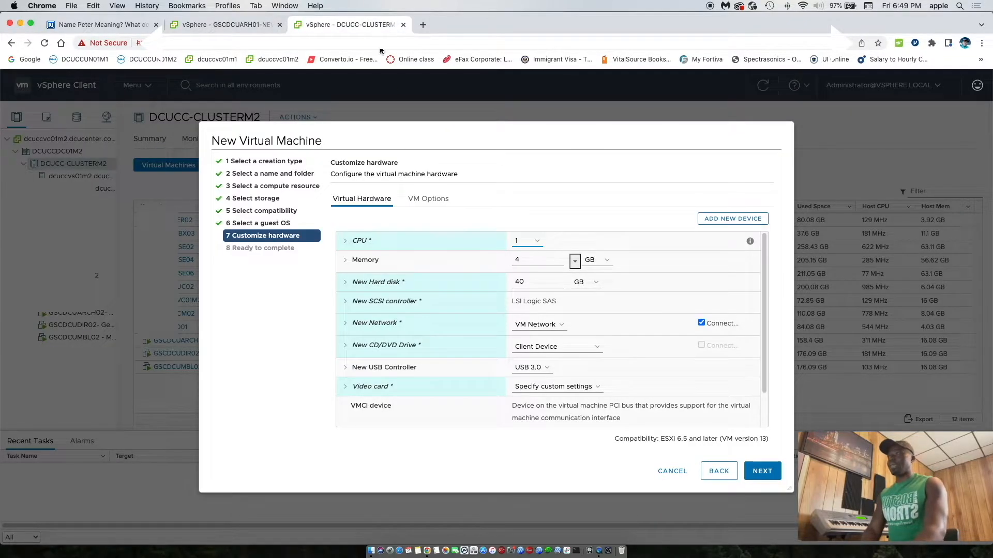
pyautogui.click(528, 241)
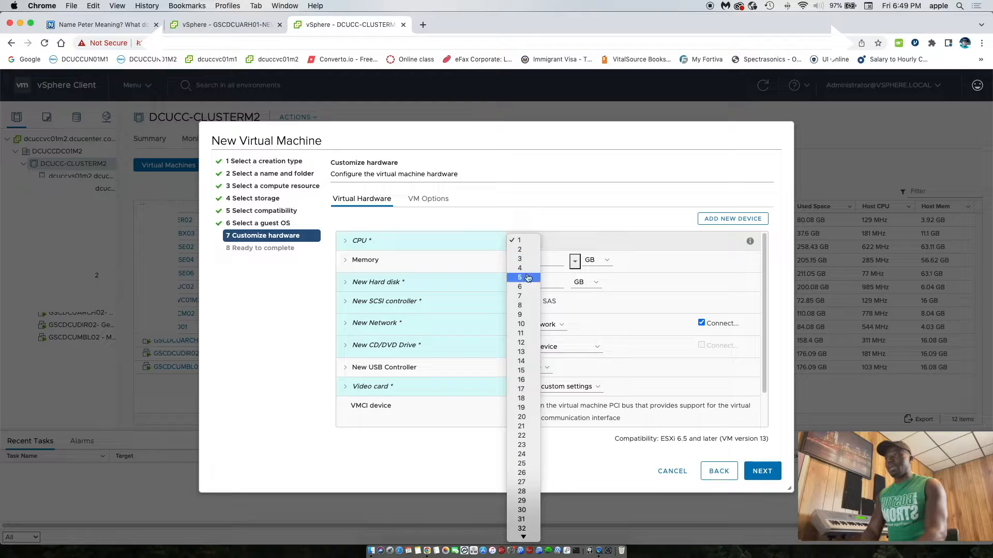
pyautogui.click(525, 308)
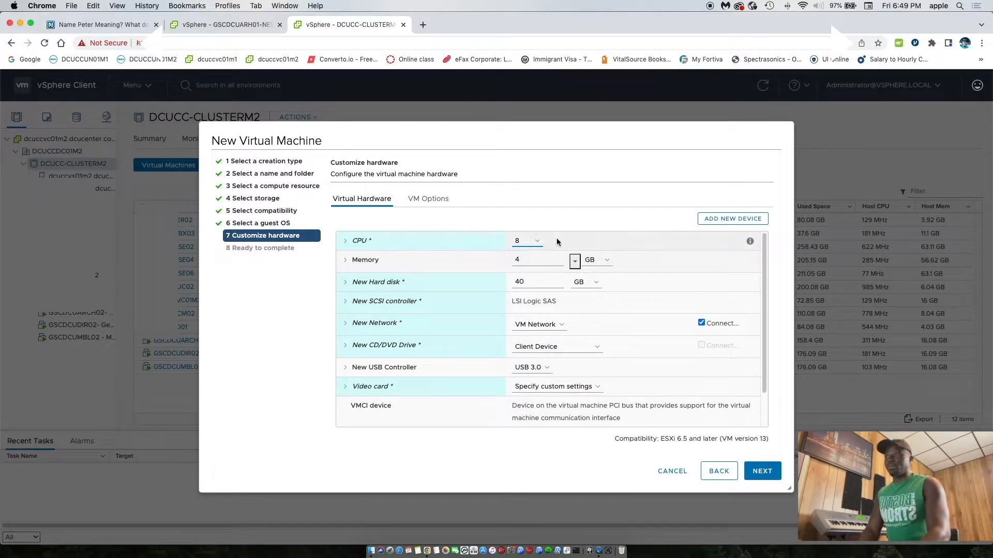
pyautogui.doubleClick(546, 260)
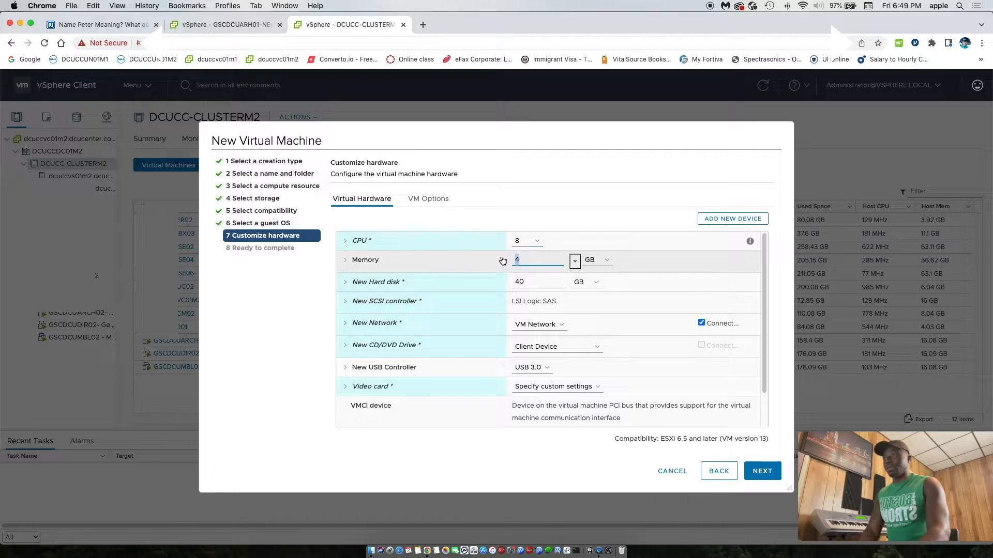
pyautogui.write('16')
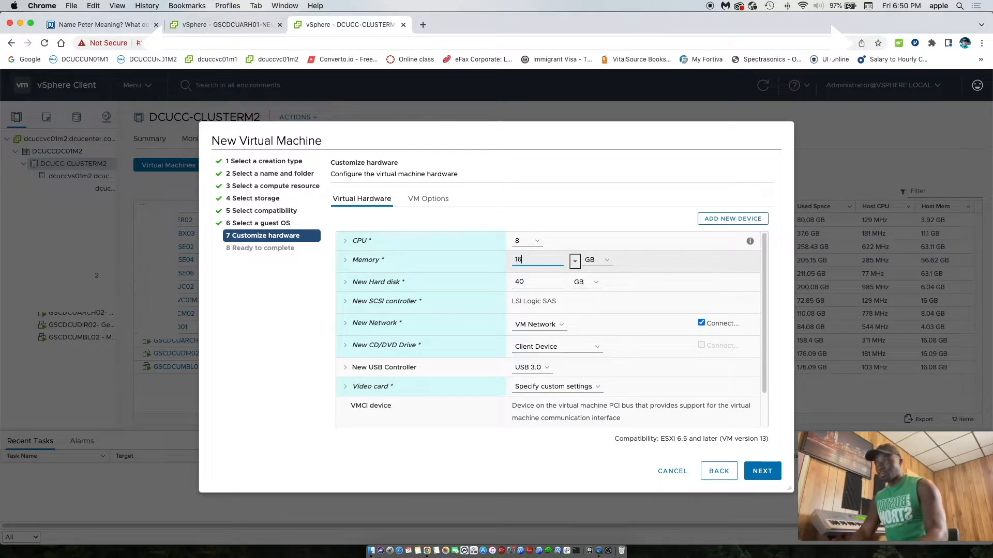
# Set the new hard disk to 250 GB and keep Thick Provision Lazy Zeroed as its disk provisioning
pyautogui.press('Tab')
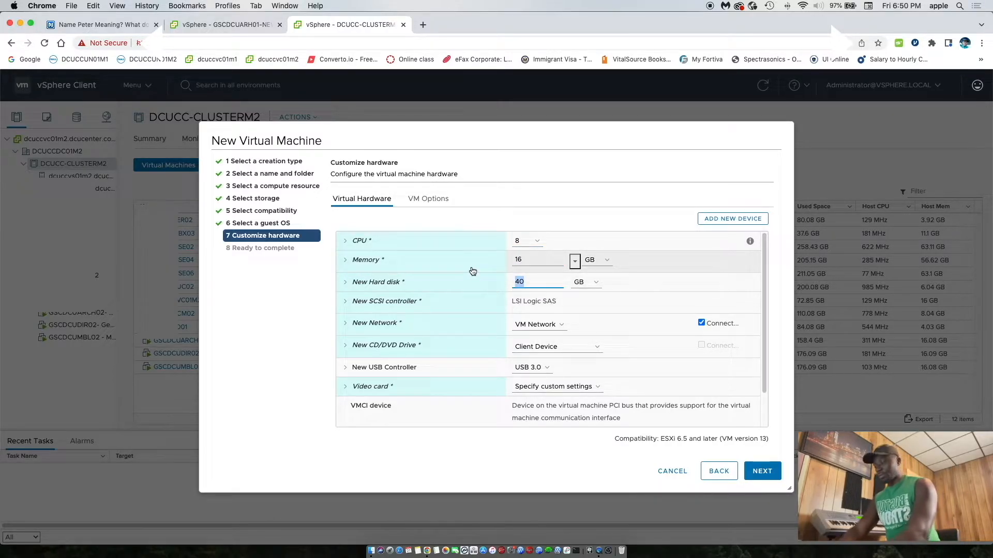
pyautogui.write('250')
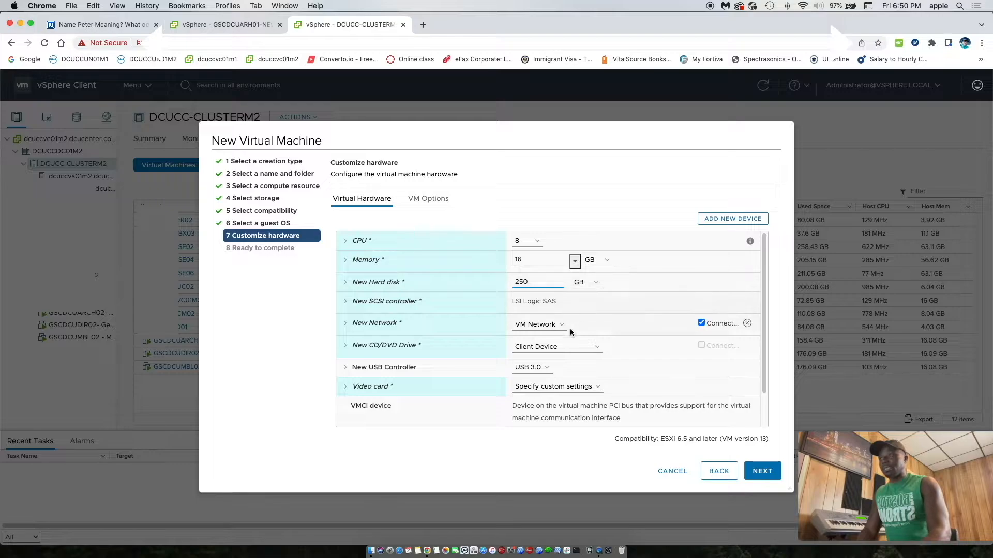
pyautogui.click(346, 283)
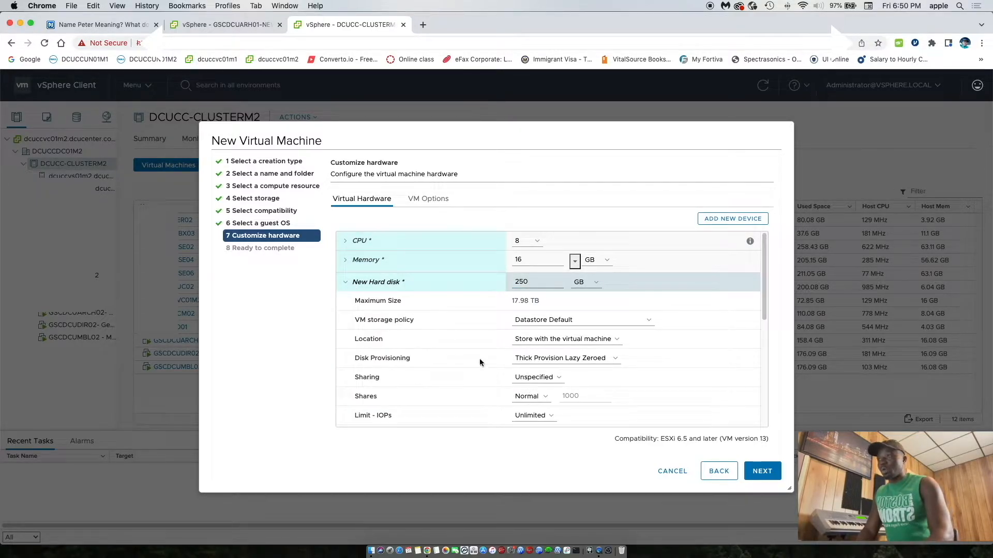
pyautogui.click(601, 361)
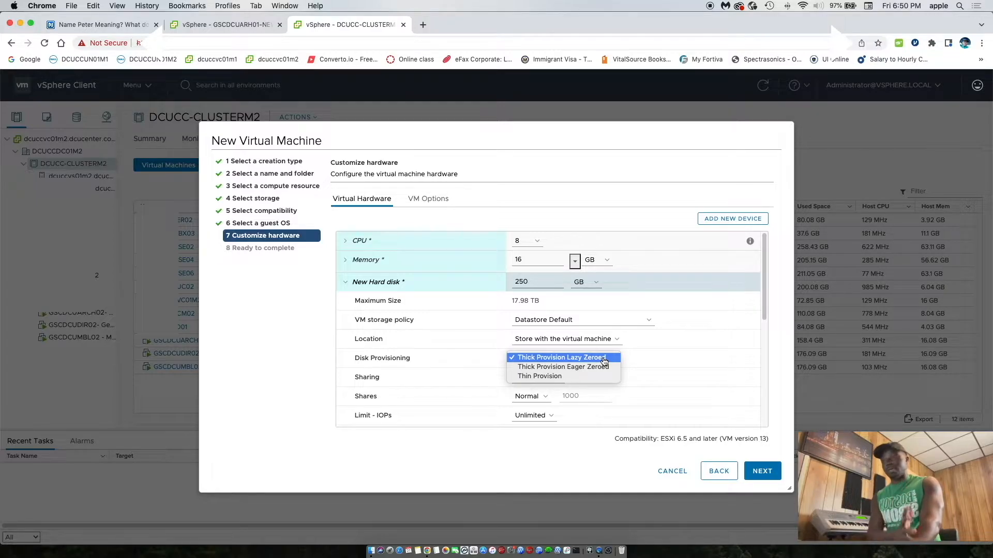
pyautogui.click(603, 358)
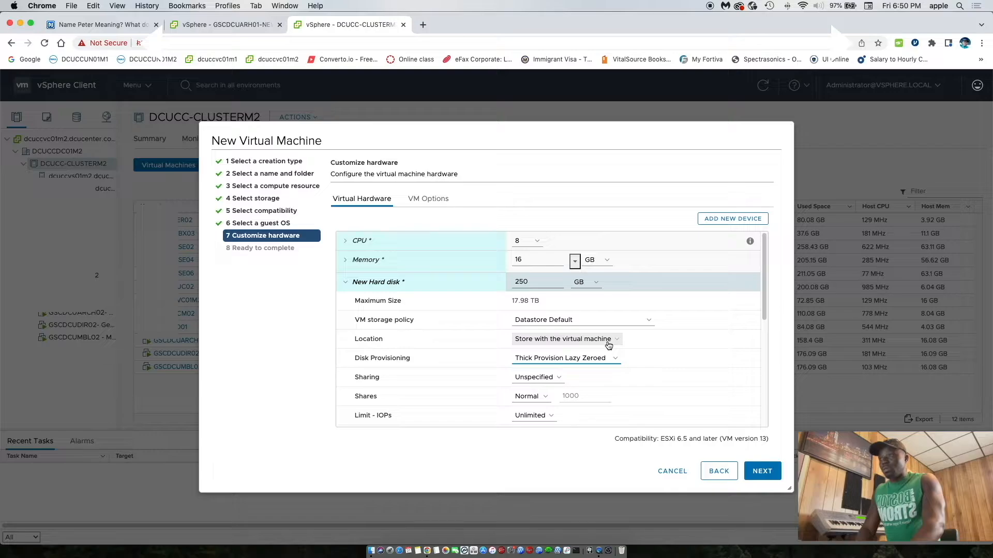
# Browse the datastores available for the 250 GB disk's location, leaving it stored with the virtual machine
pyautogui.click(609, 344)
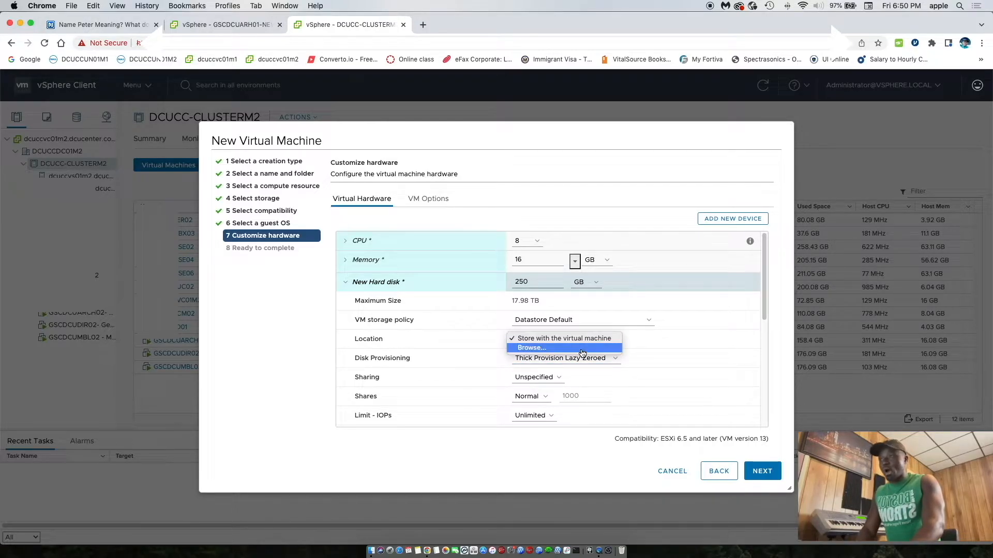
pyautogui.click(582, 349)
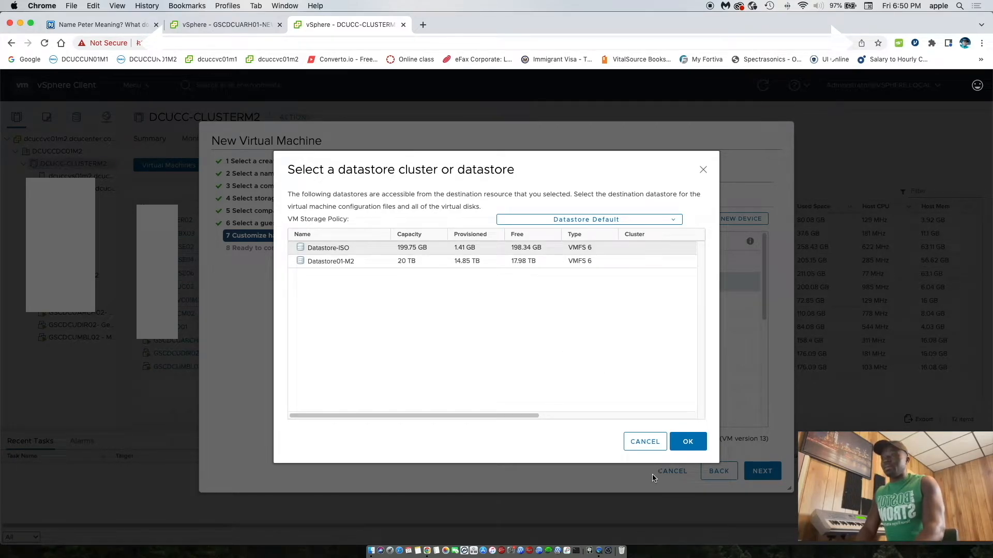
pyautogui.click(646, 444)
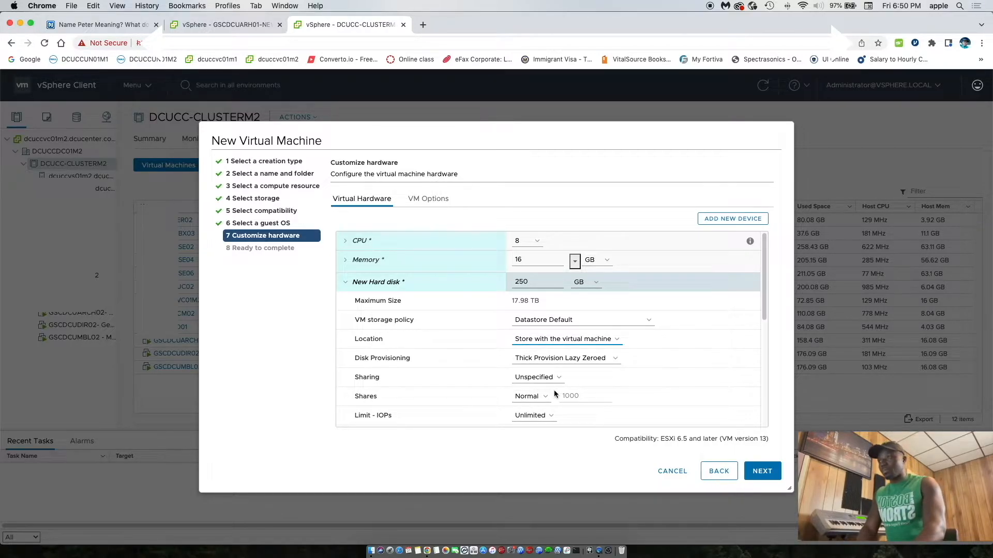
pyautogui.click(346, 283)
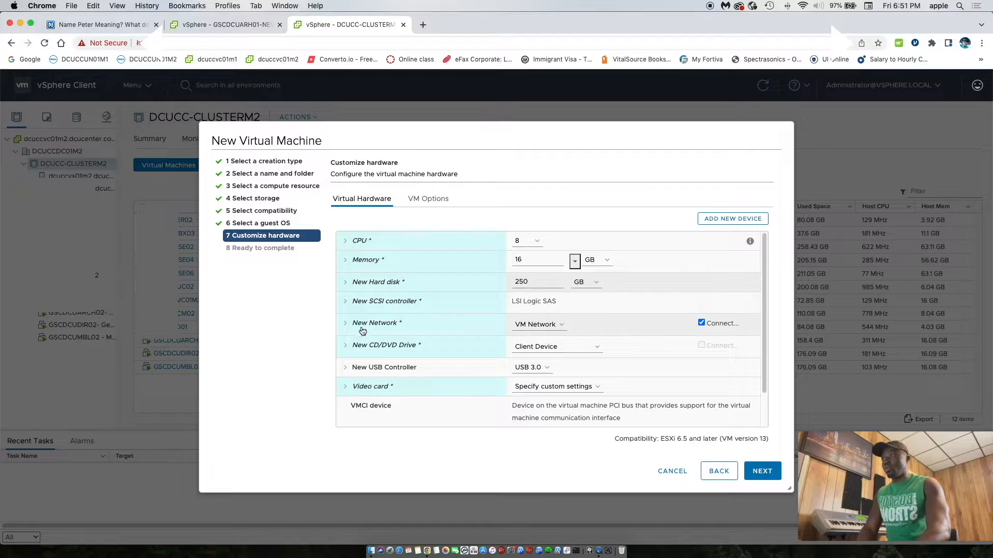
# Add a second hard disk to the virtual machine and set its size to 10 TB
pyautogui.click(738, 220)
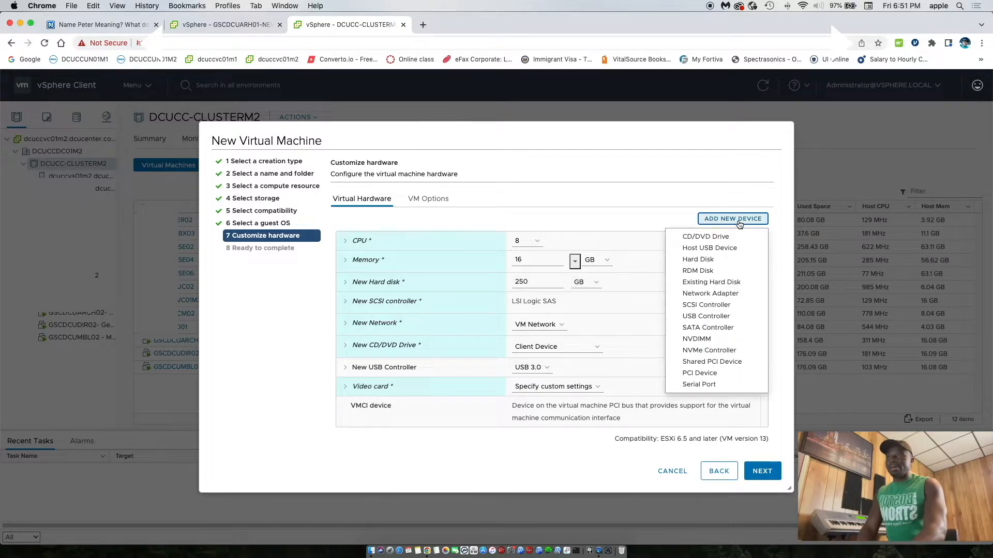
pyautogui.click(732, 260)
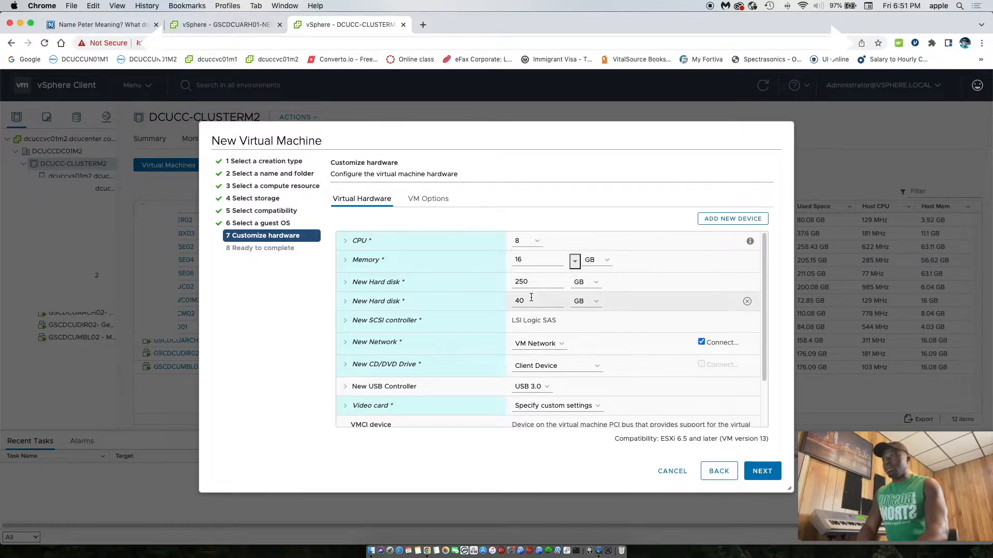
pyautogui.moveTo(531, 299); pyautogui.dragTo(476, 300)
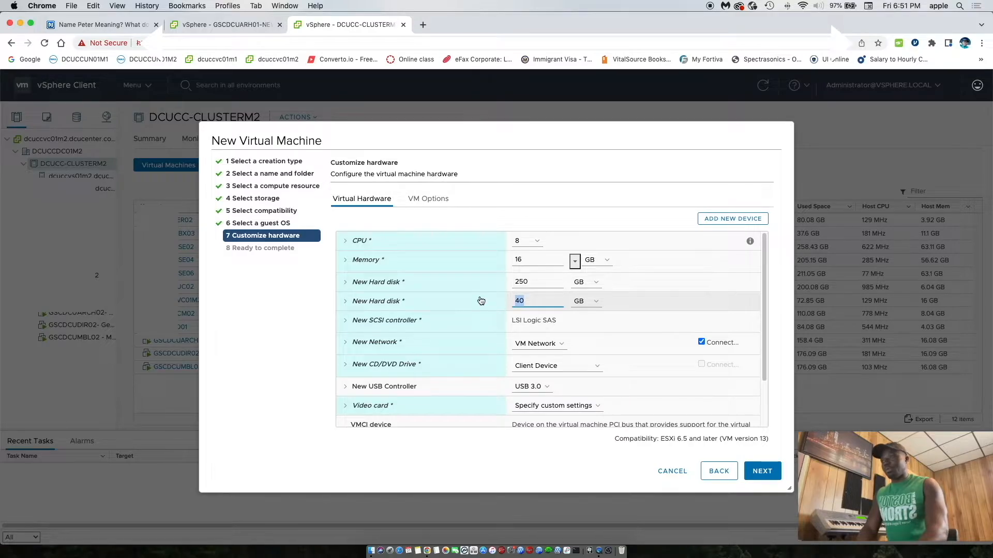
pyautogui.write('10')
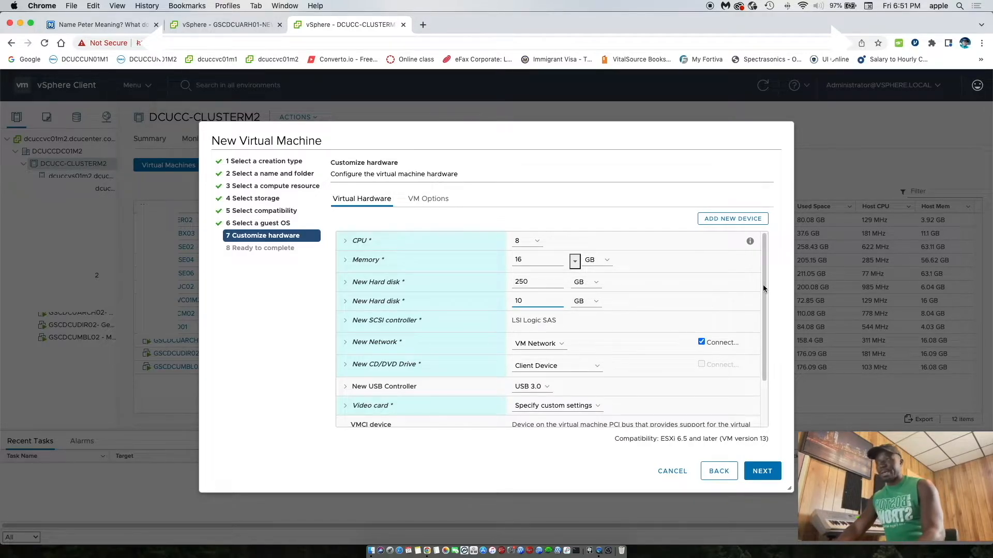
pyautogui.click(584, 301)
pyautogui.click(588, 309)
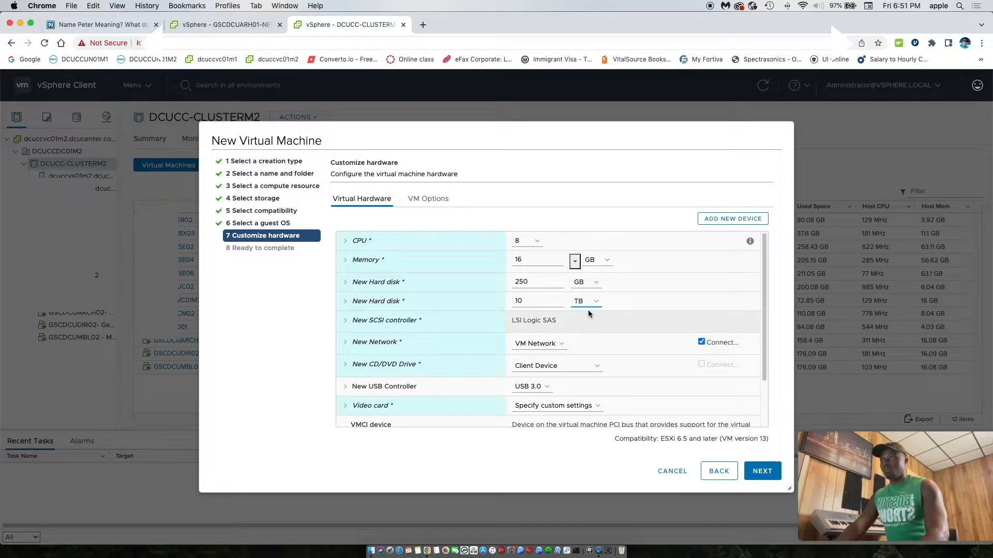
# Compare the second disk with the one on GSCDCUARH01-NEW and review the new disk's detailed settings
pyautogui.click(204, 27)
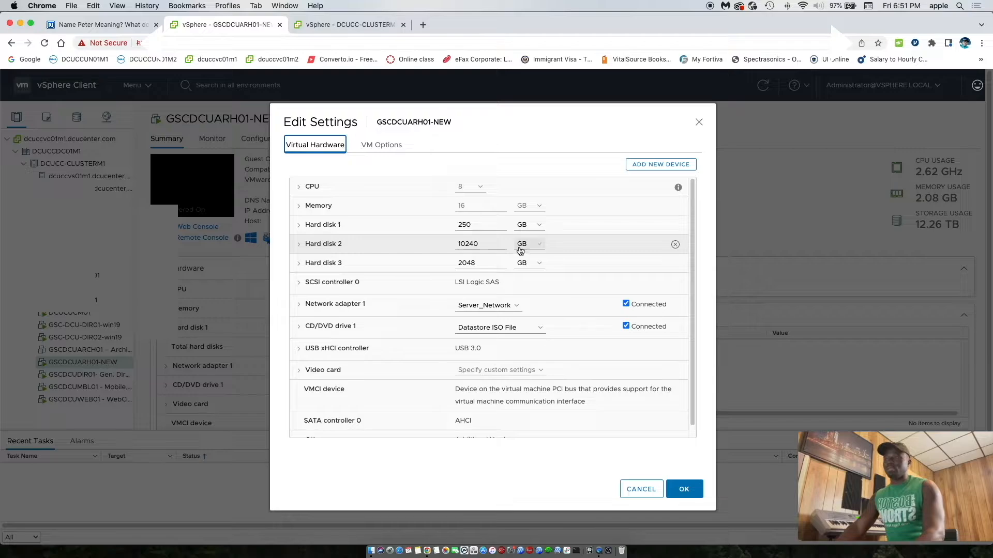
pyautogui.click(350, 25)
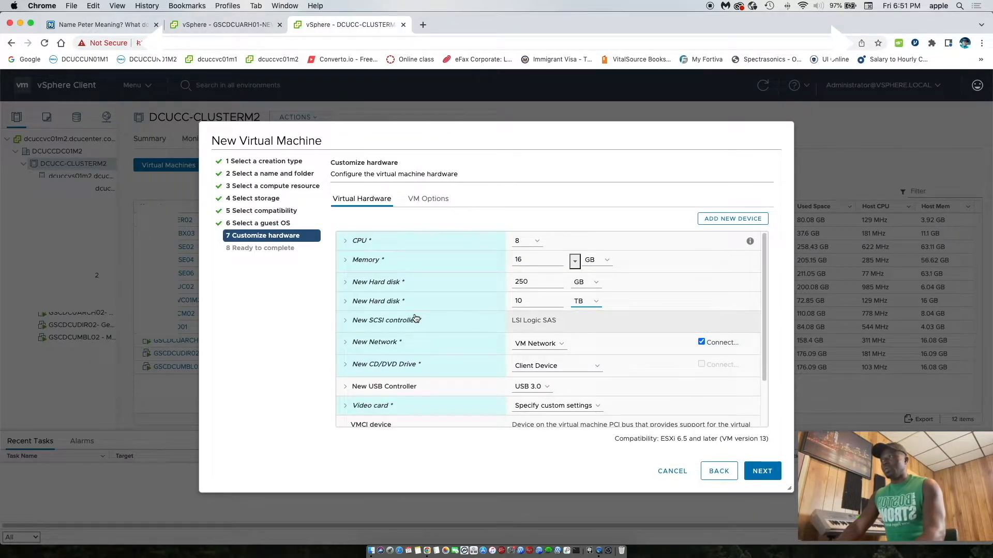
pyautogui.click(345, 303)
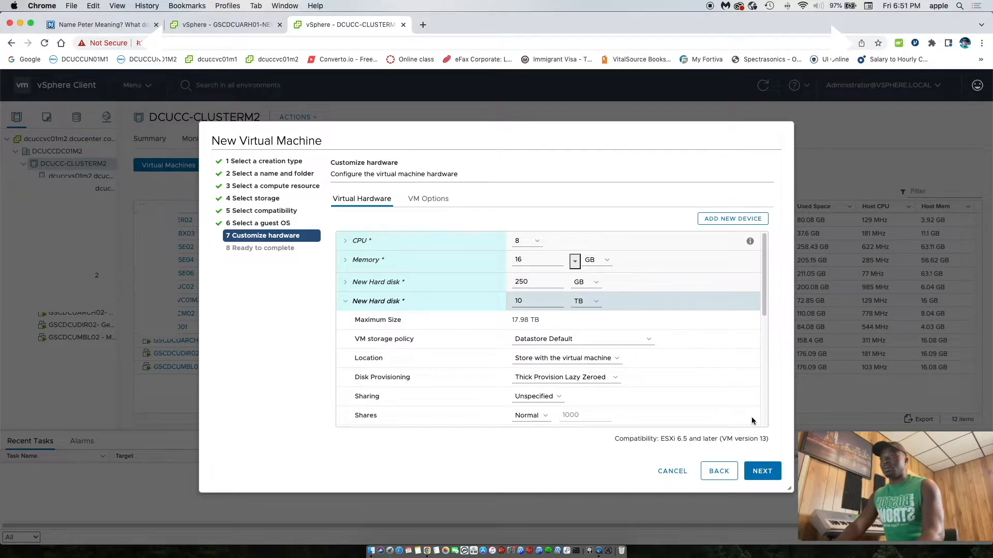
pyautogui.click(345, 301)
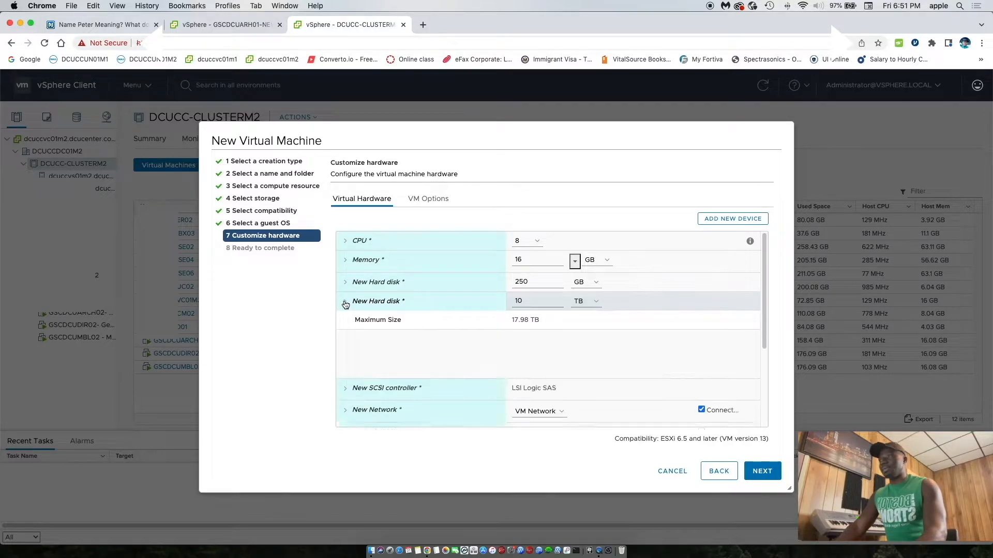
# Add a third hard disk to the virtual machine and set its size to 2 TB
pyautogui.scroll(-2, 711, 236)
pyautogui.click(722, 219)
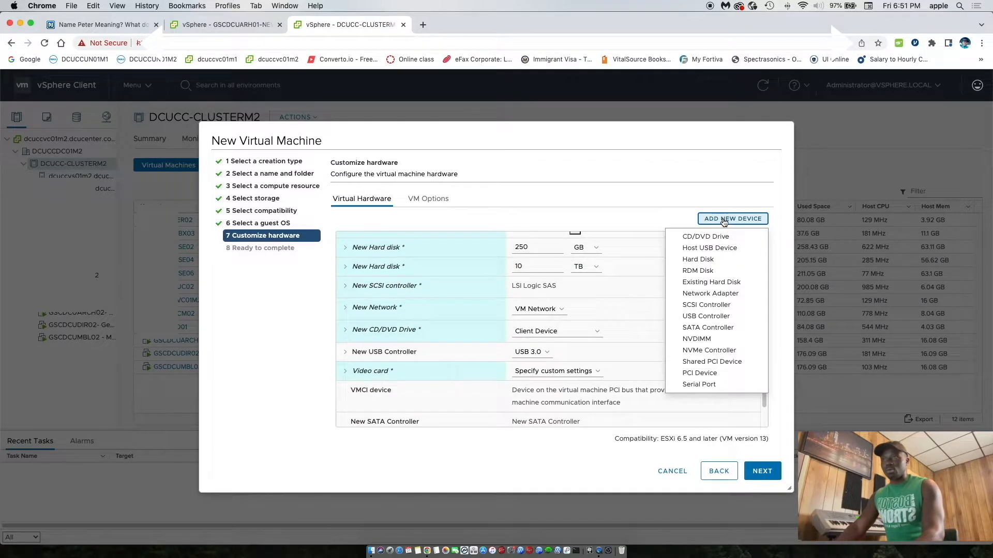
pyautogui.click(725, 263)
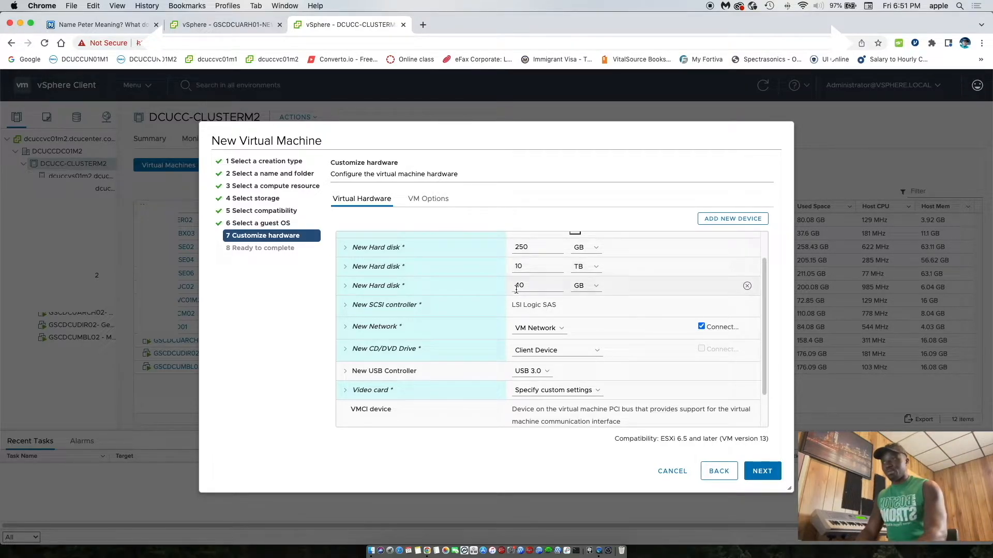
pyautogui.moveTo(528, 285); pyautogui.dragTo(507, 286)
pyautogui.write('2')
pyautogui.click(583, 286)
pyautogui.click(581, 294)
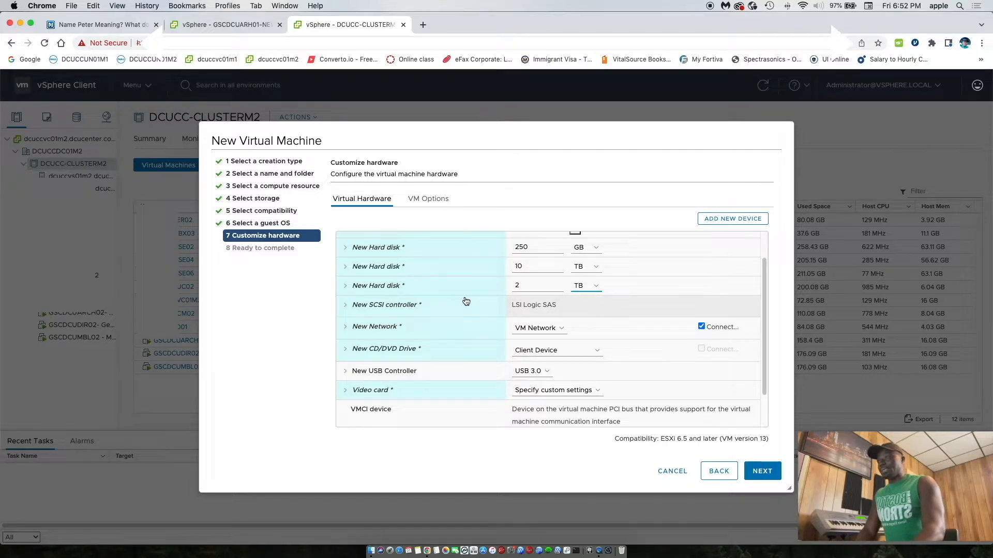
# Check the network adapter of GSCDCUARH01-NEW and assign Server_Network on DVSwitch2 to the new virtual machine
pyautogui.click(256, 26)
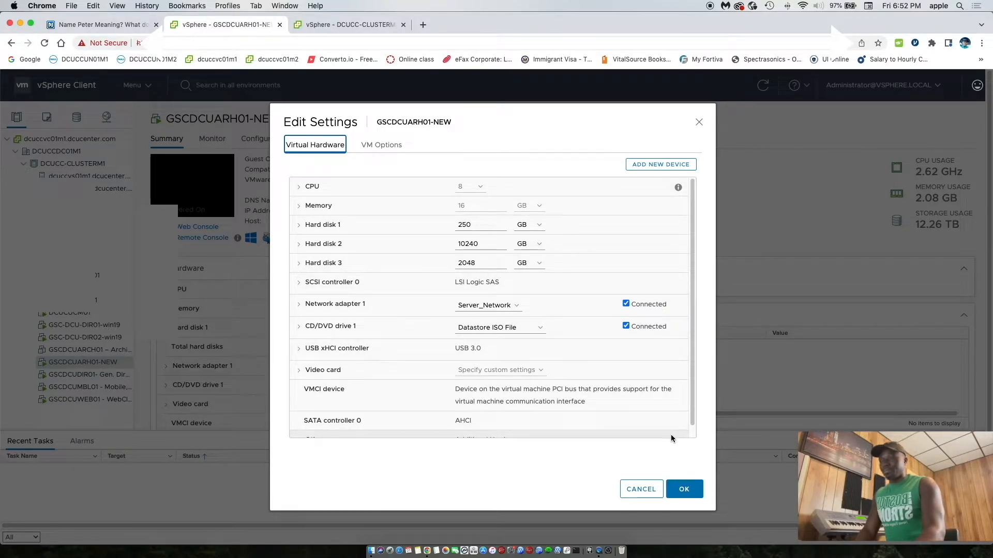
pyautogui.click(336, 24)
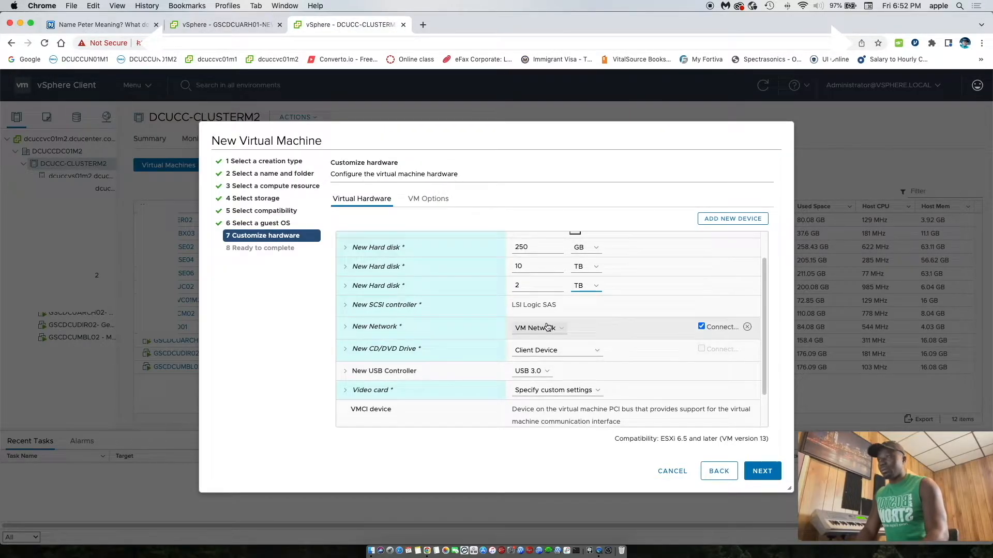
pyautogui.click(561, 329)
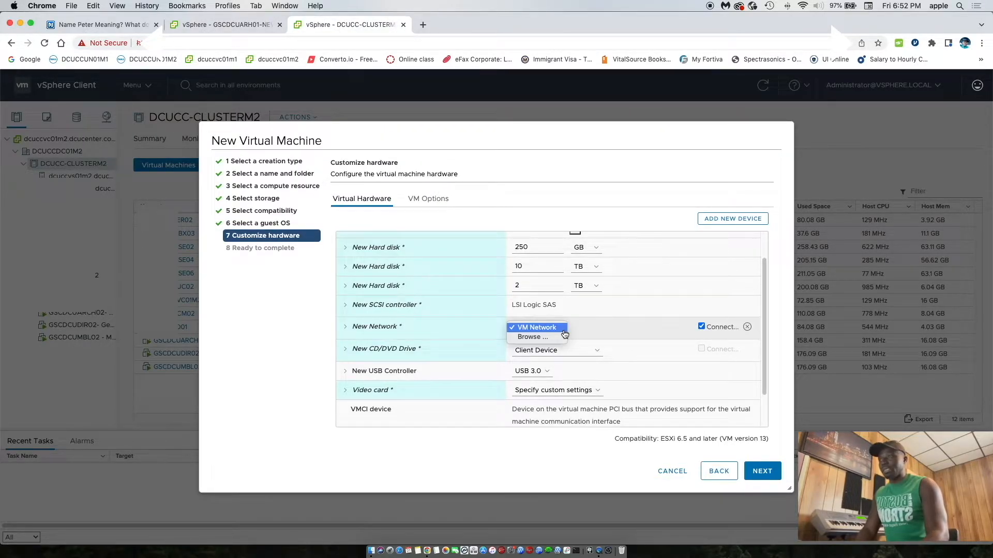
pyautogui.click(548, 338)
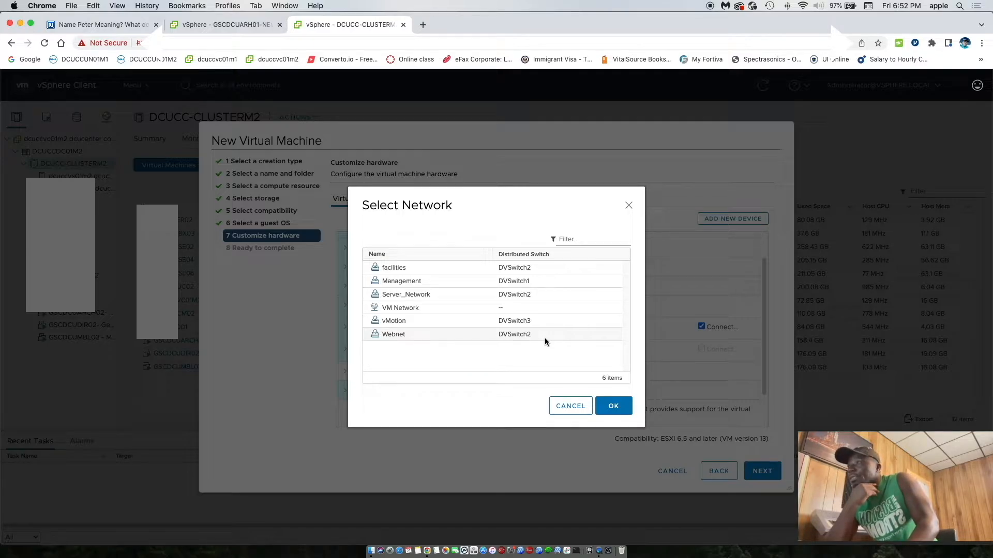
pyautogui.click(427, 295)
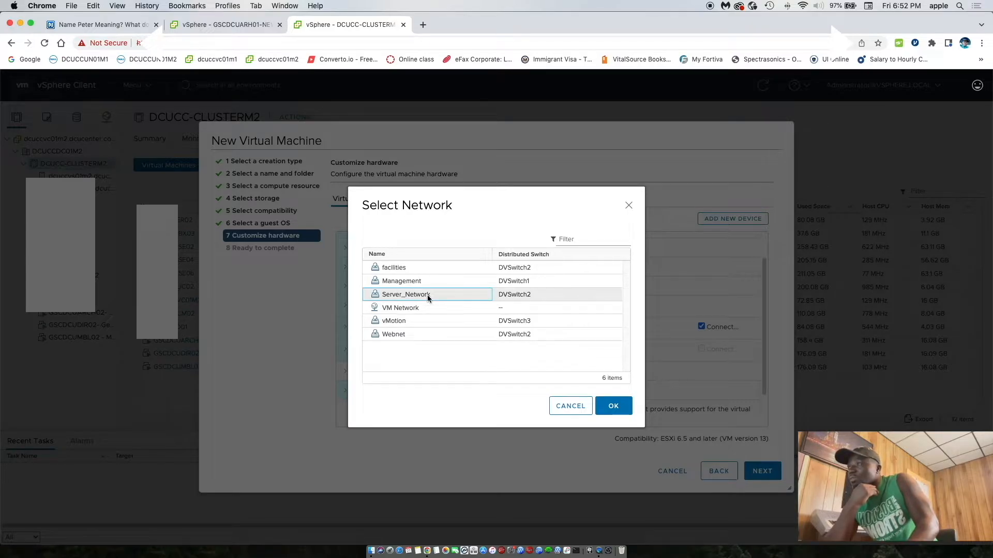
pyautogui.click(608, 408)
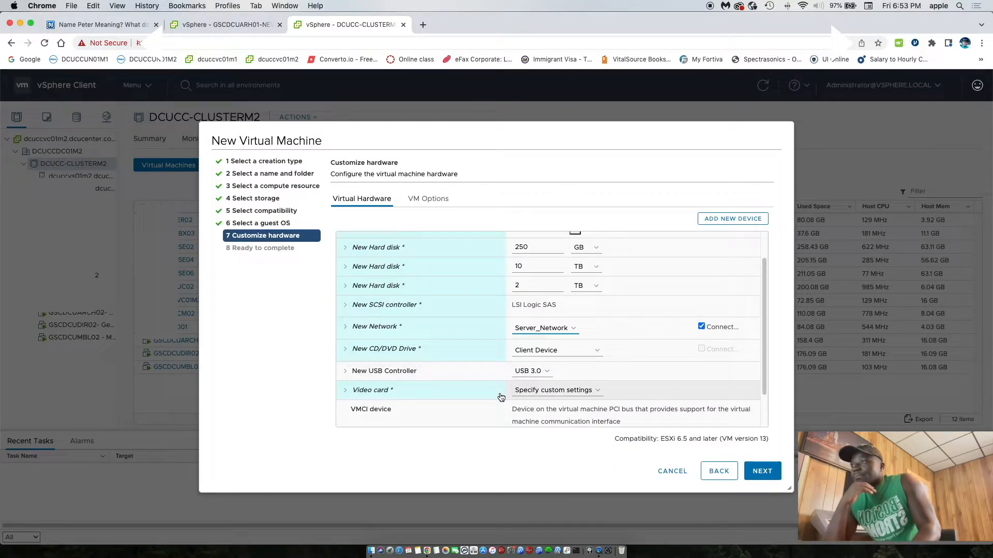
# Set the CD/DVD drive to a datastore ISO file, using the SW_DVD9_Win_Server_STD_CORE_2019 image from the ISO folder
pyautogui.click(595, 353)
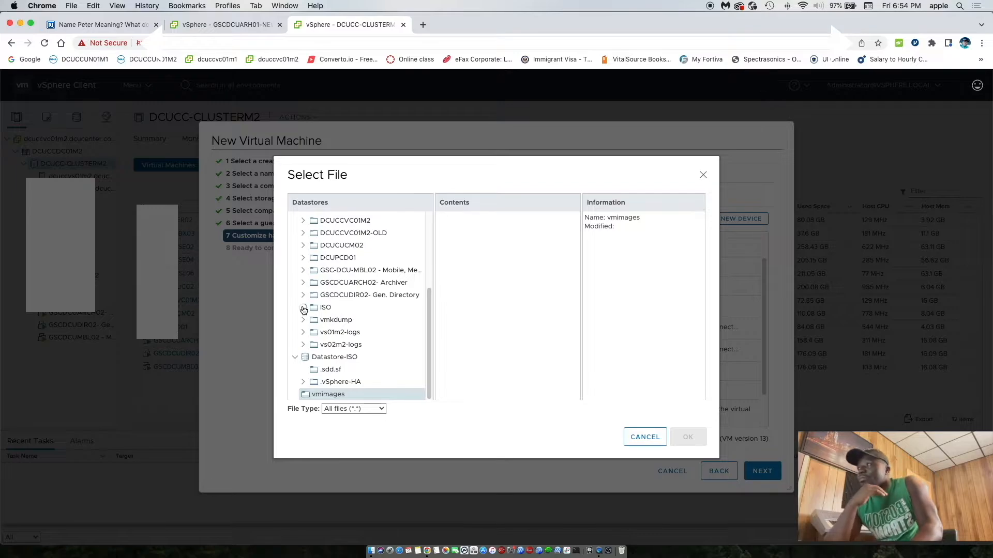
pyautogui.click(304, 309)
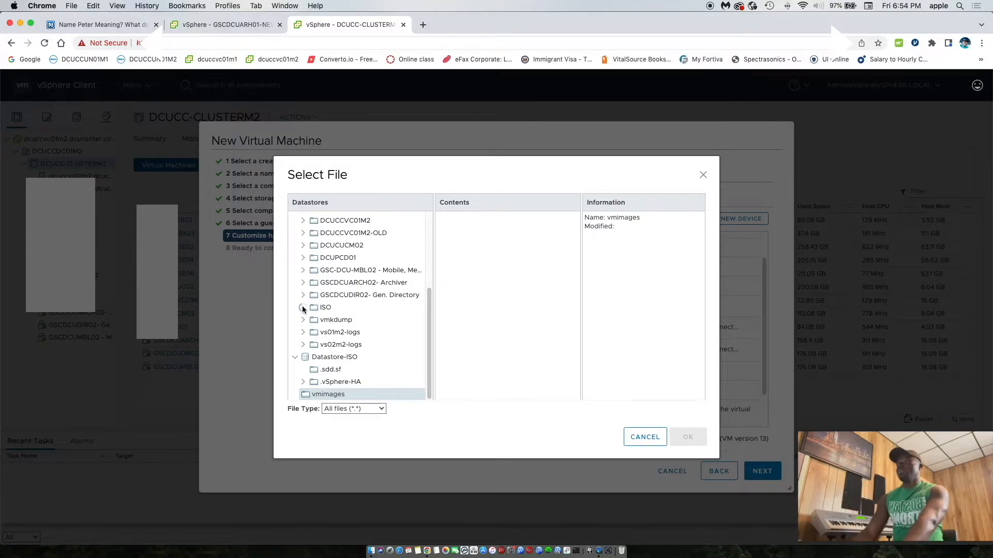
pyautogui.click(330, 307)
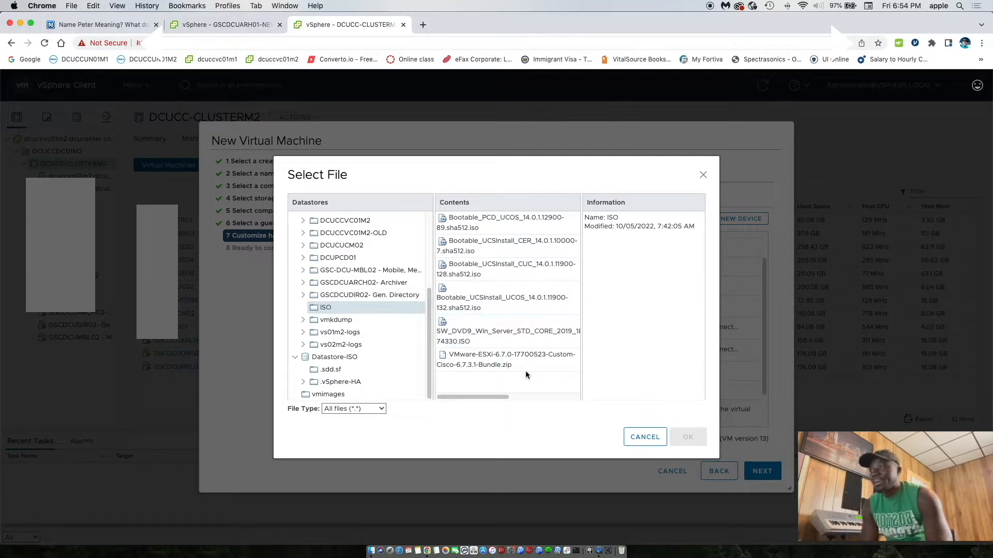
pyautogui.click(526, 358)
pyautogui.click(494, 338)
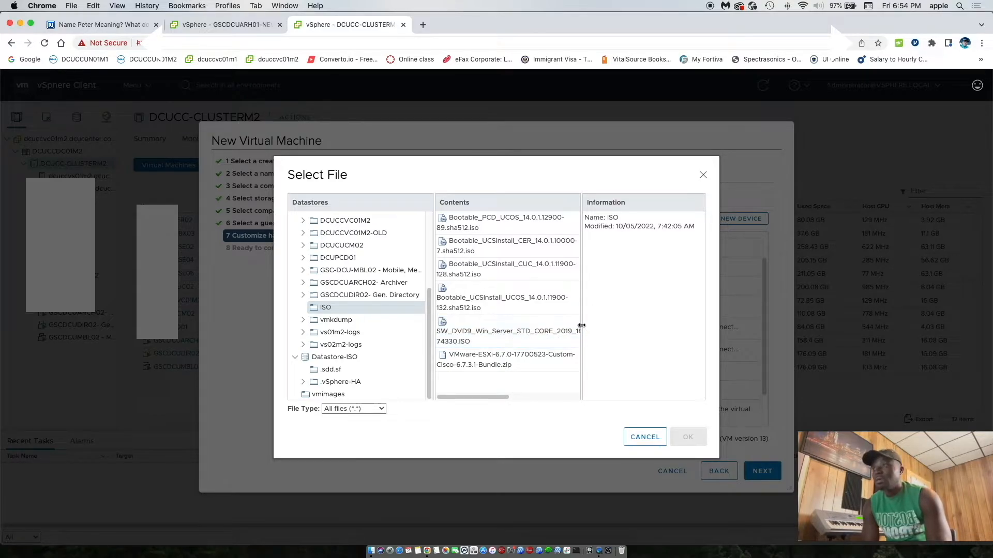
pyautogui.moveTo(582, 323); pyautogui.dragTo(605, 324)
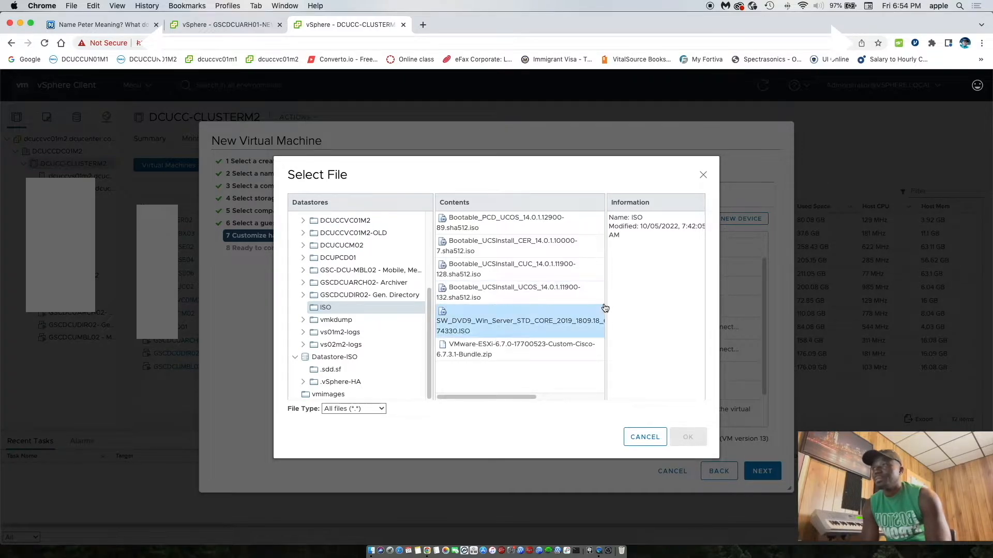
pyautogui.moveTo(606, 303); pyautogui.dragTo(575, 310)
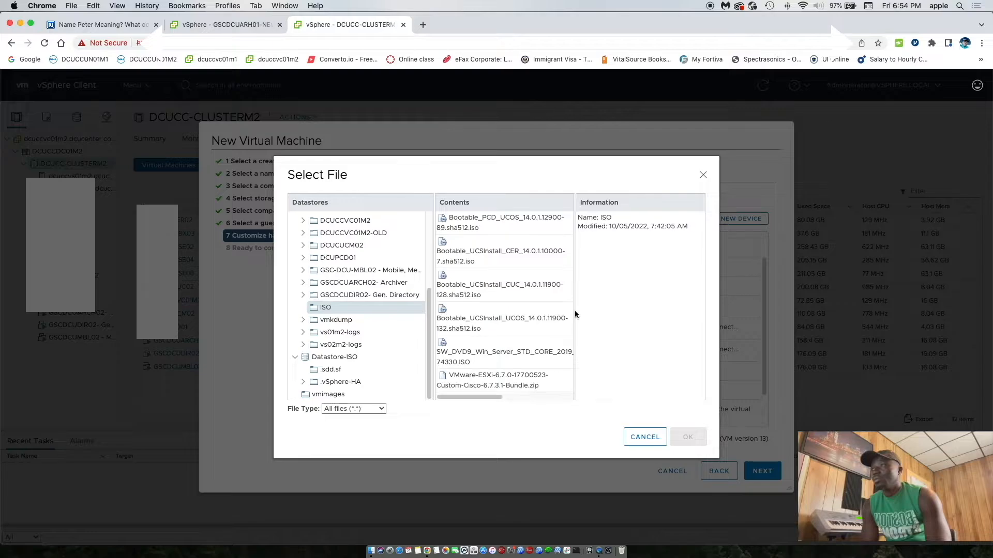
pyautogui.click(530, 358)
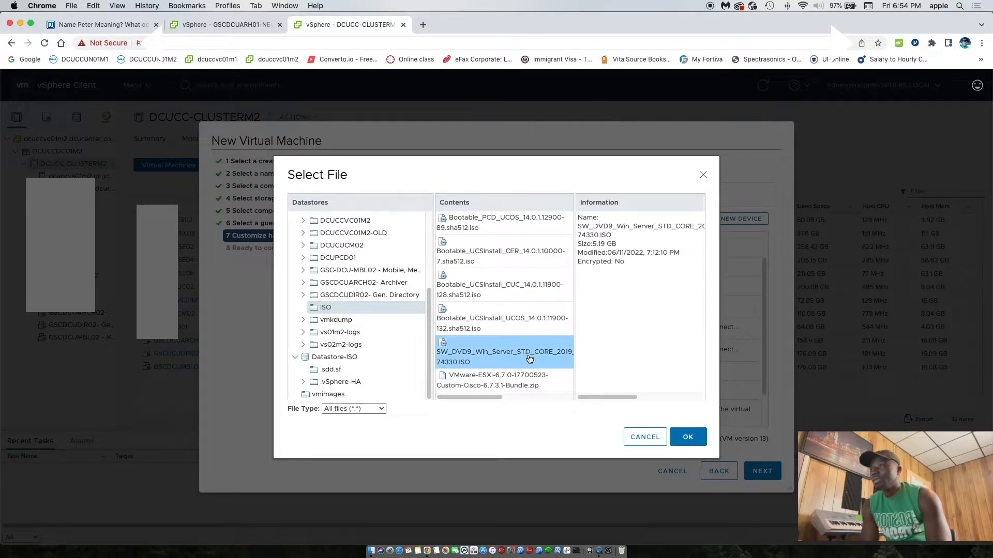
pyautogui.click(690, 440)
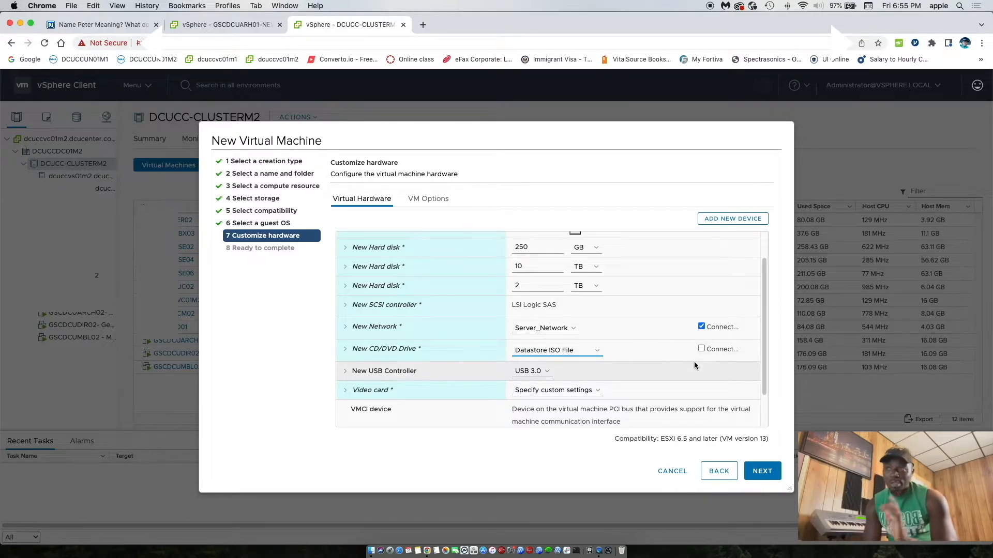
# Set the CD/DVD drive to connect at power on and review the new virtual machine's configuration summary
pyautogui.click(701, 349)
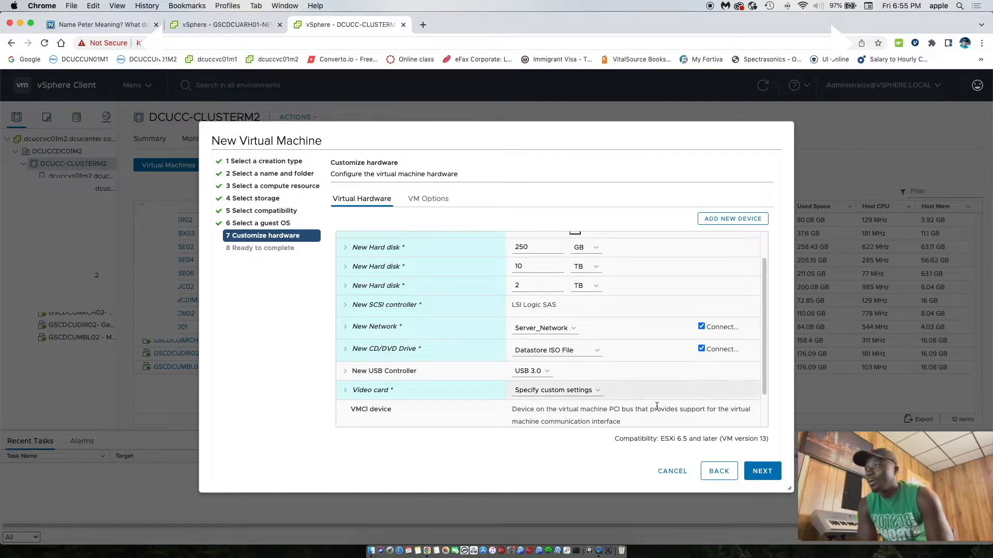
pyautogui.scroll(-1, 594, 373)
pyautogui.scroll(-1, 596, 374)
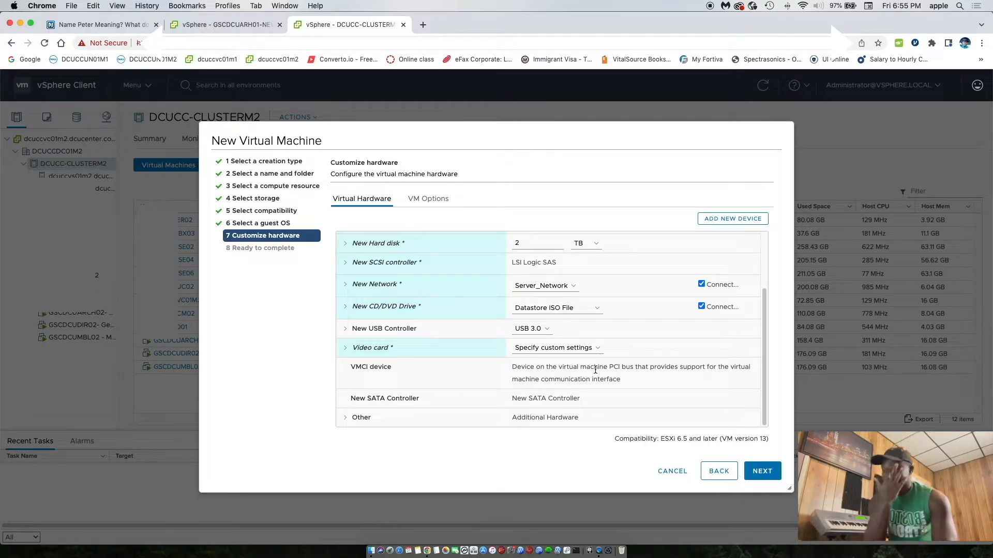
pyautogui.click(761, 471)
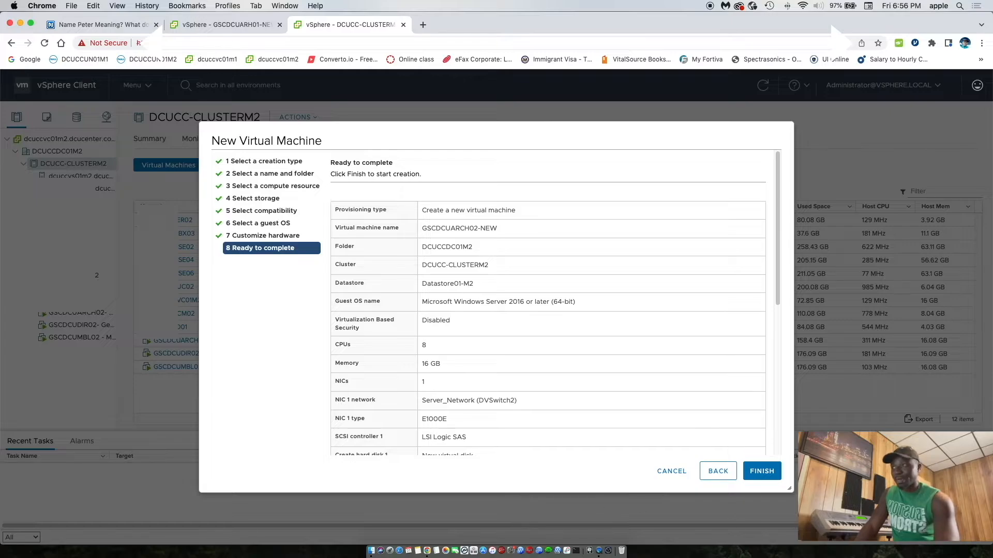
pyautogui.scroll(-2, 690, 407)
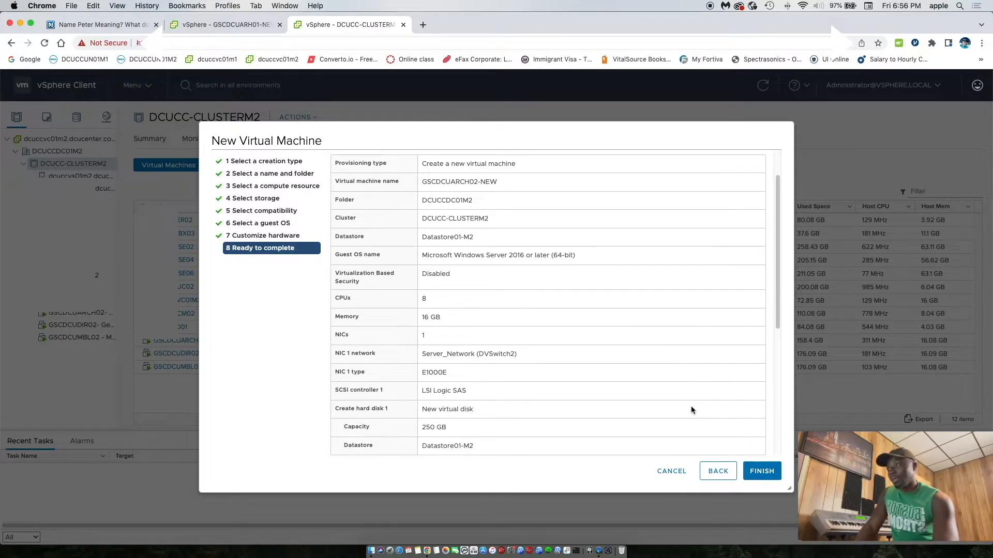
pyautogui.scroll(-1, 691, 405)
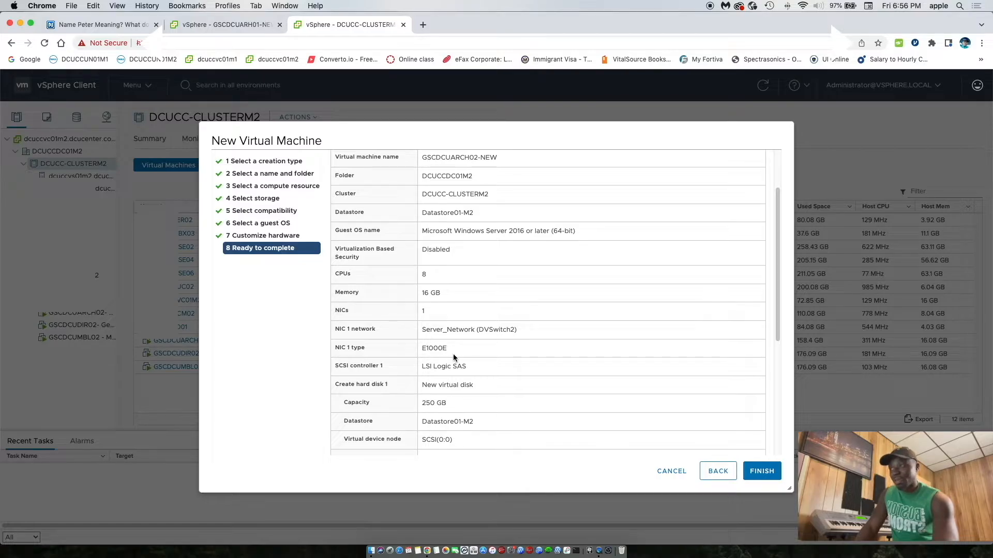
# Return to the hardware customization and set the new network adapter's type to VMXNET 3
pyautogui.click(720, 479)
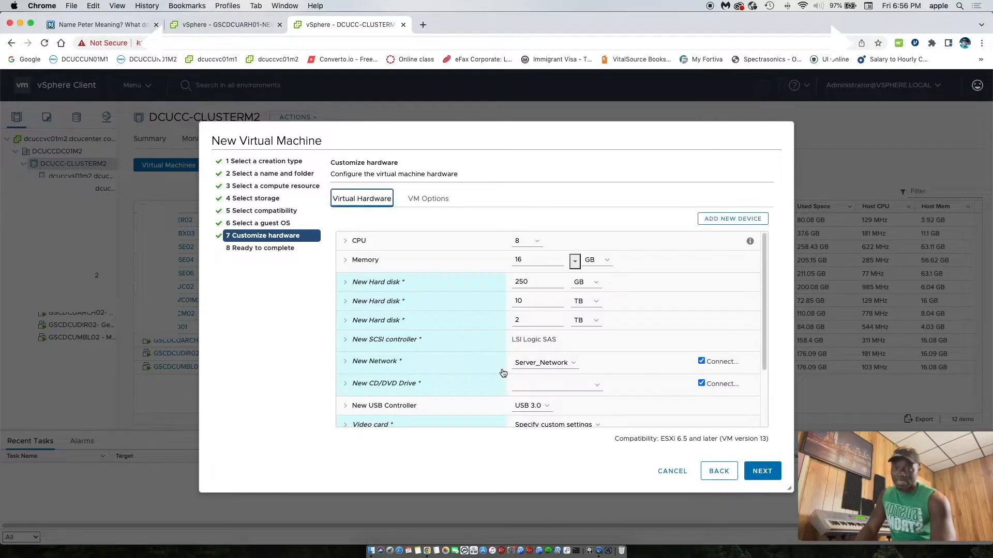
pyautogui.scroll(-1, 623, 386)
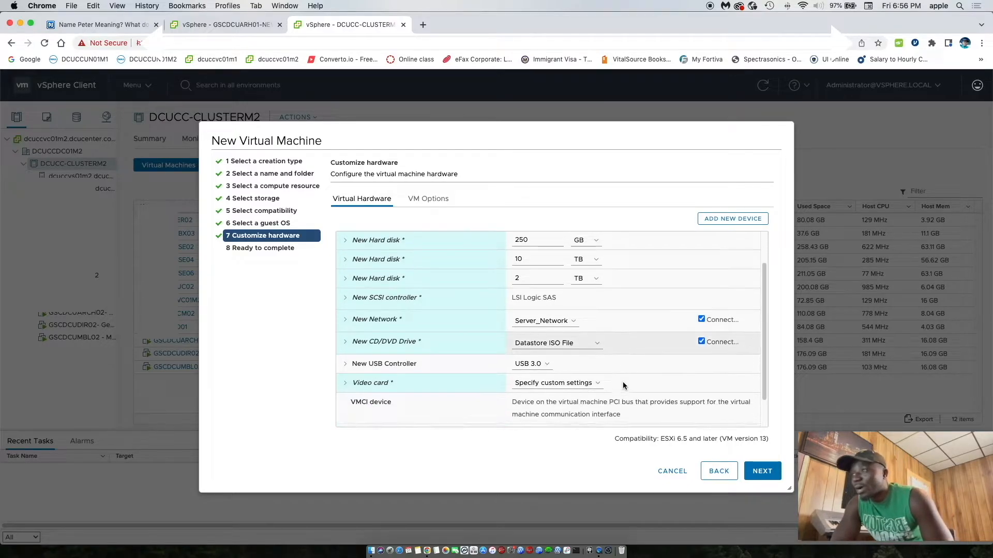
pyautogui.scroll(-1, 623, 386)
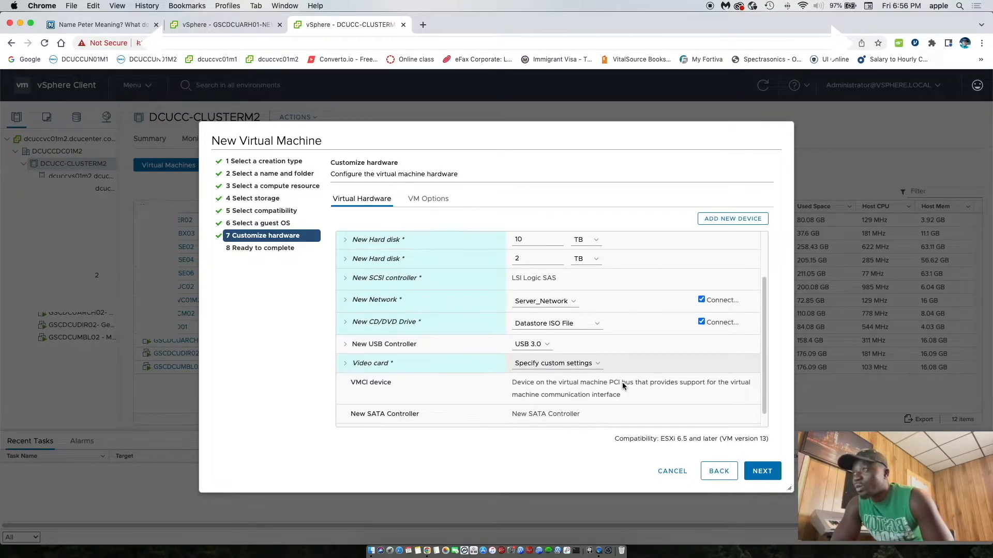
pyautogui.scroll(-1, 622, 383)
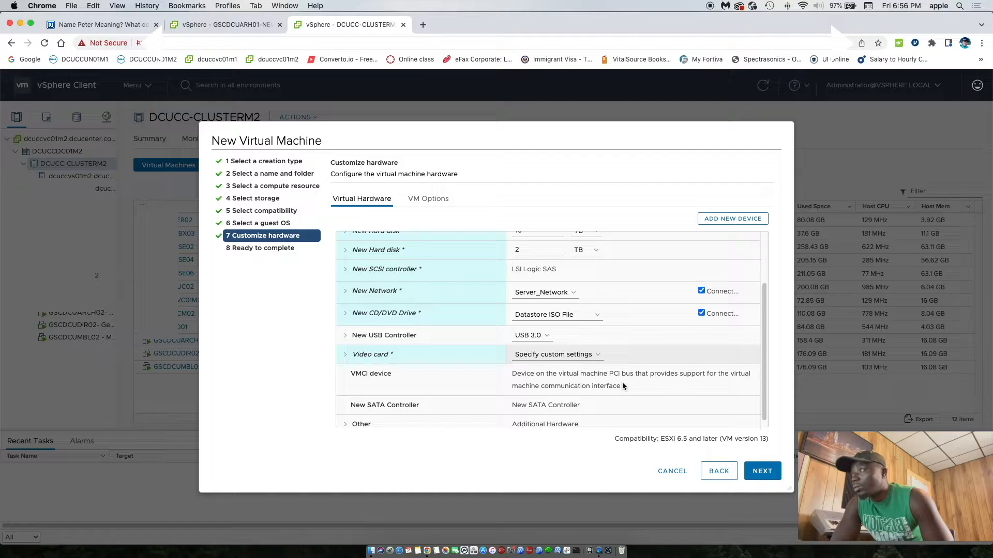
pyautogui.click(372, 291)
pyautogui.click(535, 369)
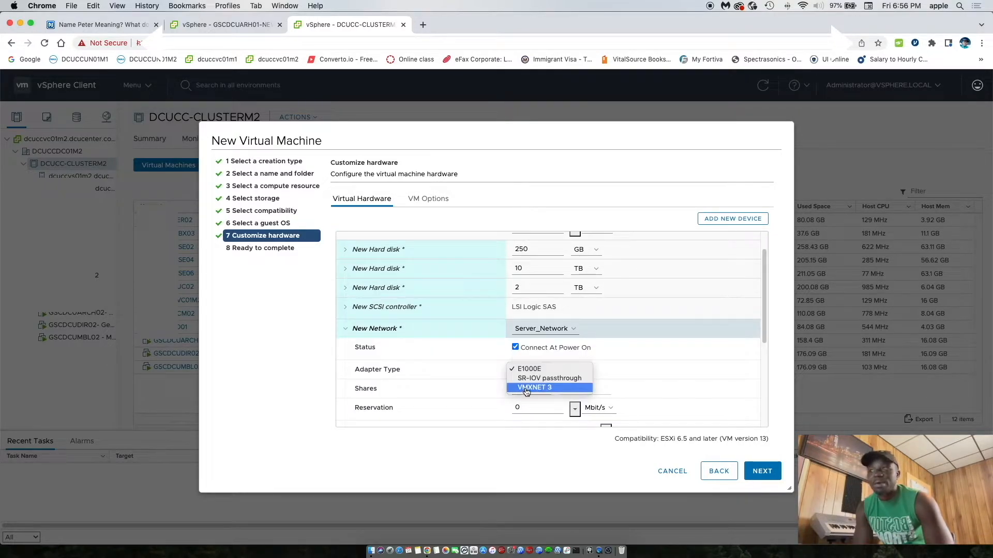
pyautogui.click(557, 389)
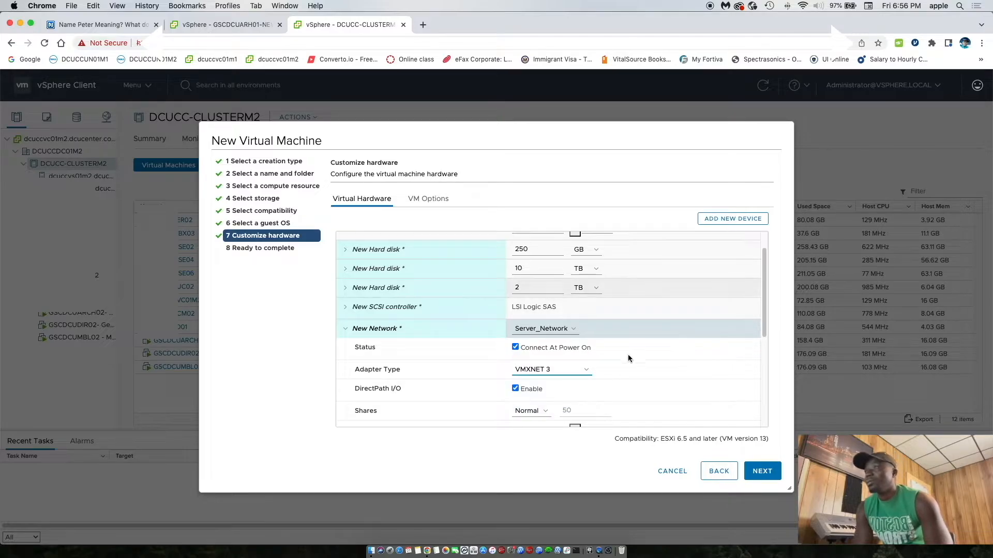
# Check the adapter type of network adapter 1 and the remaining hardware on GSCDCUARH01-NEW
pyautogui.click(233, 23)
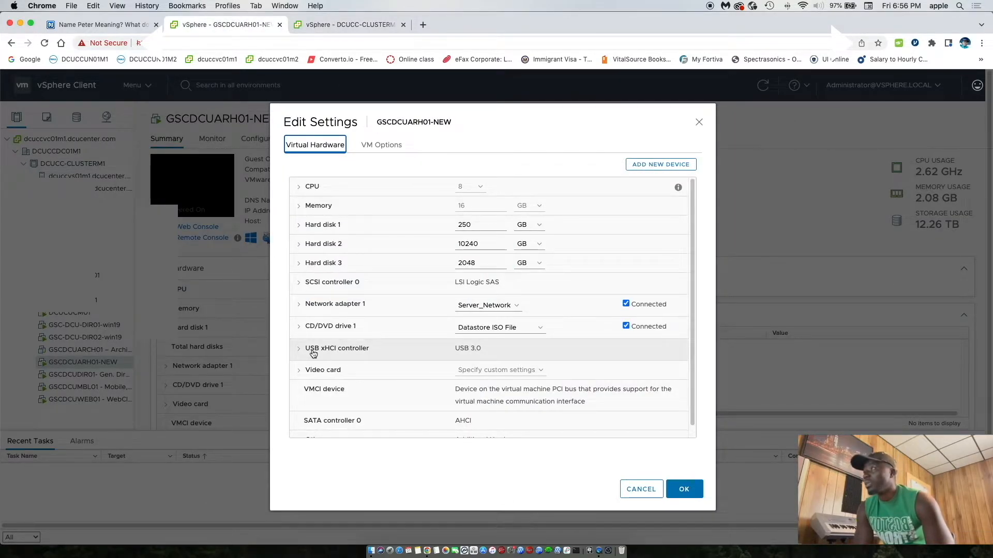
pyautogui.click(300, 305)
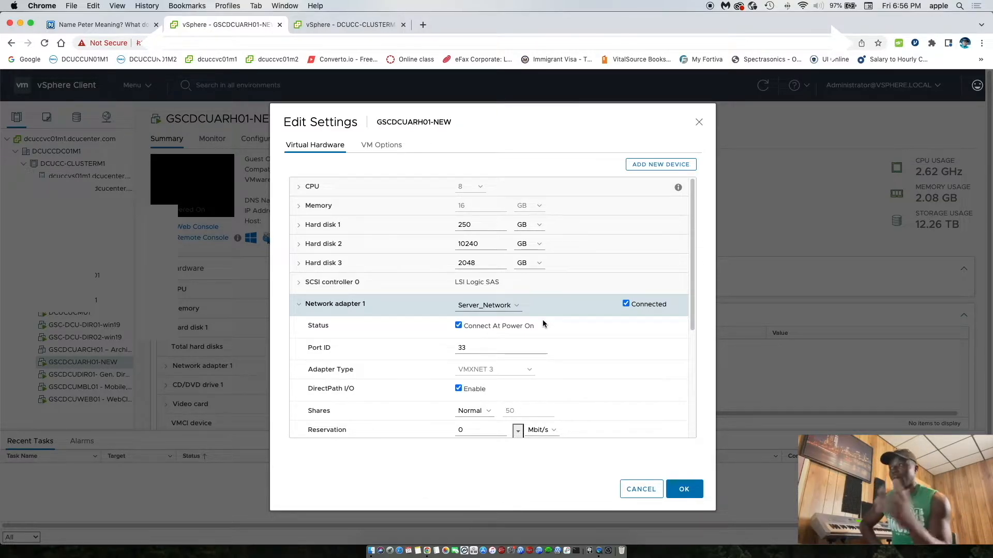
pyautogui.click(299, 307)
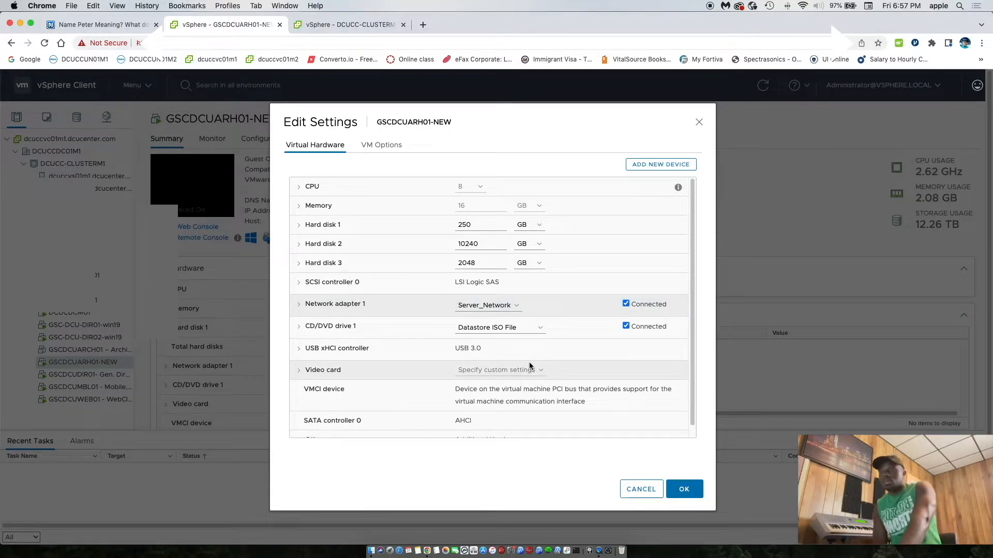
pyautogui.scroll(-1, 588, 326)
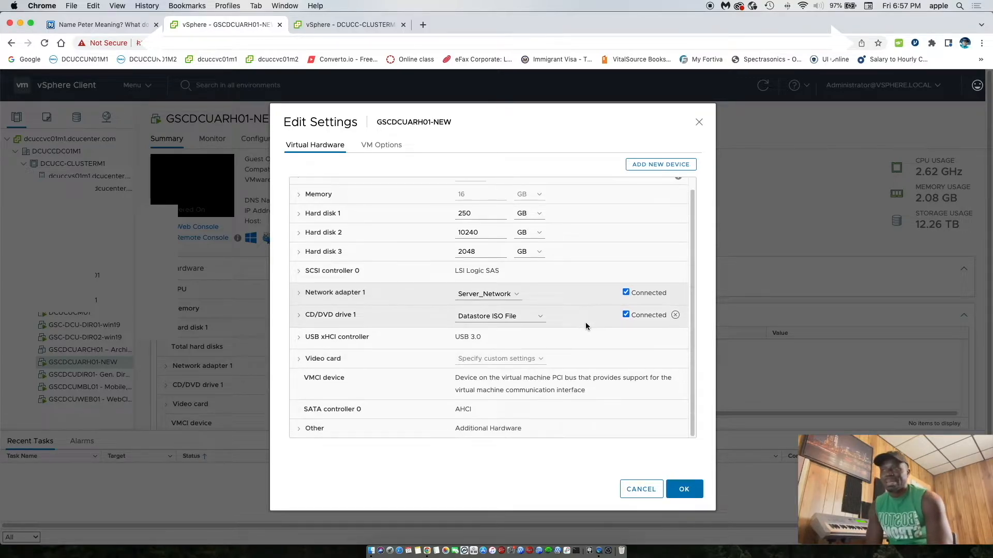
# Return to the new virtual machine's settings and finish creating GSCDCUARCH02-NEW
pyautogui.click(342, 24)
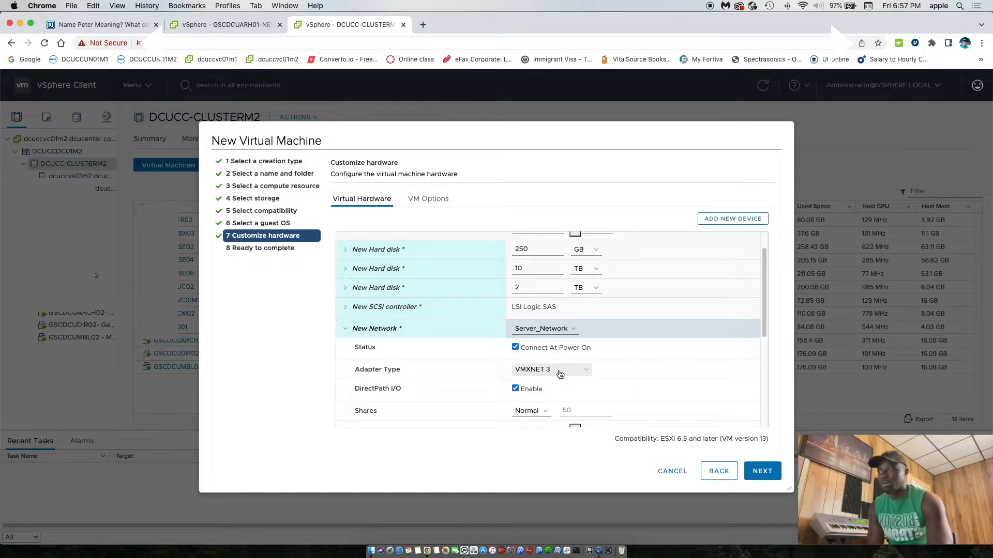
pyautogui.click(763, 473)
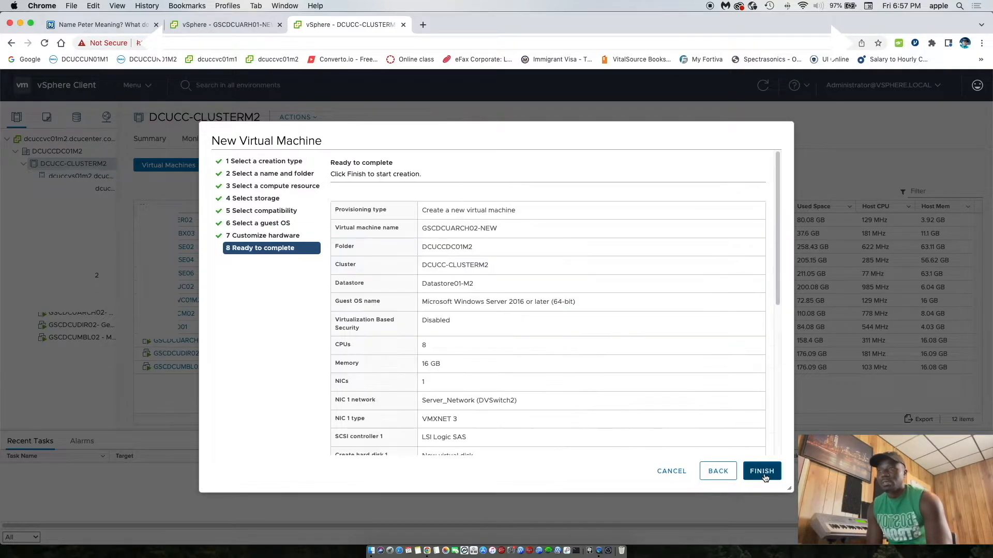
pyautogui.click(762, 471)
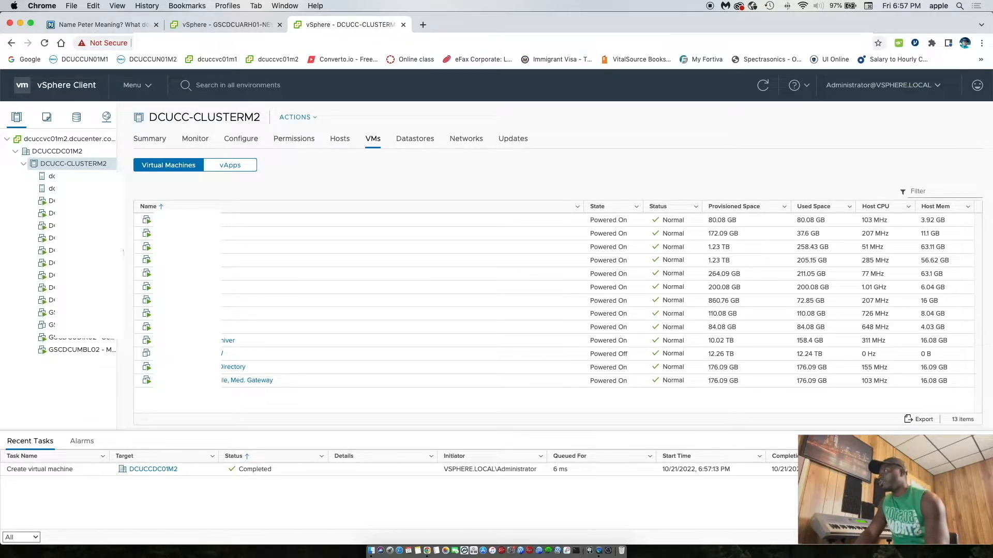
# Widen the inventory pane and show the summary of GSCDCUARCH02-NEW in the hosts and clusters view
pyautogui.moveTo(116, 249); pyautogui.dragTo(131, 250)
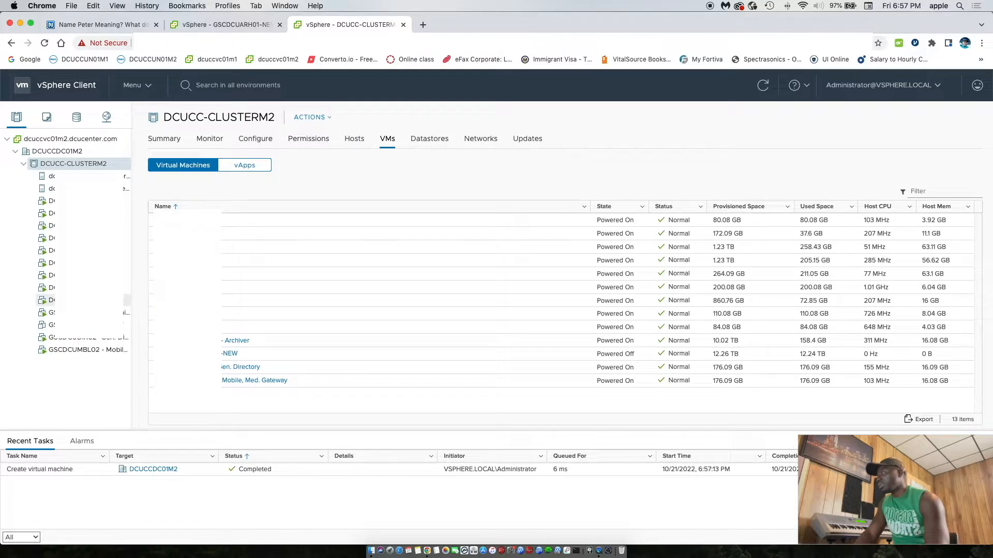
pyautogui.click(100, 325)
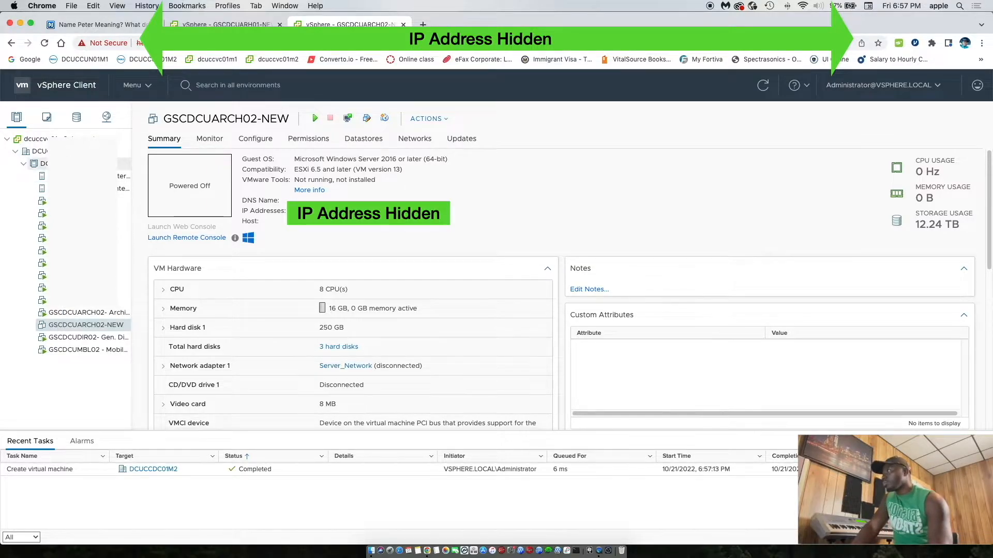
pyautogui.click(76, 117)
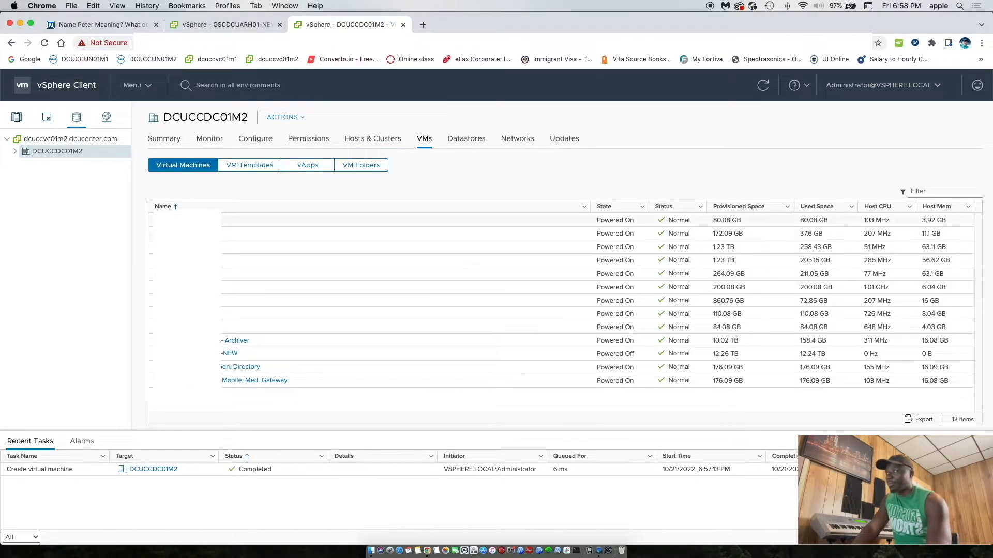
pyautogui.click(230, 353)
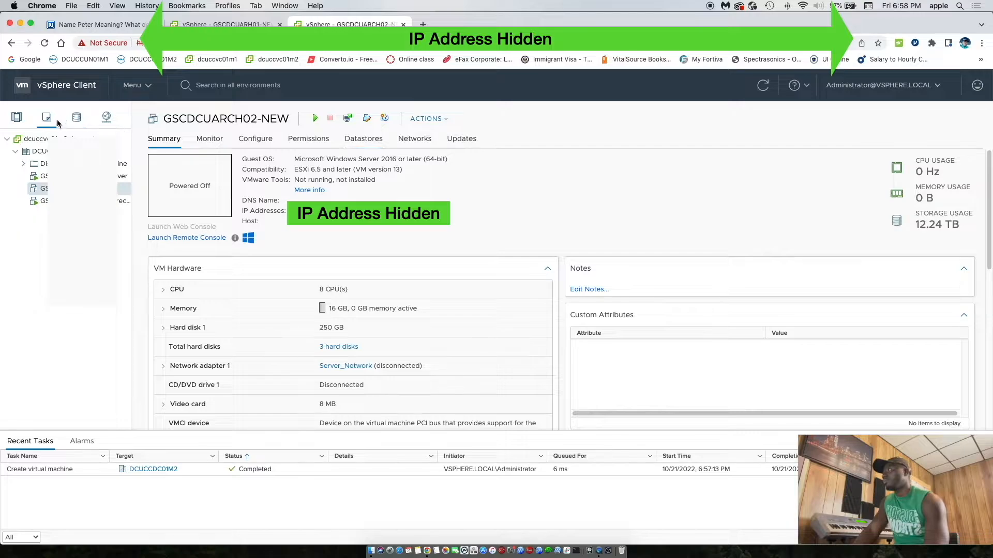
pyautogui.click(18, 117)
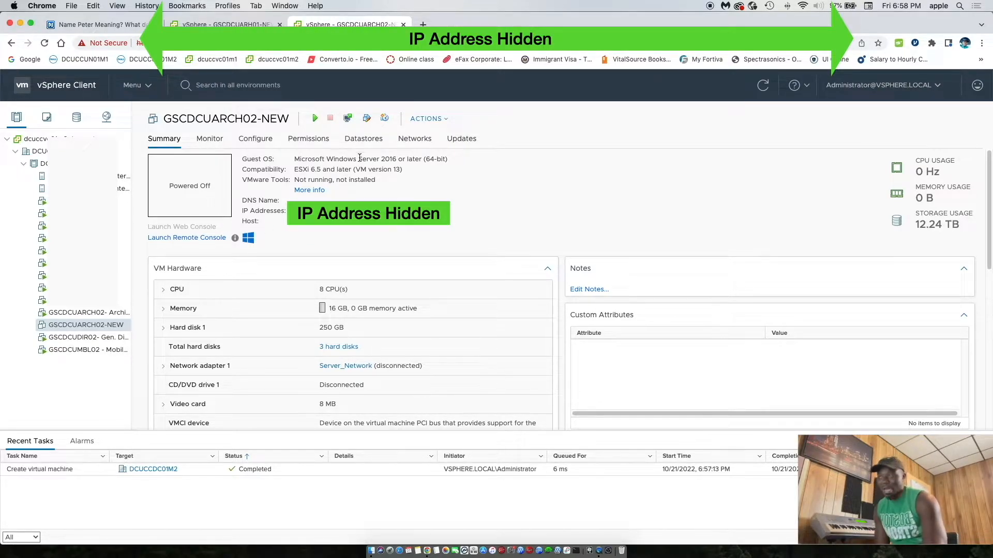
# Power on GSCDCUARCH02-NEW and open its web console
pyautogui.click(439, 120)
pyautogui.moveTo(444, 150)
pyautogui.click(551, 150)
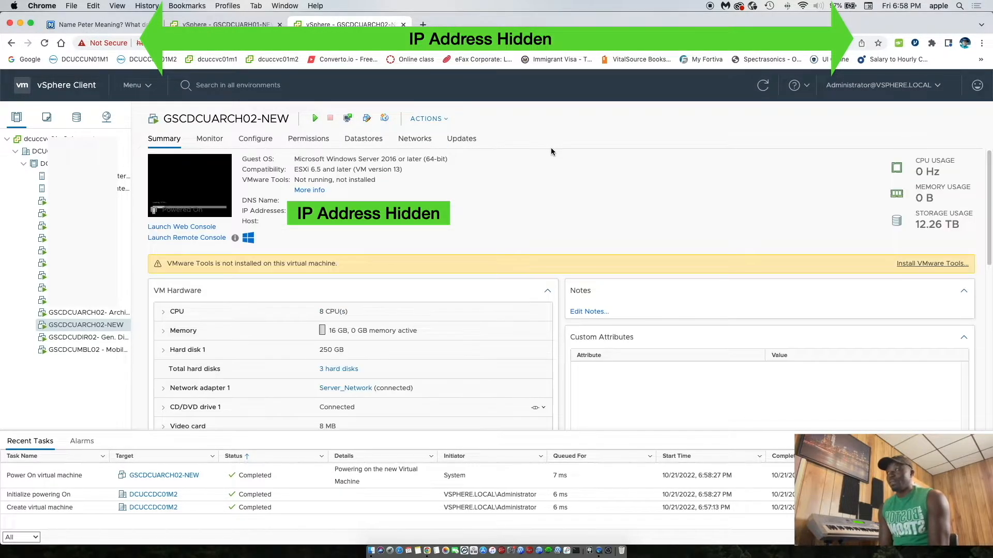
pyautogui.click(195, 177)
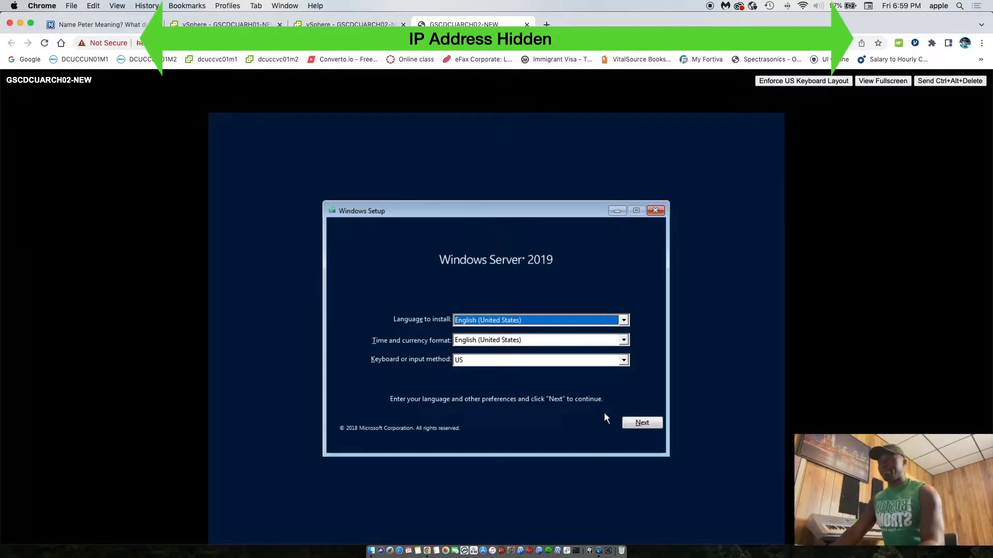
# Start the Windows Server 2019 installation with the default English (United States) settings and choose the Standard (Desktop Experience) edition
pyautogui.click(653, 423)
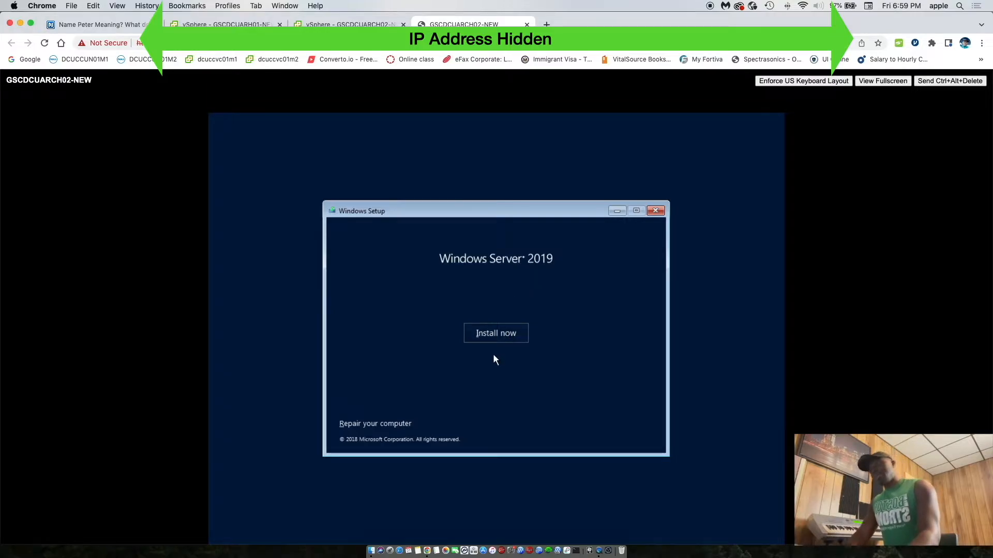
pyautogui.click(495, 339)
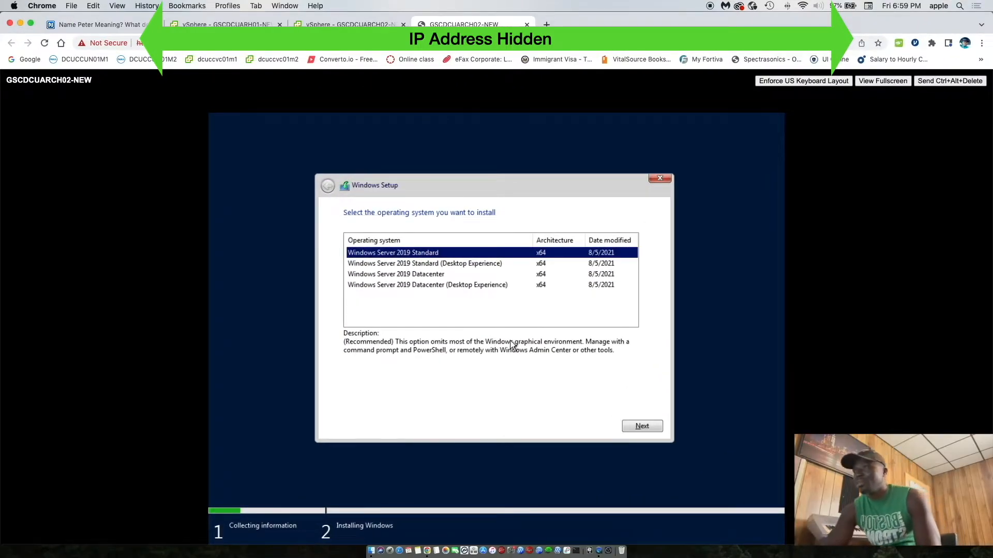
pyautogui.click(428, 264)
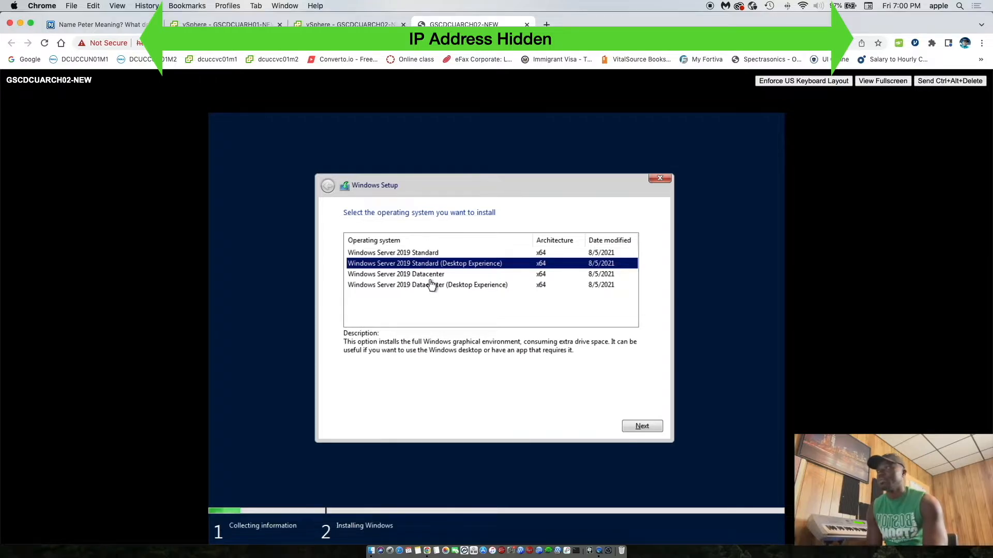
pyautogui.click(428, 256)
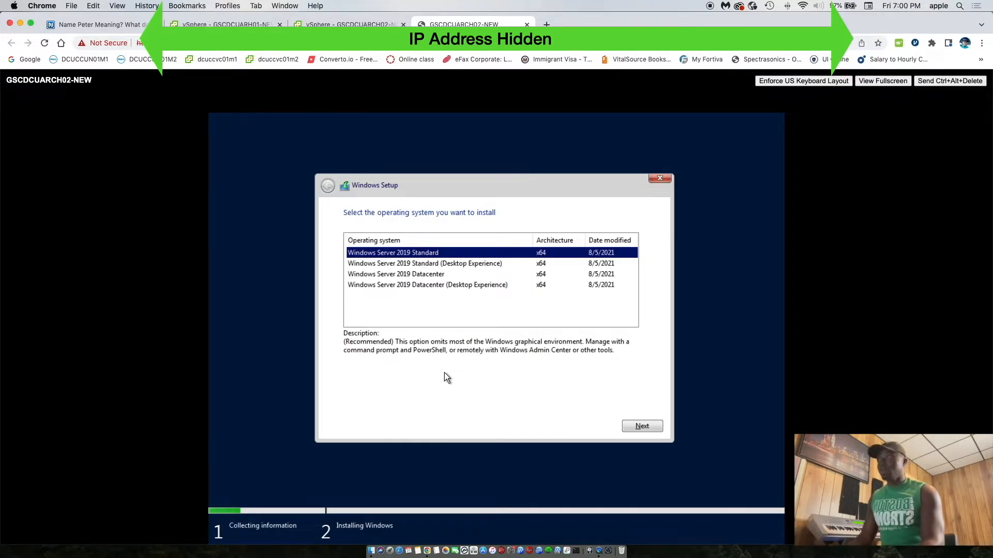
pyautogui.click(443, 264)
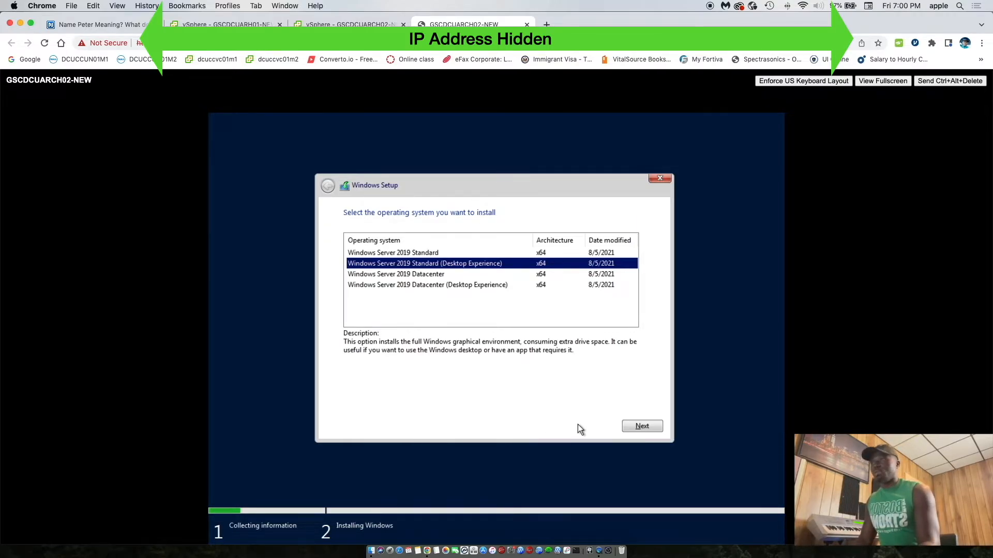
pyautogui.click(628, 426)
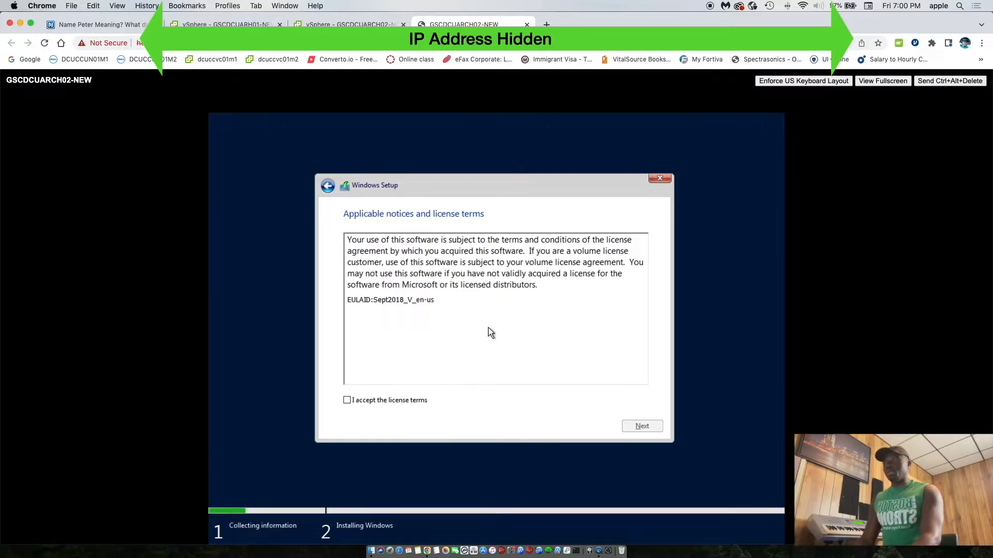
# Accept the license terms and choose the custom installation type that installs Windows only
pyautogui.click(347, 401)
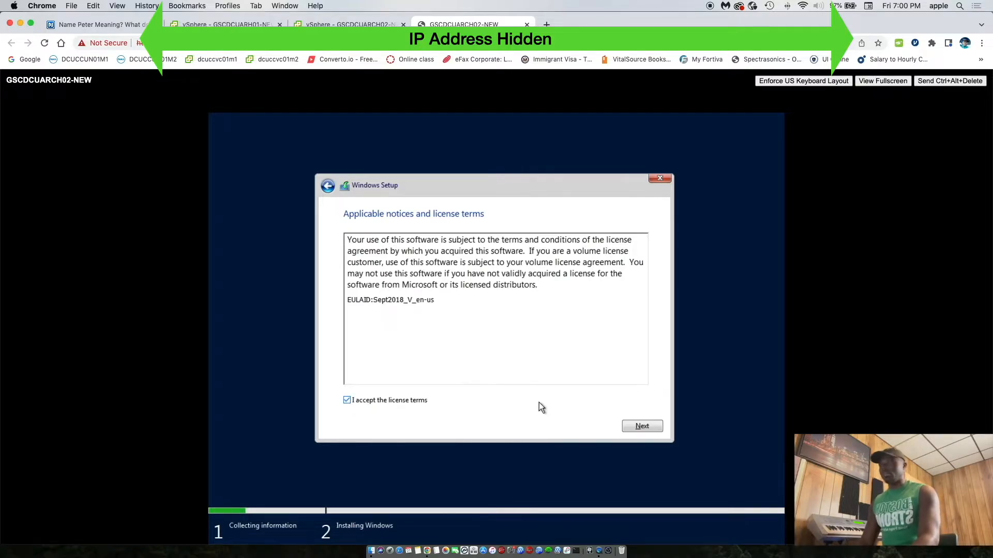
pyautogui.click(623, 424)
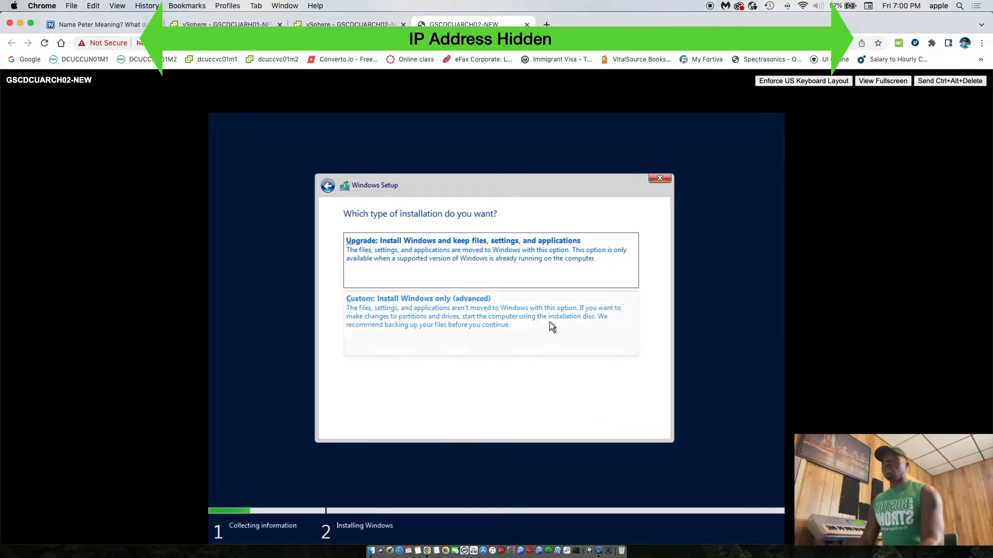
pyautogui.click(524, 302)
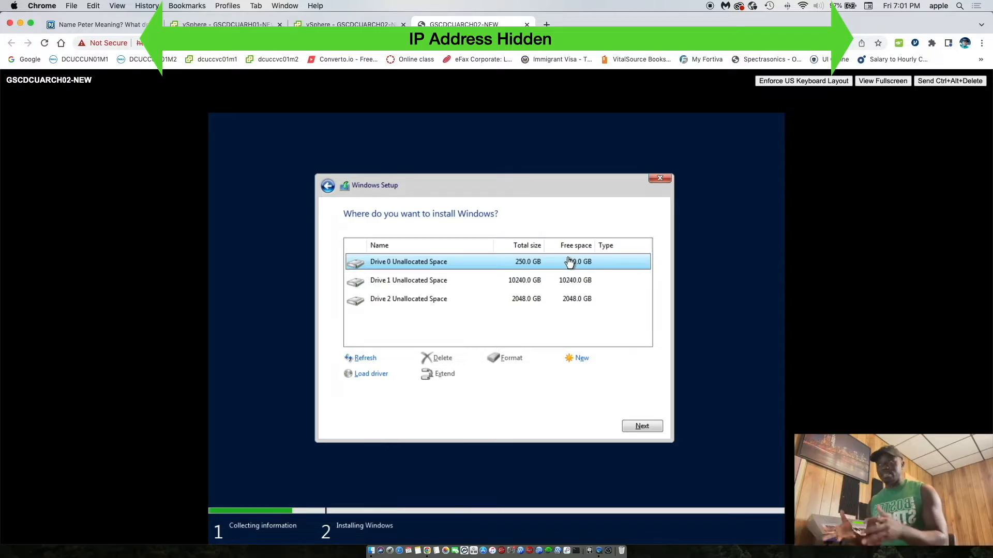
# Select the 250 GB unallocated space on Drive 0 as the installation target and start installing Windows
pyautogui.click(539, 286)
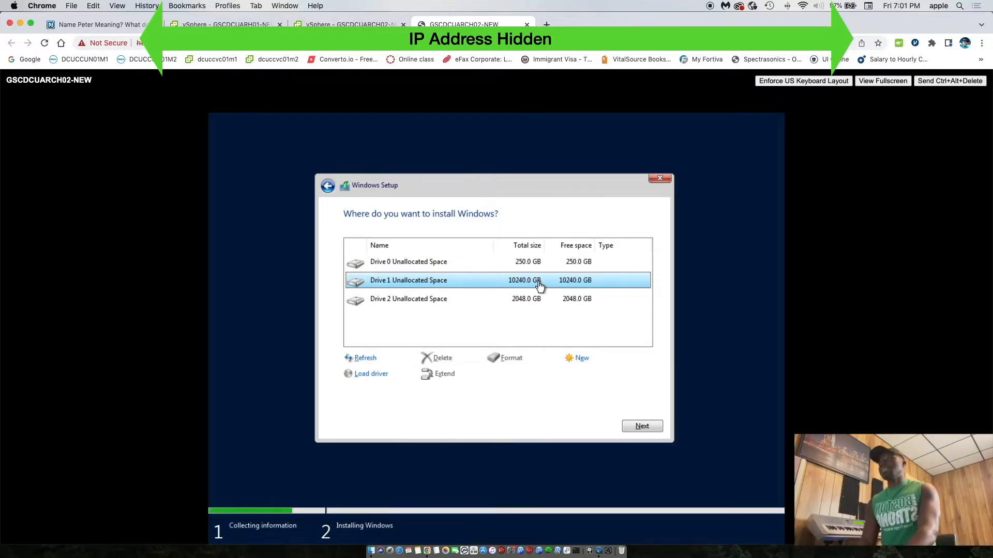
pyautogui.click(520, 302)
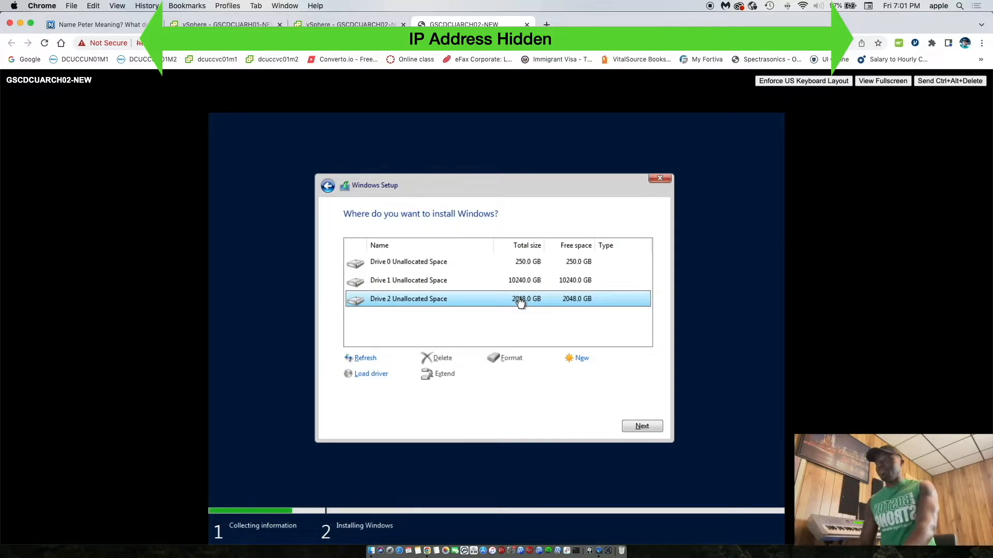
pyautogui.click(469, 265)
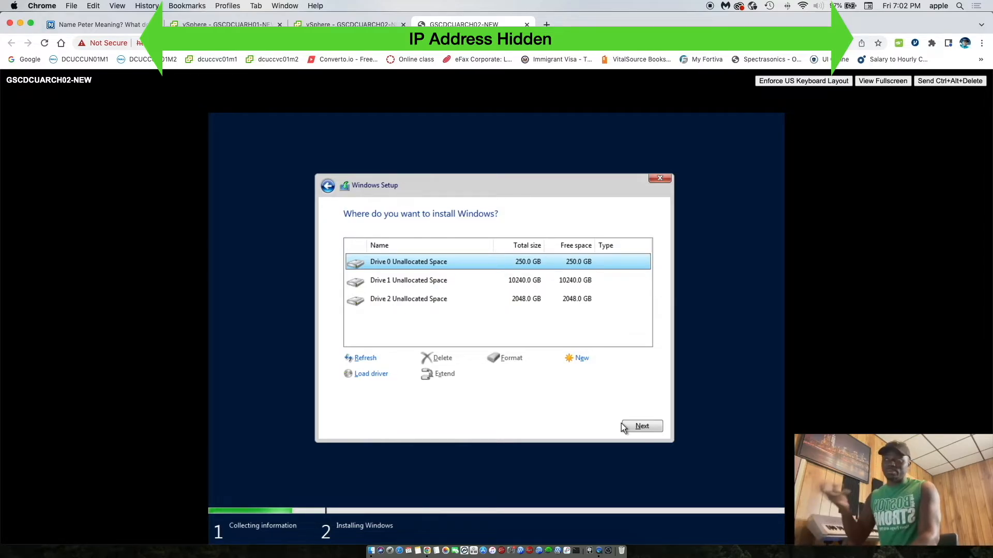
pyautogui.click(645, 426)
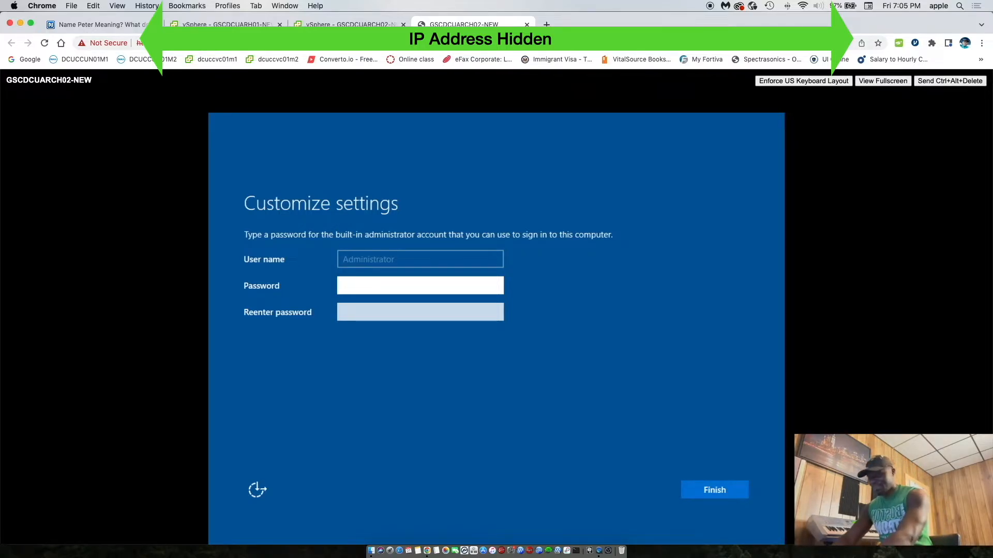
# Set and confirm a password for the built-in Administrator account and finish the Windows setup
pyautogui.write('••')
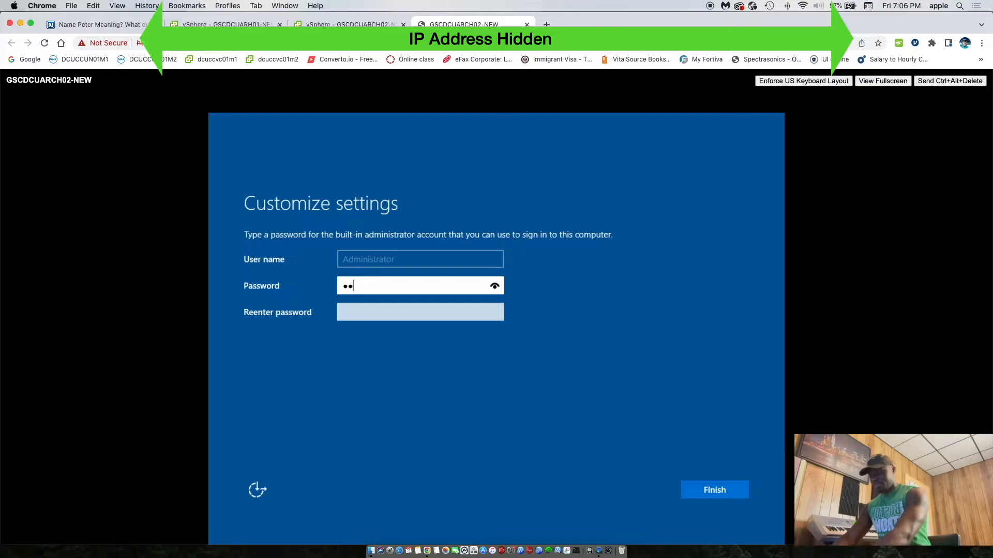
pyautogui.press('BackSpace')
pyautogui.write('••••••••')
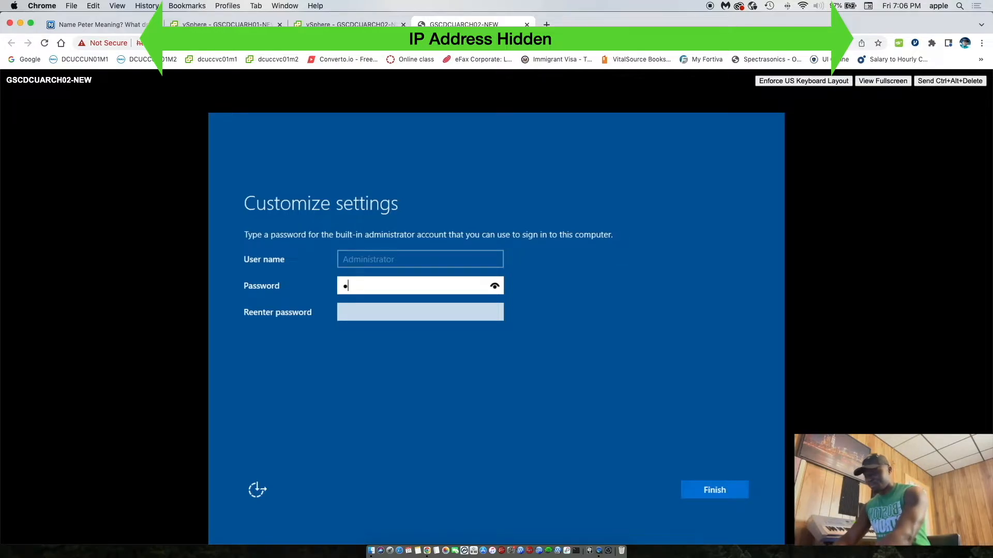
pyautogui.write('•')
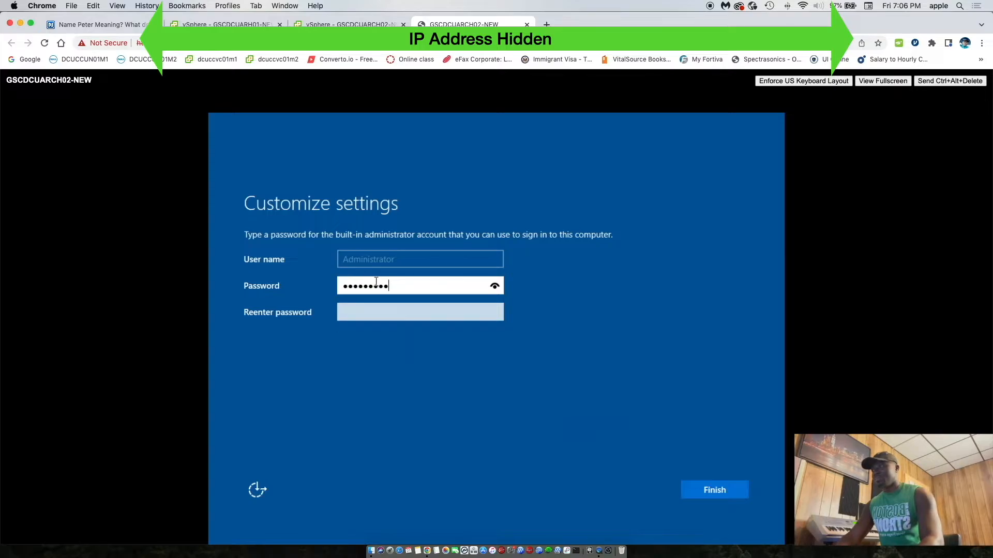
pyautogui.click(382, 308)
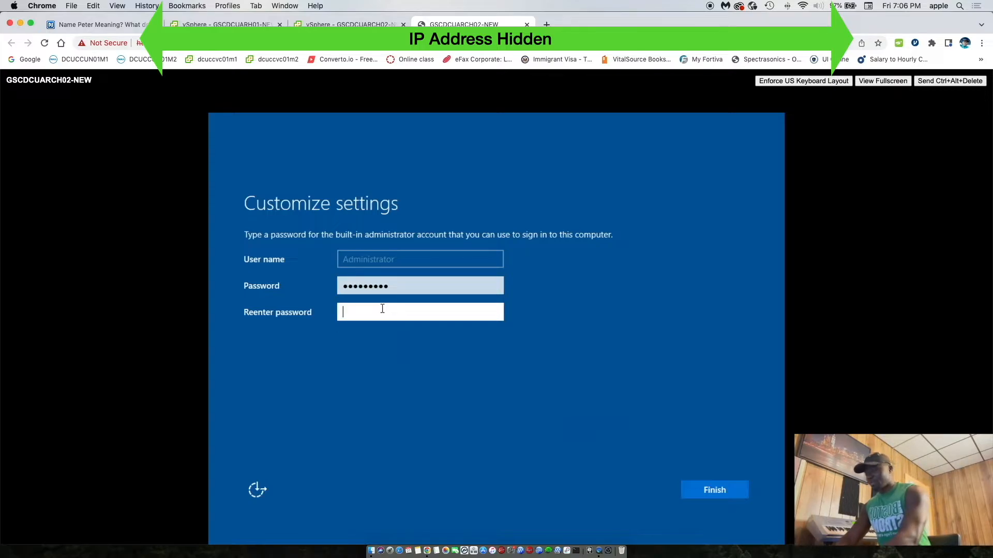
pyautogui.write('••••••••')
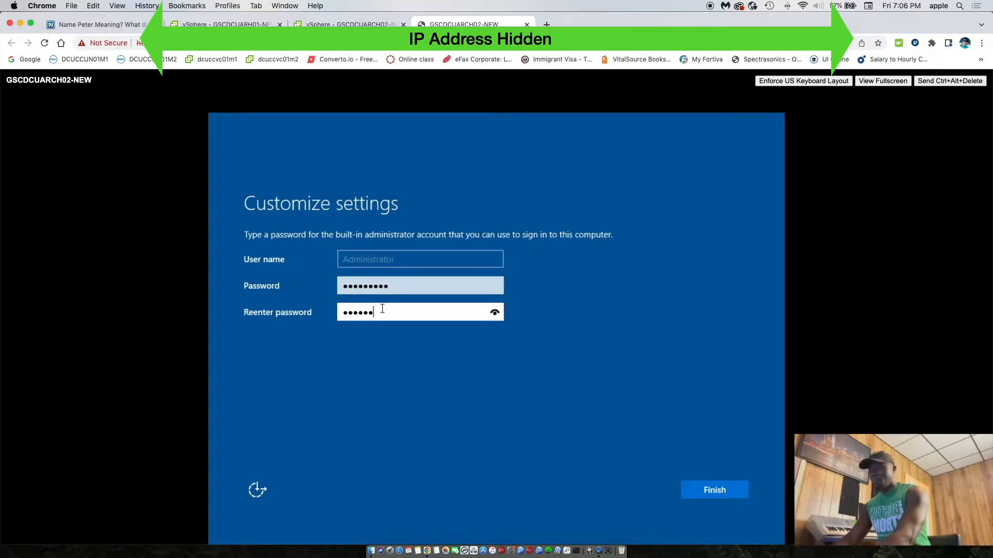
pyautogui.write('•')
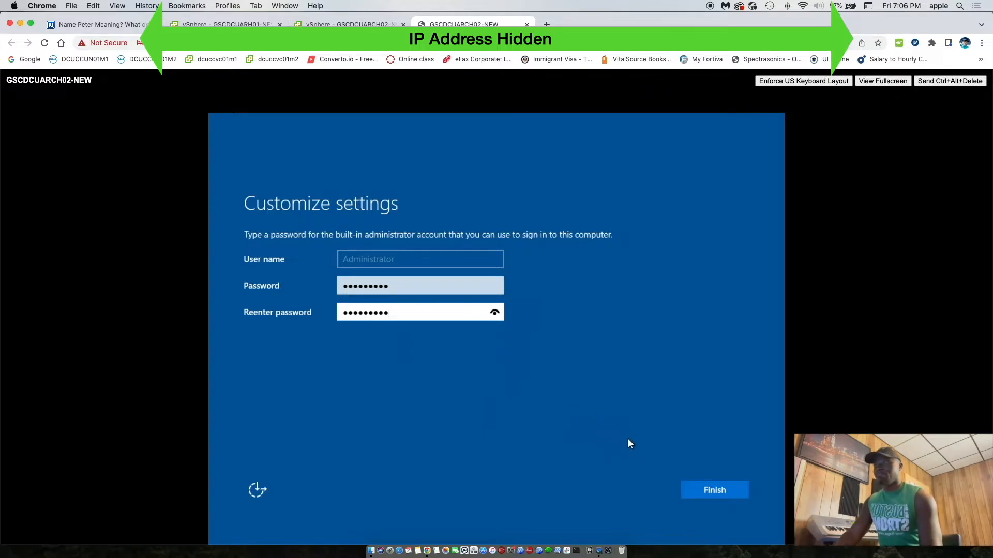
pyautogui.click(700, 483)
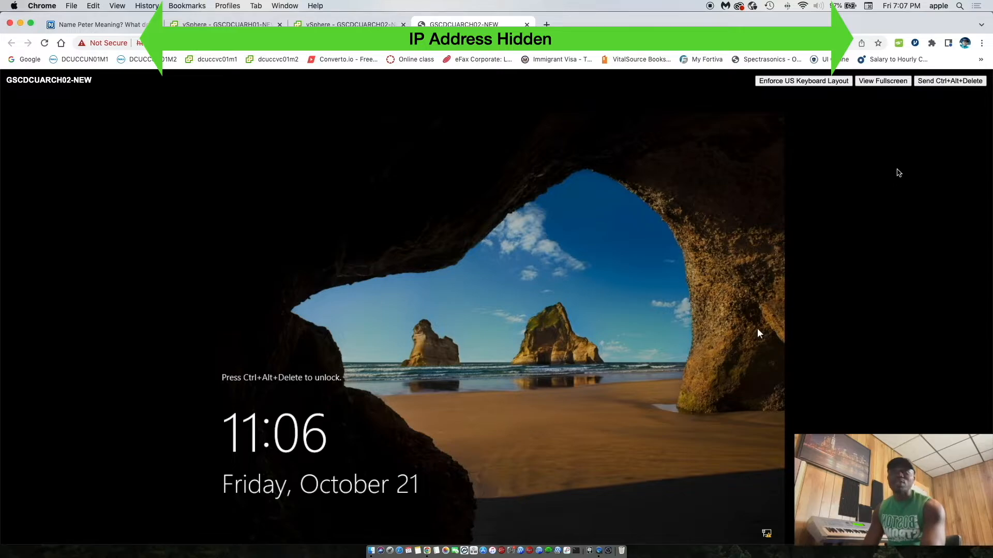
# Unlock GSCDCUARCH02-NEW and sign in as Administrator with the account password
pyautogui.click(941, 81)
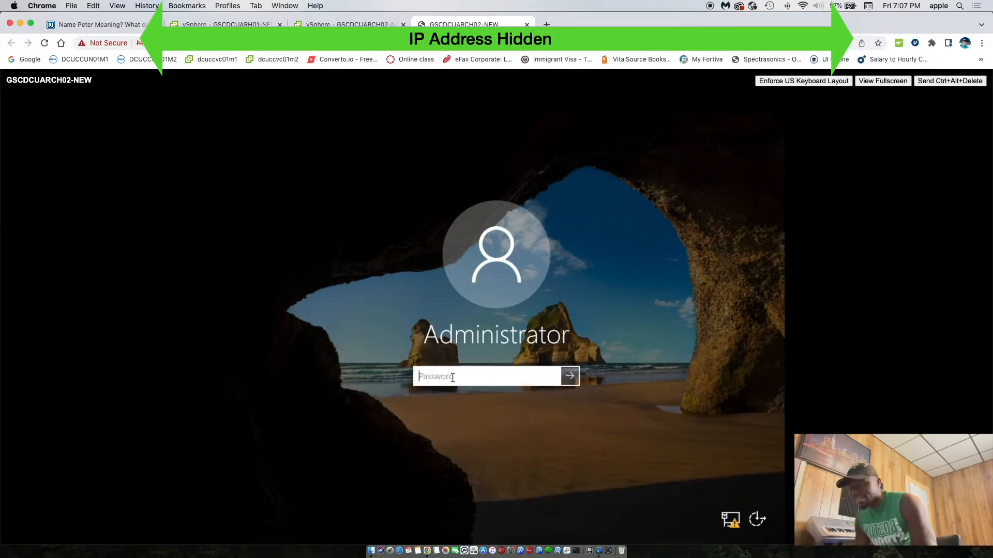
pyautogui.write('•••••••••')
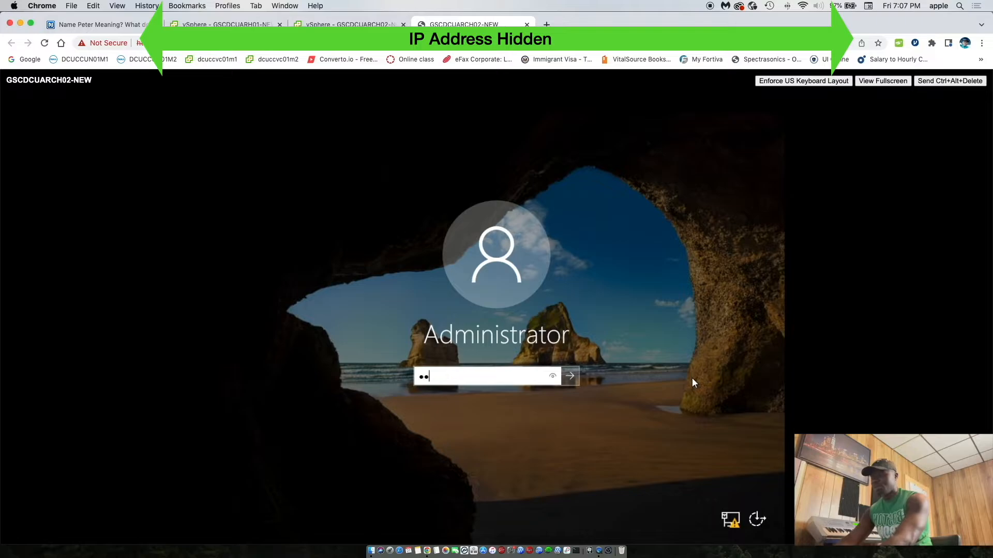
pyautogui.write('•')
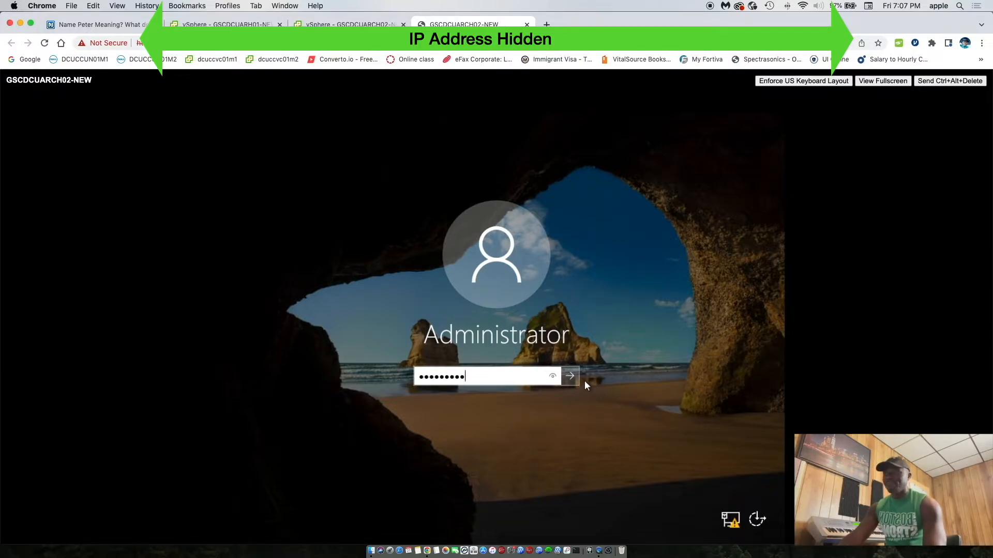
pyautogui.click(570, 377)
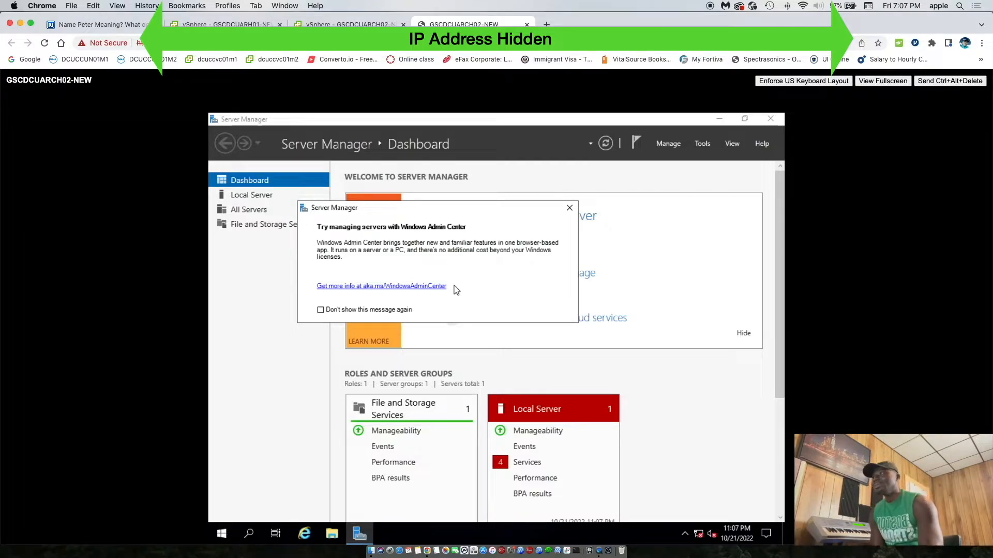
# Permanently dismiss the Windows Admin Center message and open the Network & Internet settings on GSCDCUARCH02-NEW
pyautogui.click(321, 310)
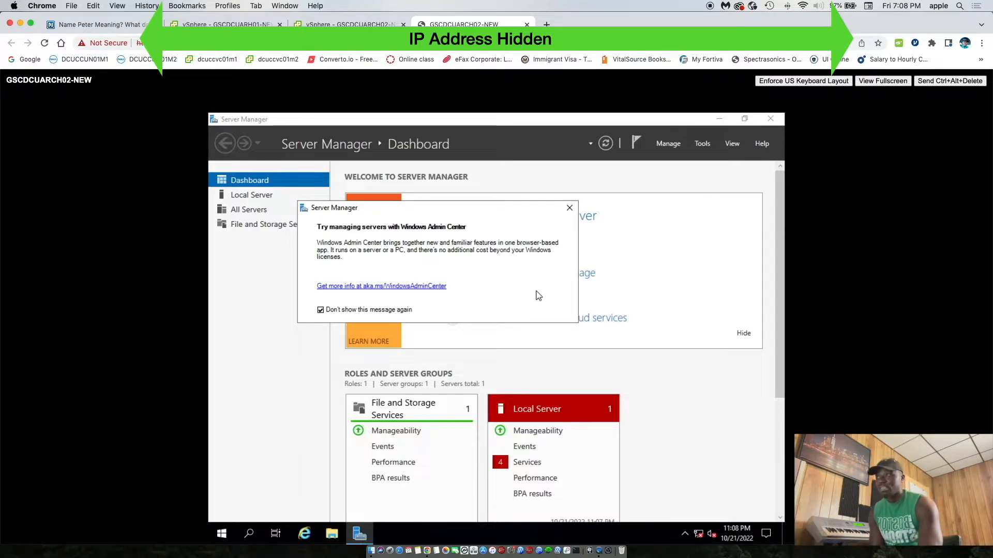
pyautogui.click(569, 208)
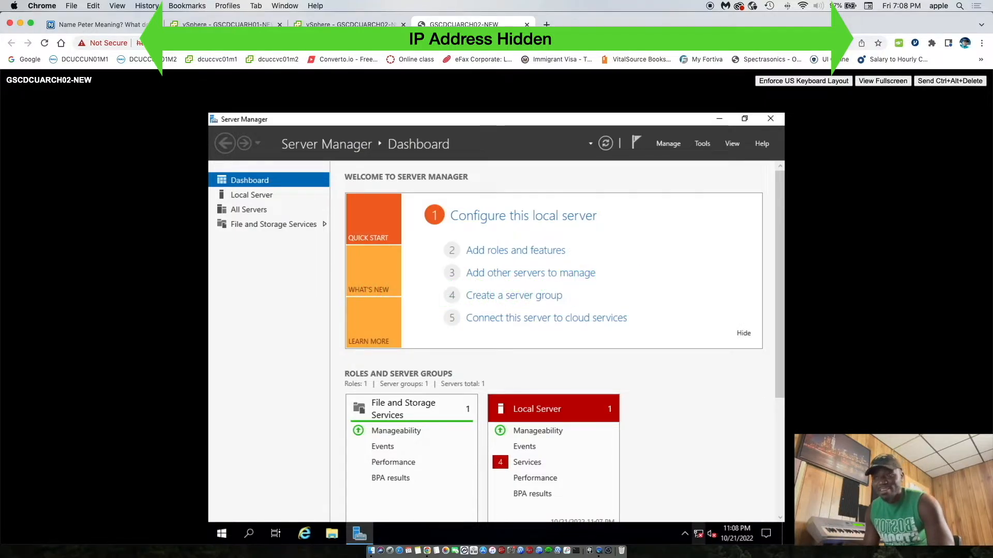
pyautogui.click(700, 535)
pyautogui.rightClick(700, 536)
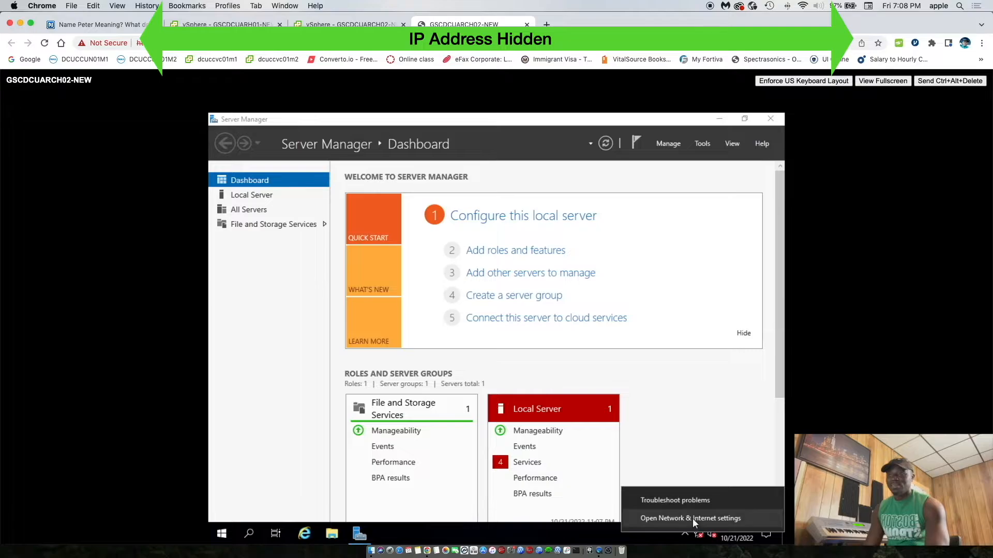
pyautogui.click(696, 516)
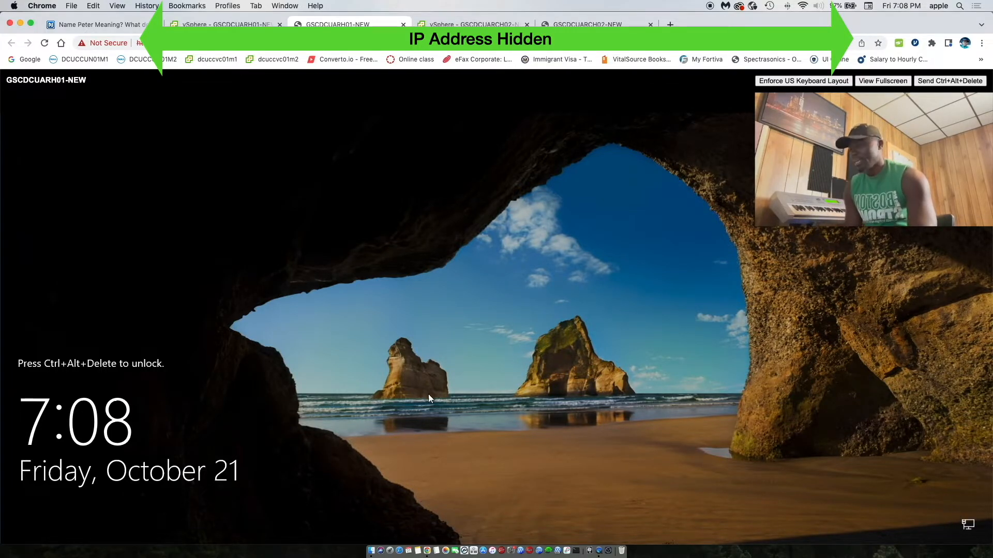
# Unlock GSCDCUARH01-NEW in its web console and sign in to the domain administrator account with its password
pyautogui.click(936, 83)
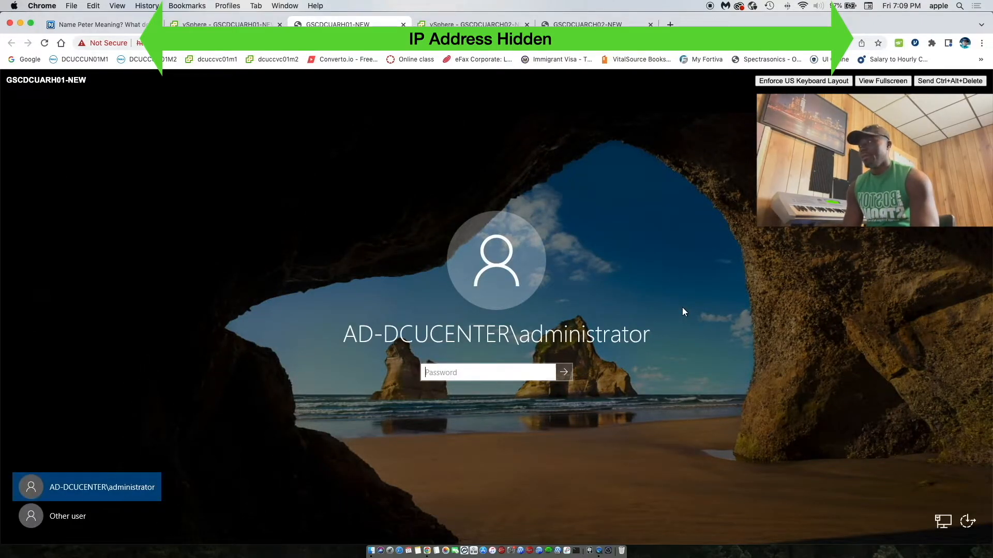
pyautogui.write('••••••••')
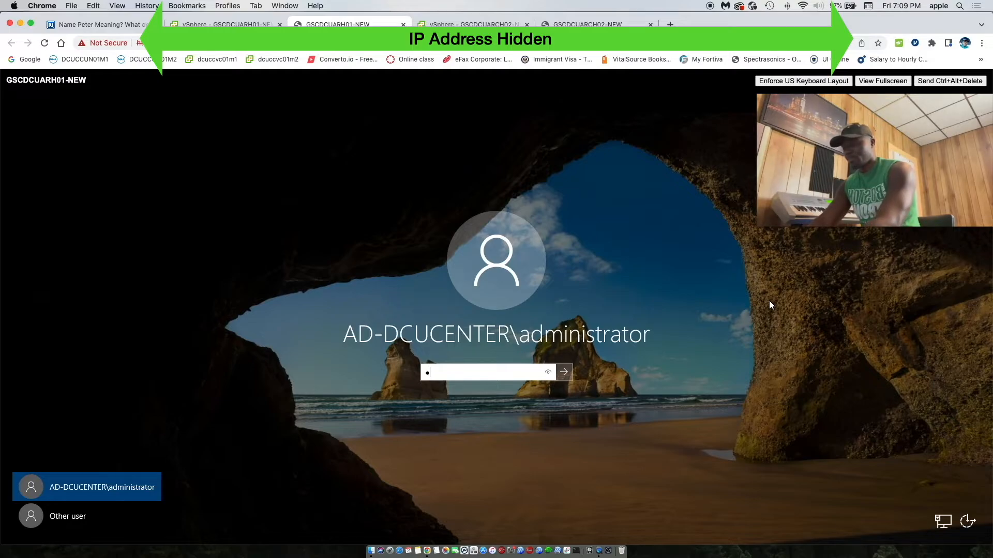
pyautogui.write('••')
pyautogui.press('Return')
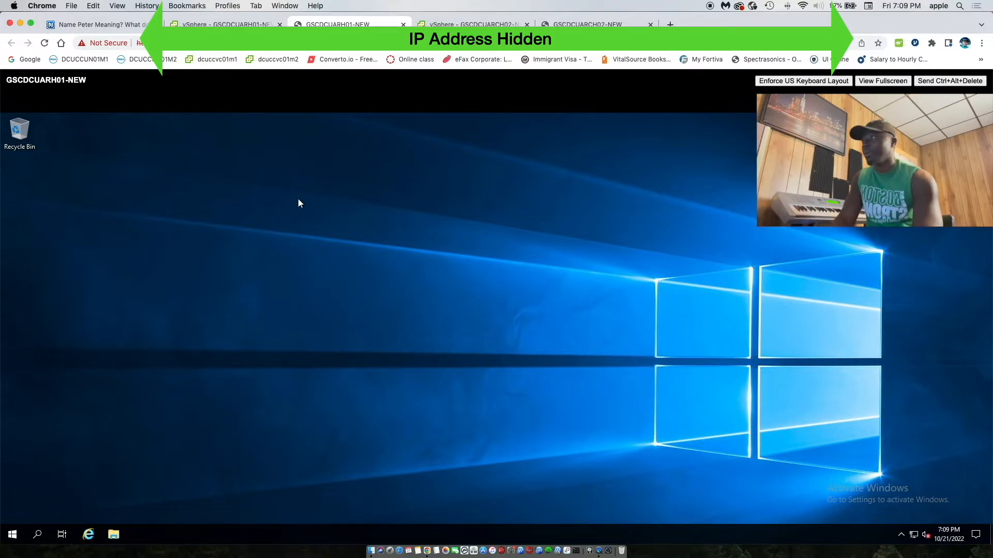
# Open the network status on GSCDCUARH01-NEW and compare it with the network status on GSCDCUARCH02-NEW
pyautogui.rightClick(913, 534)
pyautogui.click(915, 520)
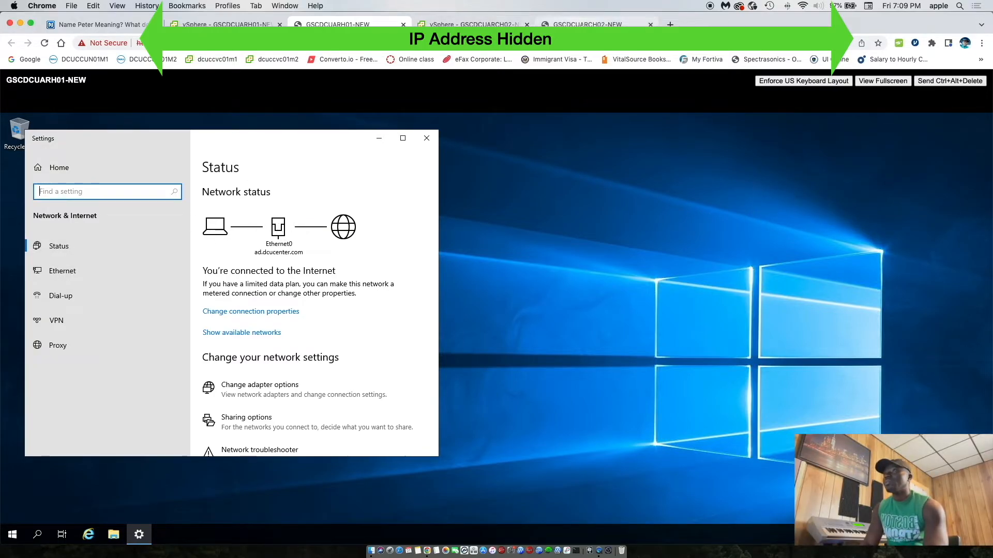
pyautogui.click(587, 24)
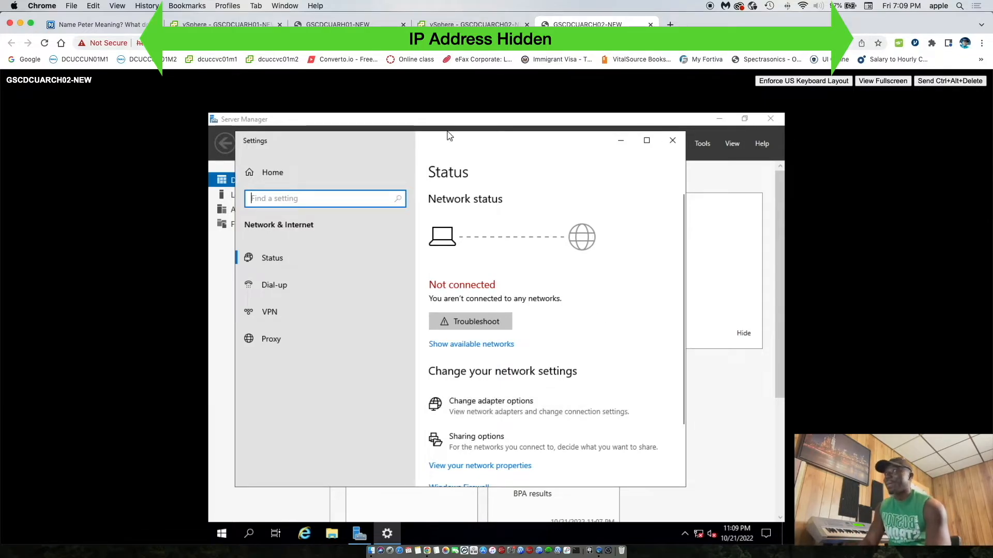
# Mount the VMware Tools disk image on GSCDCUARCH02-NEW from its vSphere summary
pyautogui.click(468, 24)
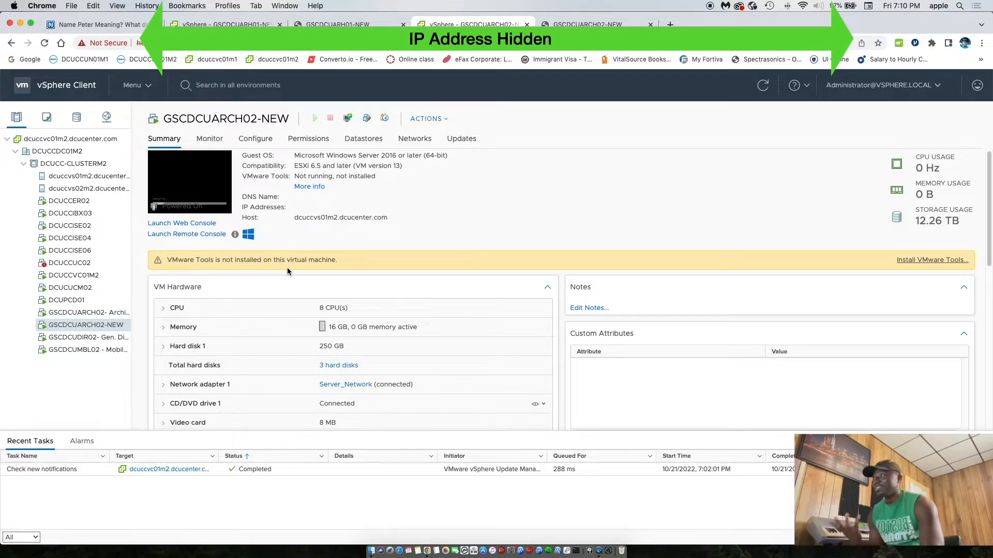
pyautogui.click(920, 260)
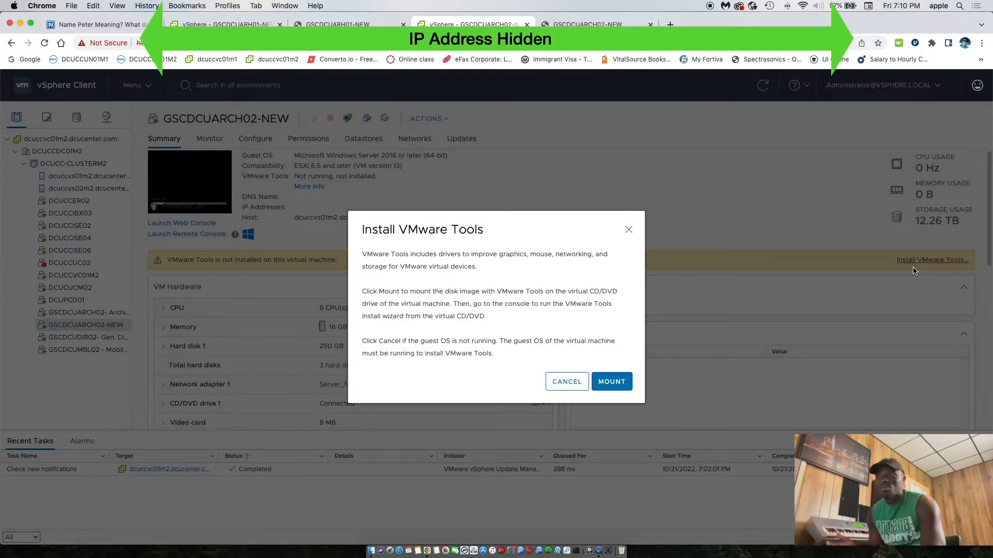
pyautogui.click(618, 382)
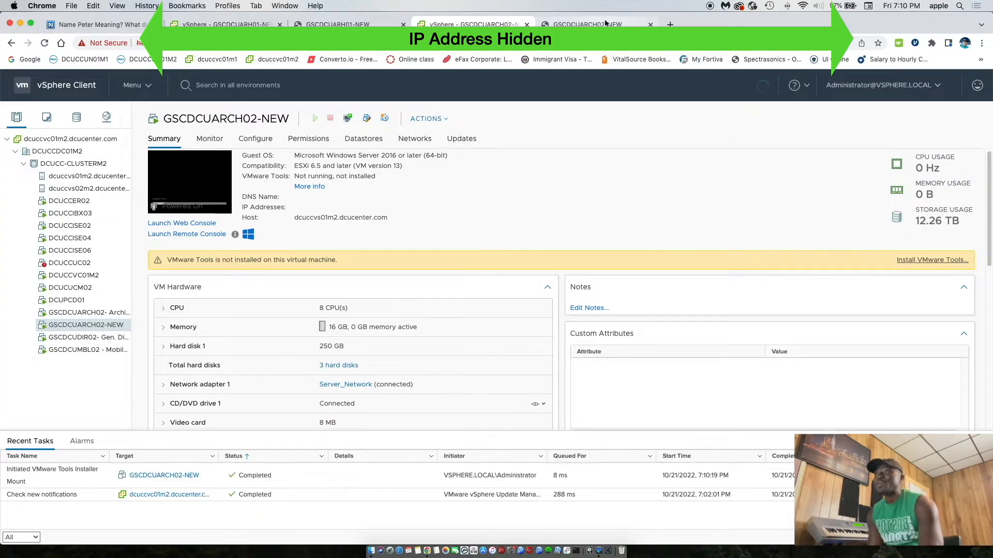
# In the GSCDCUARCH02-NEW console, close Settings, run setup64.exe from the VMware Tools disc and minimize Server Manager
pyautogui.click(602, 24)
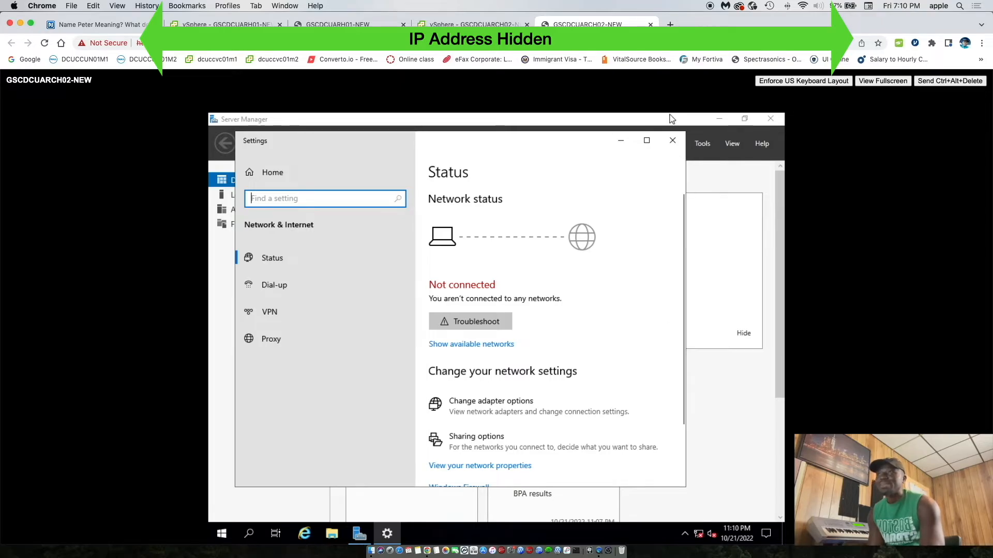
pyautogui.click(670, 142)
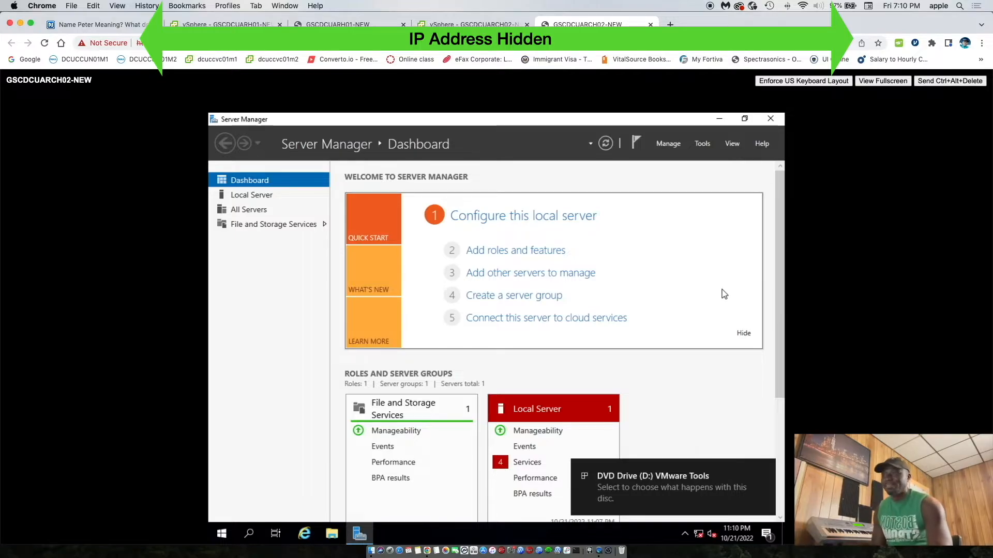
pyautogui.click(663, 492)
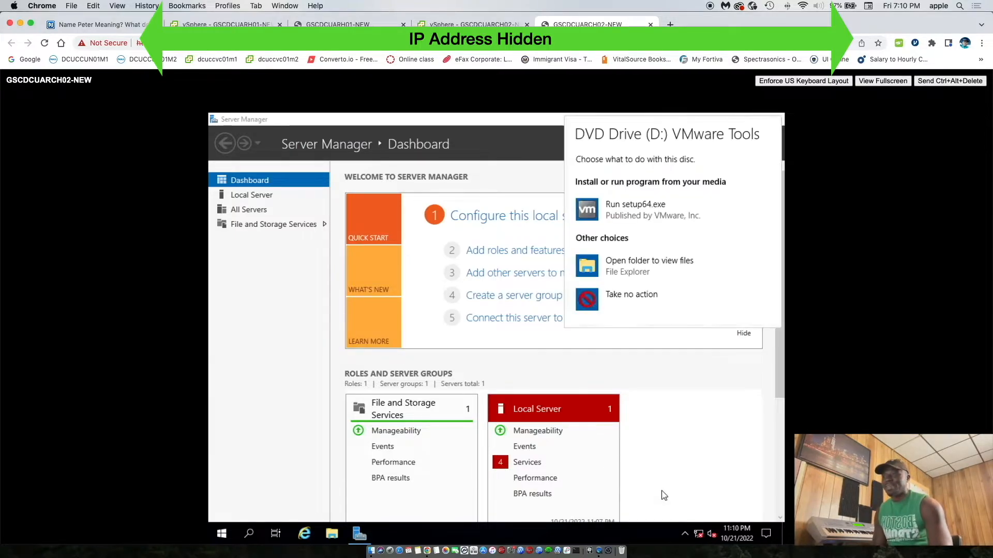
pyautogui.click(638, 213)
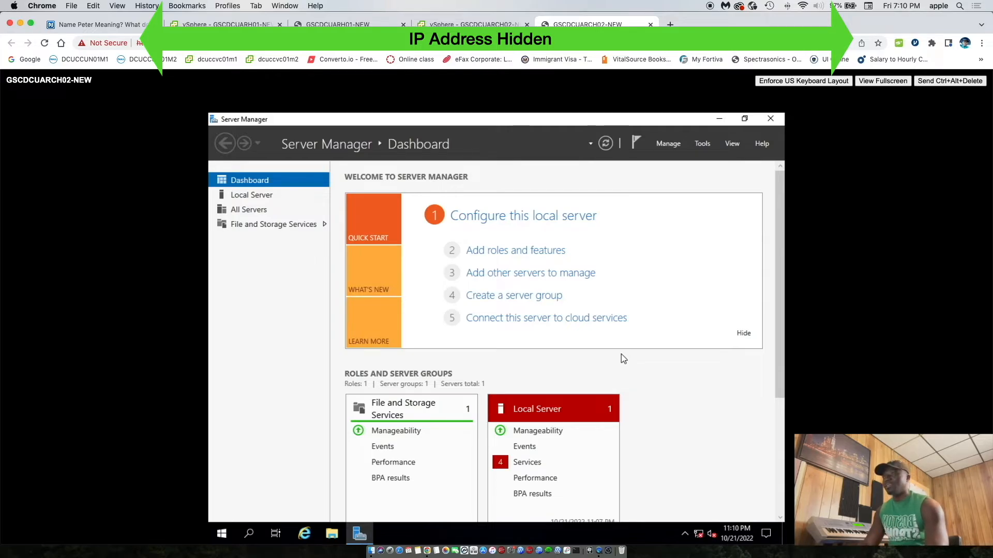
pyautogui.click(719, 119)
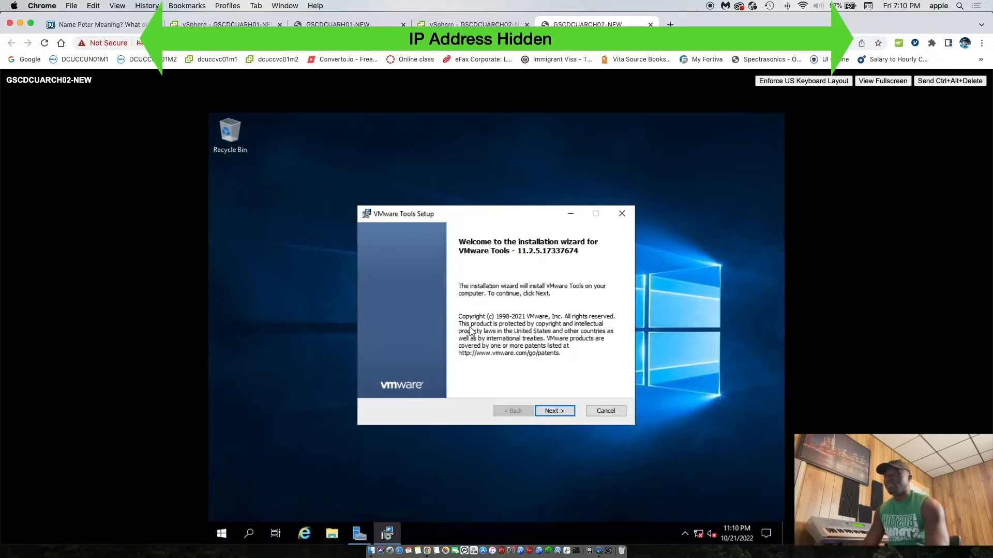
# Install VMware Tools with the Complete setup type
pyautogui.click(560, 413)
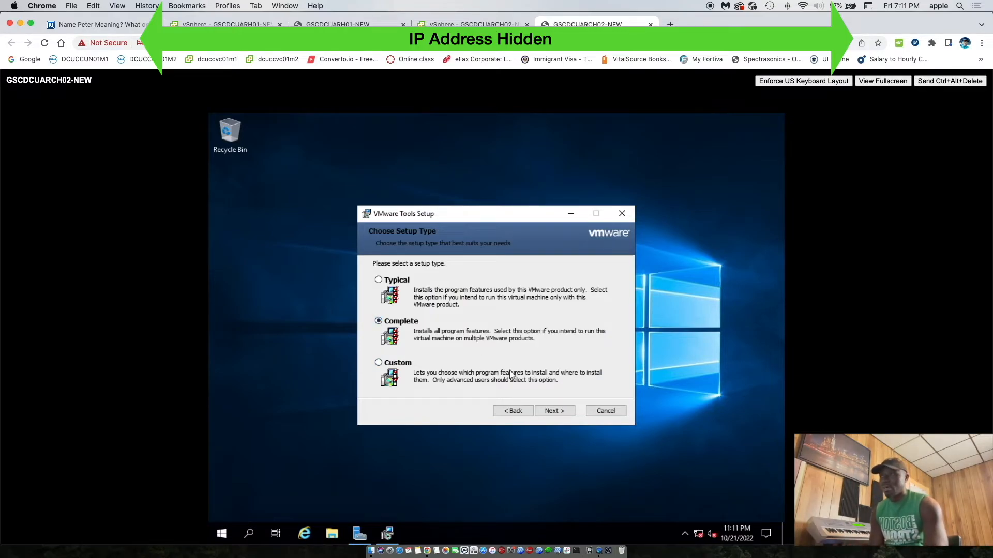
pyautogui.click(557, 411)
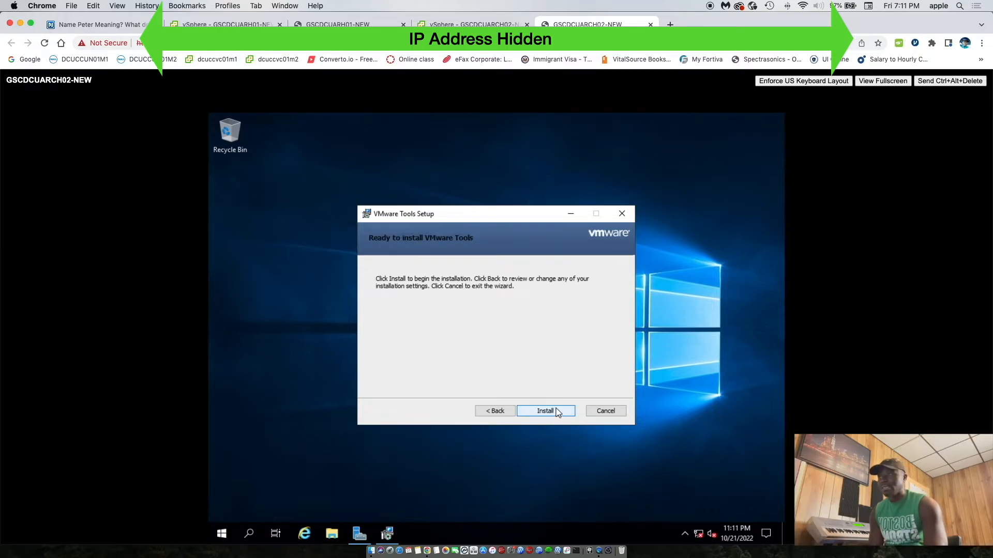
pyautogui.click(556, 411)
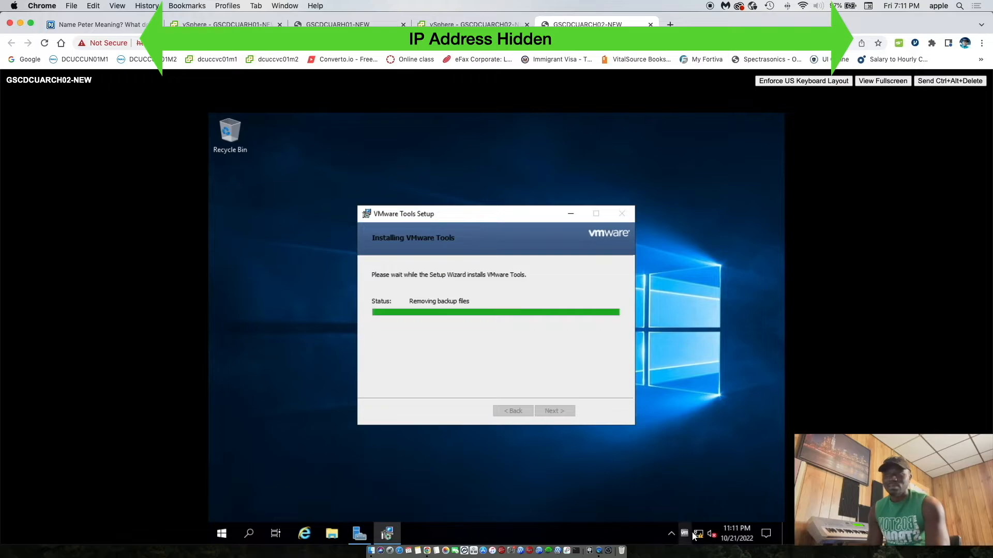
# Finish the VMware Tools setup wizard and restart GSCDCUARCH02-NEW
pyautogui.moveTo(699, 533)
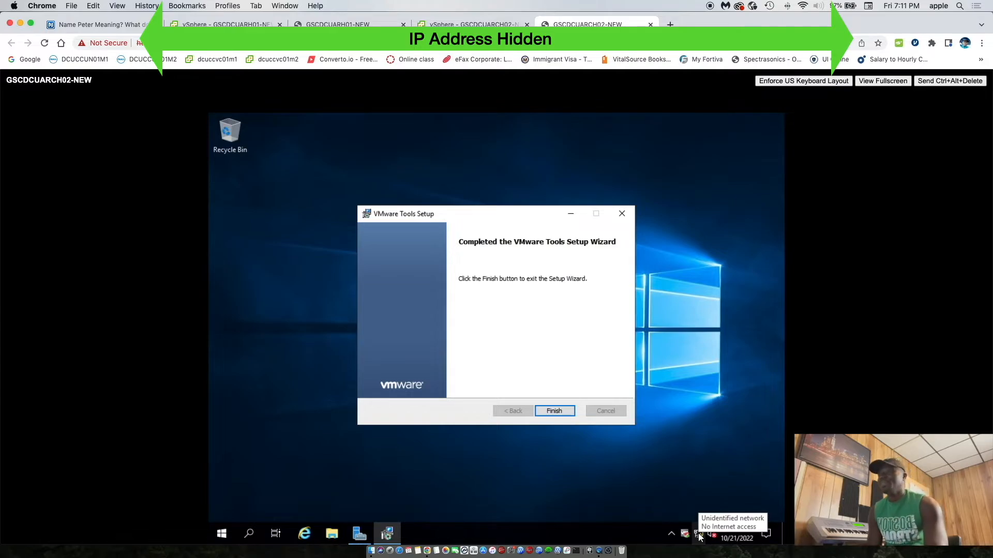
pyautogui.click(561, 414)
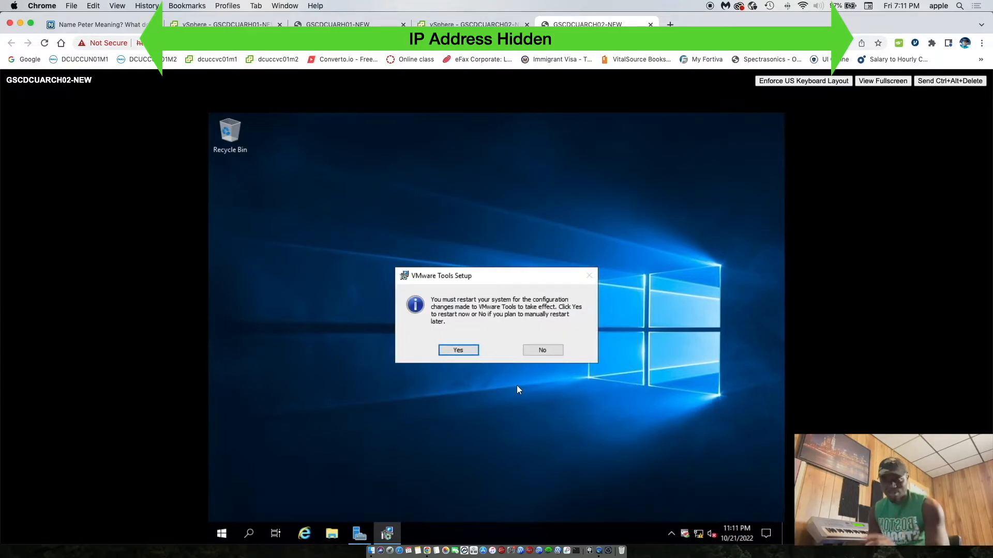
pyautogui.click(470, 351)
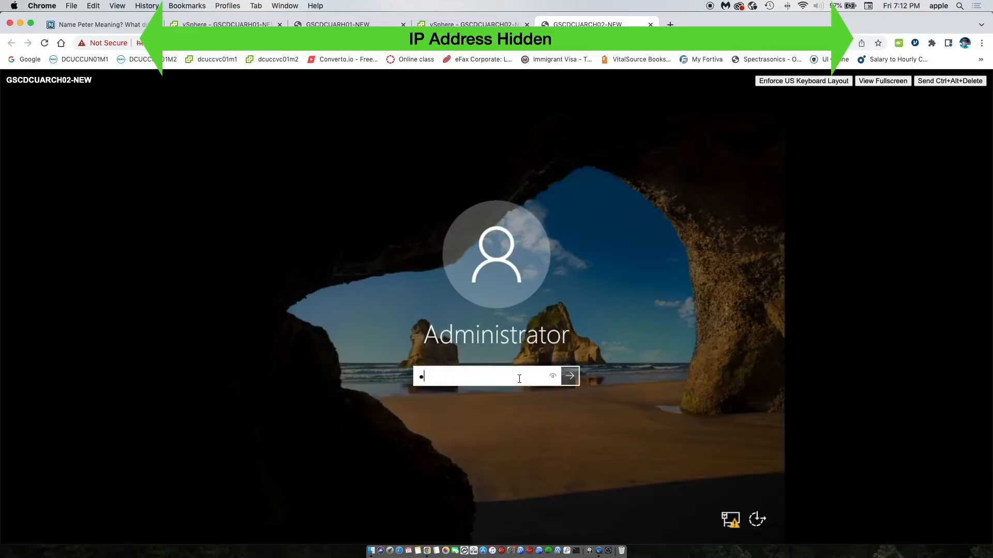
# Sign in to GSCDCUARCH02-NEW as Administrator with the account password and minimize Server Manager
pyautogui.write('*********')
pyautogui.press('Return')
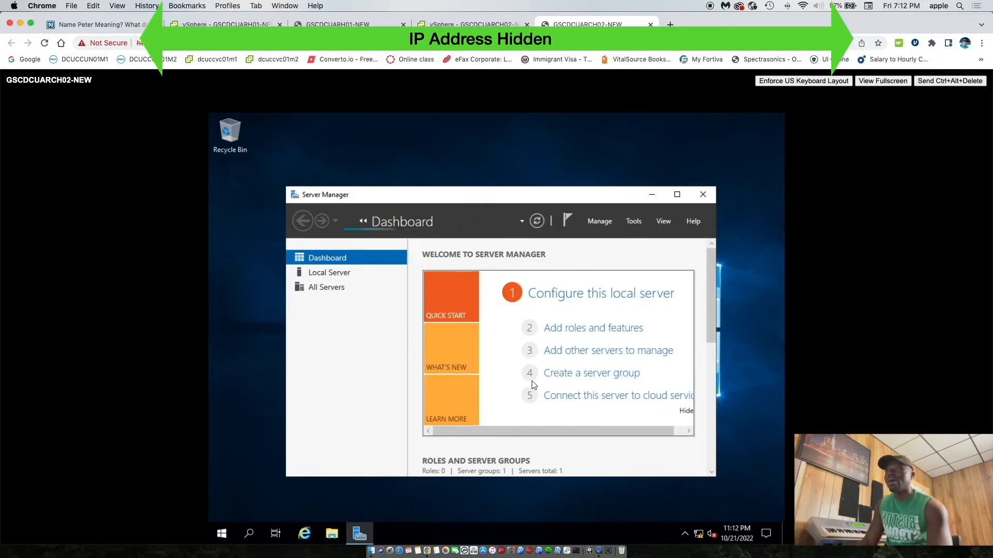
pyautogui.click(652, 197)
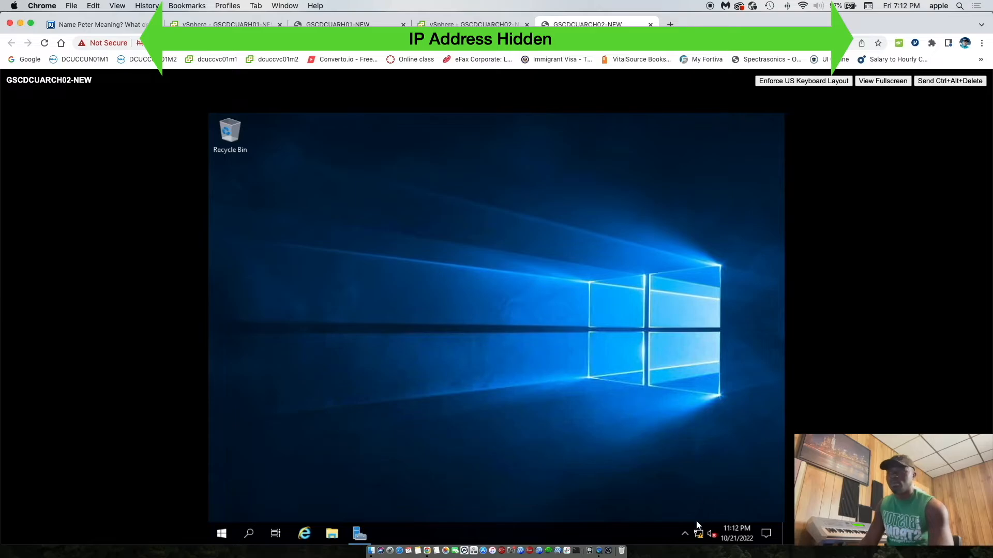
# Open the Network Connections adapter list from the Ethernet page of the Network & Internet settings
pyautogui.click(698, 533)
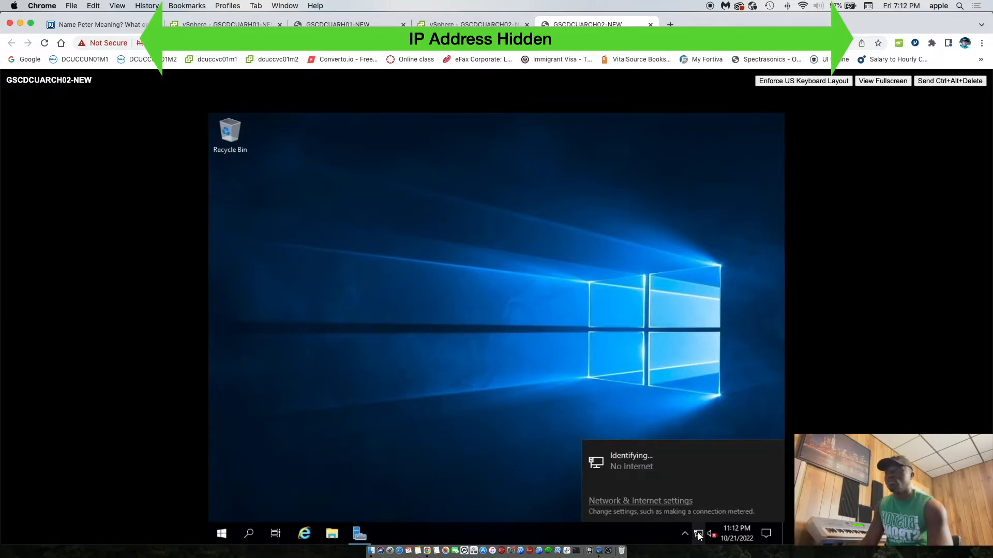
pyautogui.click(676, 511)
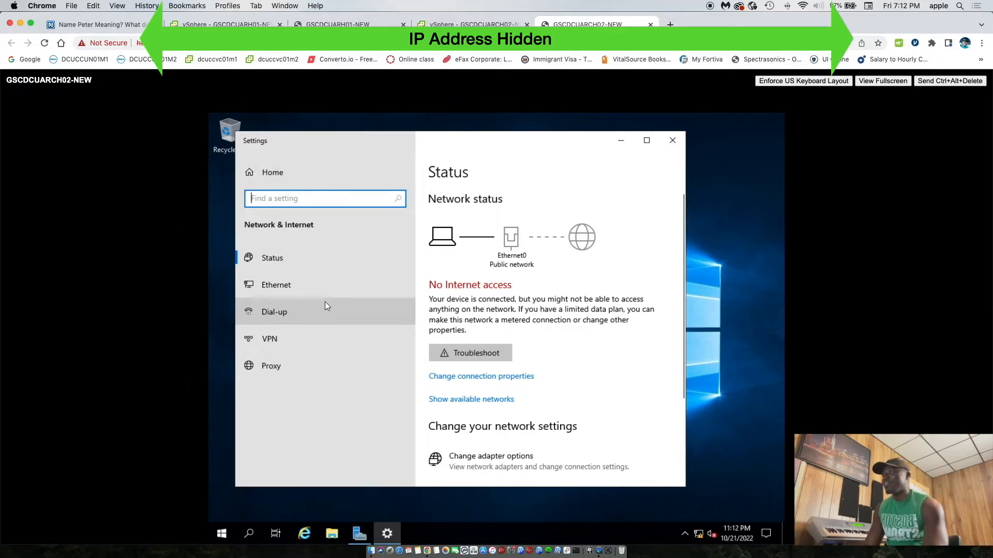
pyautogui.click(298, 287)
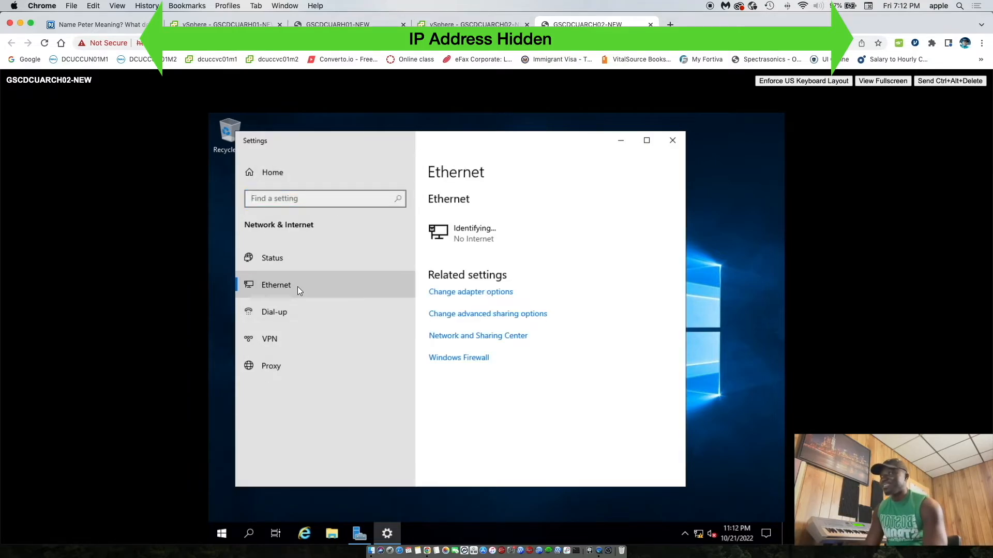
pyautogui.click(442, 293)
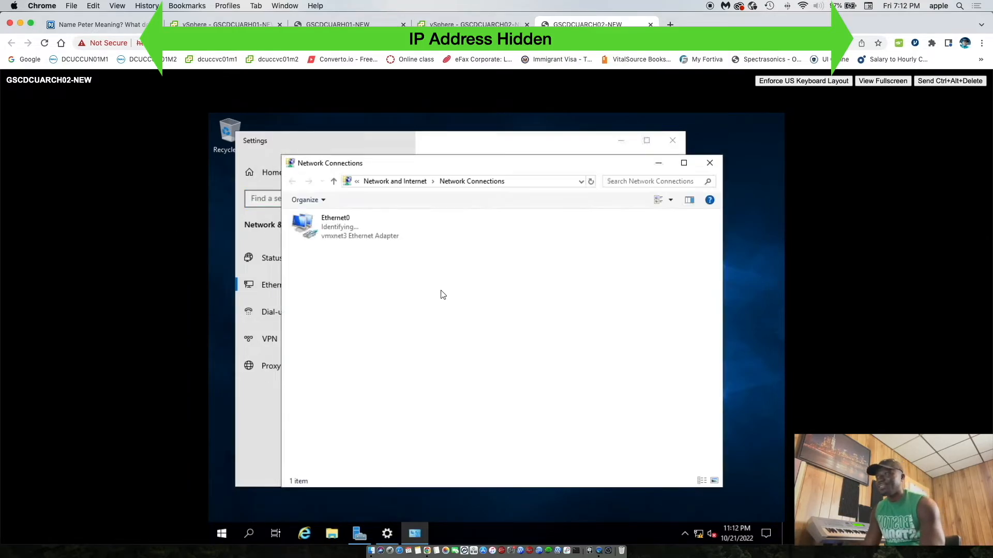
# Set Ethernet0's IPv4 properties to a static IP address starting with 10, apply the settings and close the adapter status
pyautogui.doubleClick(341, 225)
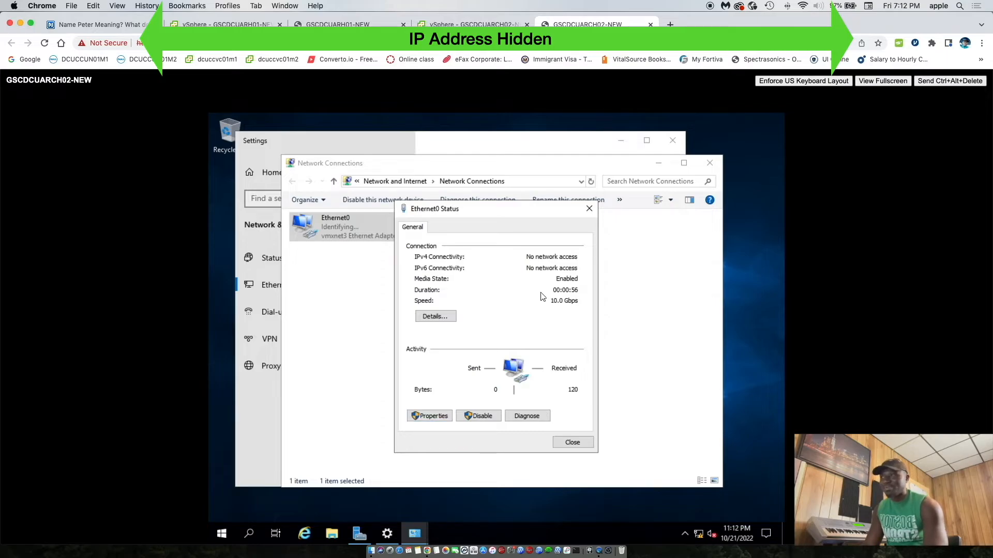
pyautogui.click(441, 417)
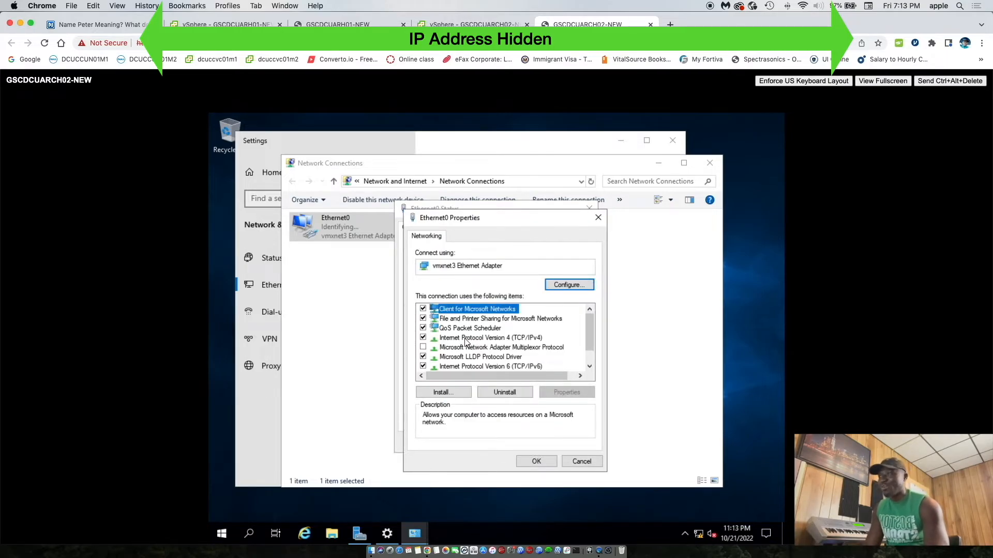
pyautogui.doubleClick(473, 339)
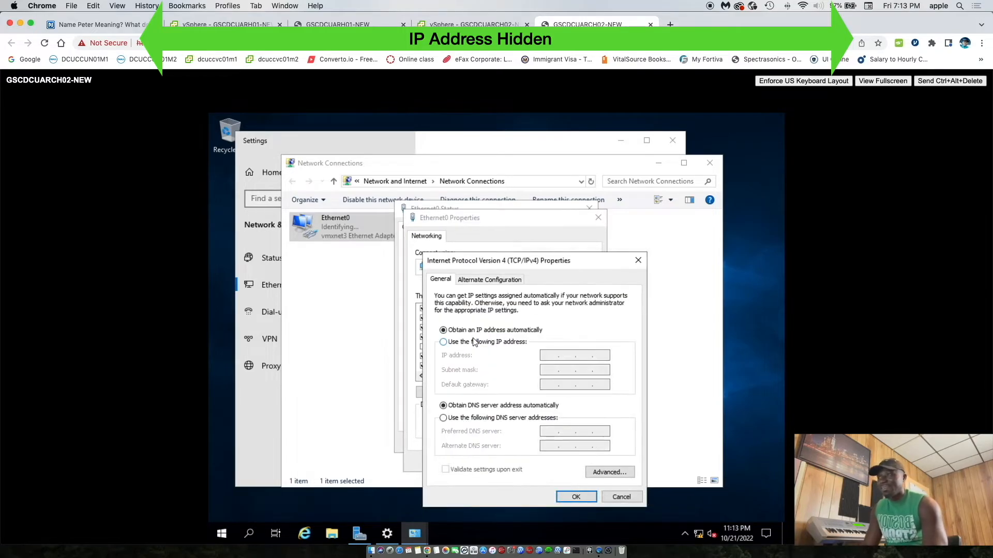
pyautogui.click(445, 342)
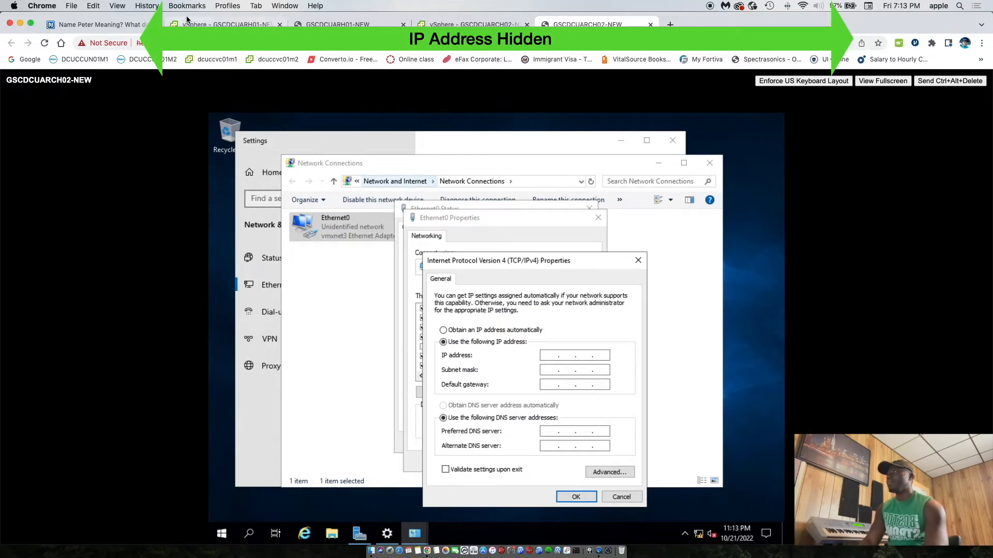
pyautogui.click(552, 356)
pyautogui.write('10')
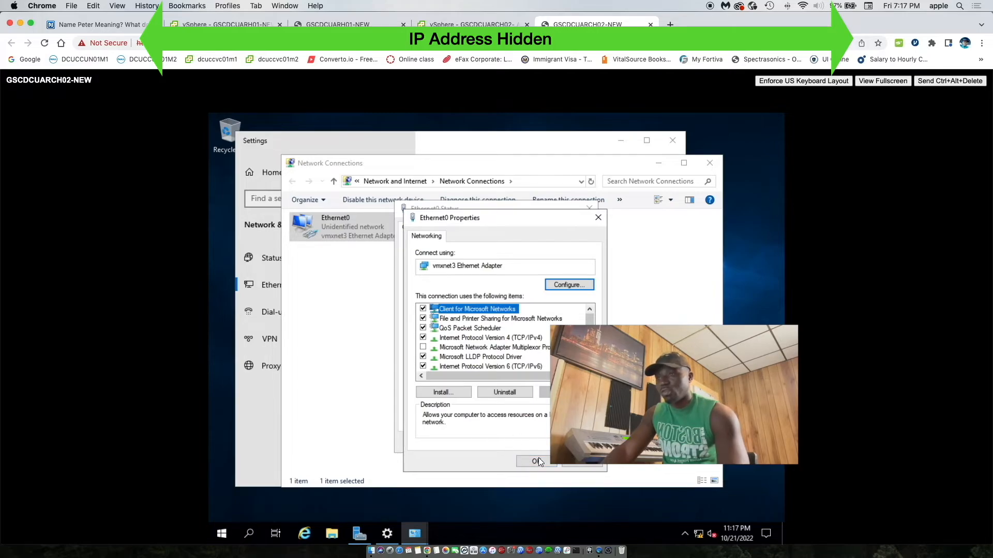
pyautogui.click(536, 461)
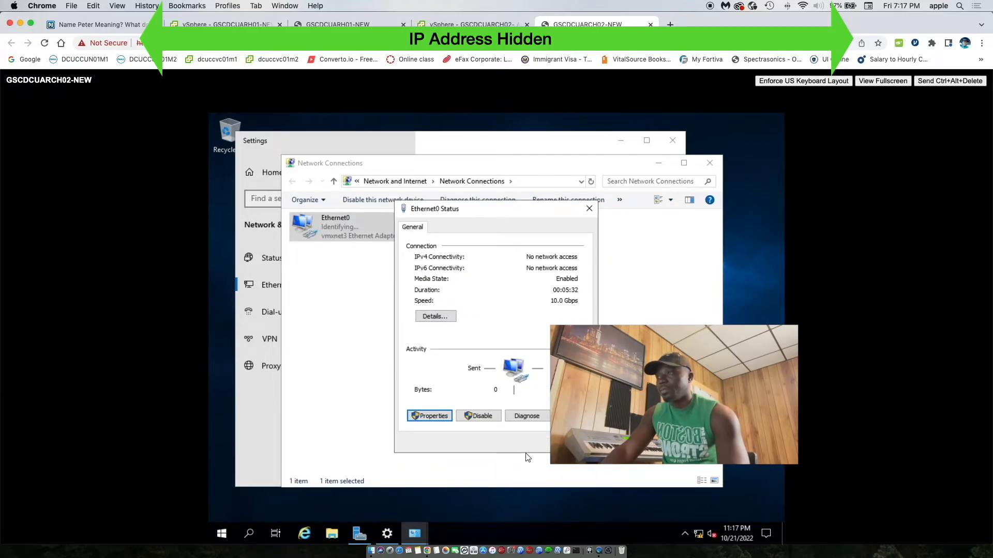
pyautogui.press('Escape')
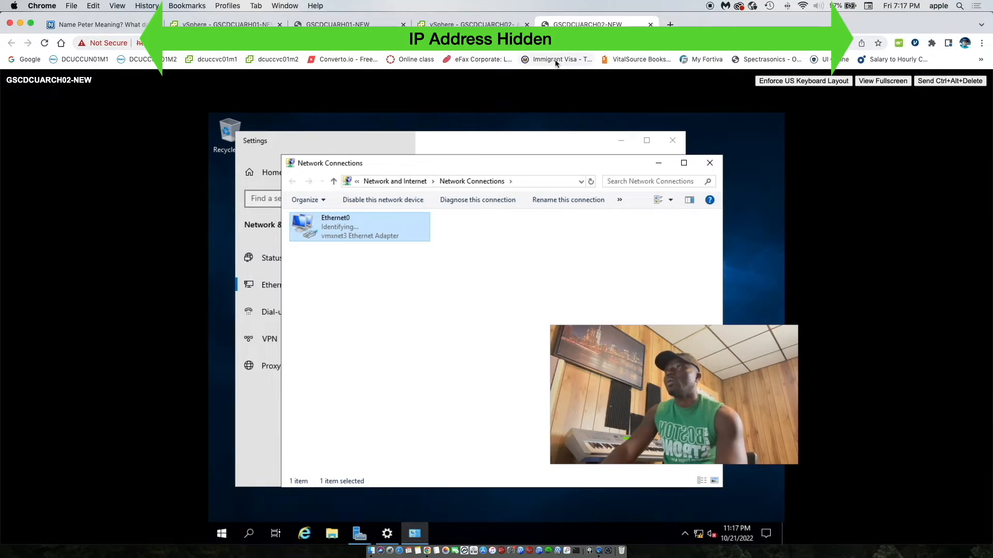
# Review the static IPv4 settings on GSCDCUARH01-NEW and close its IPv4 and Ethernet0 properties without changes
pyautogui.click(364, 24)
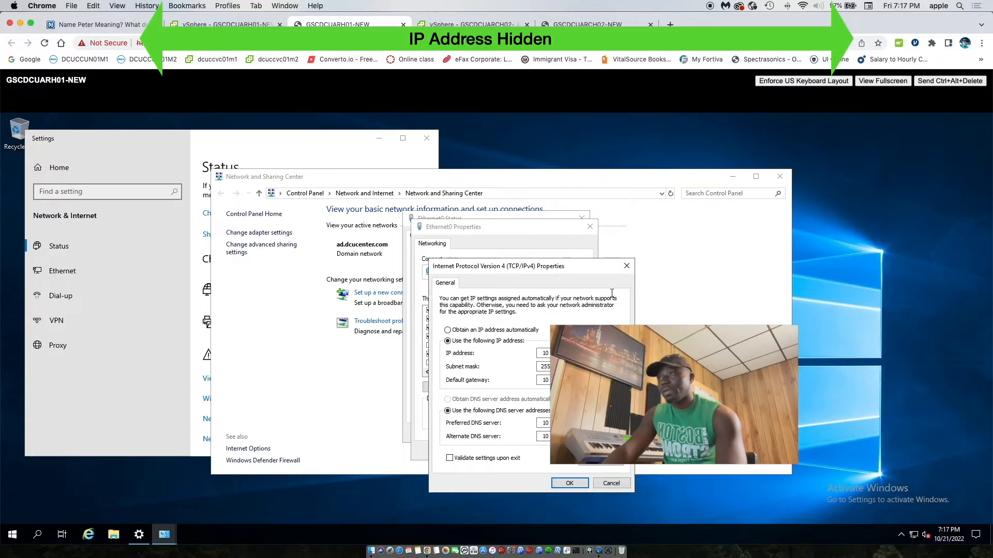
pyautogui.click(610, 484)
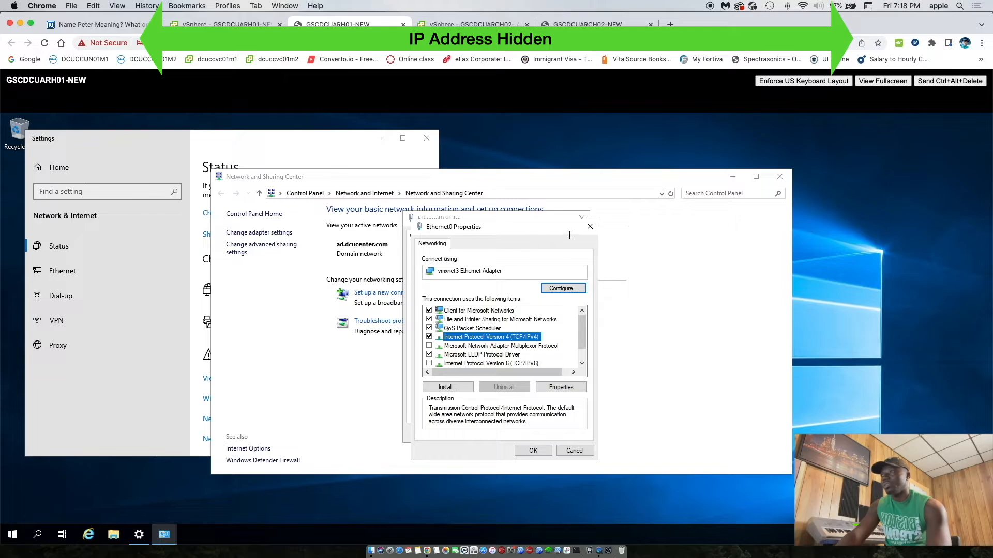
pyautogui.click(590, 228)
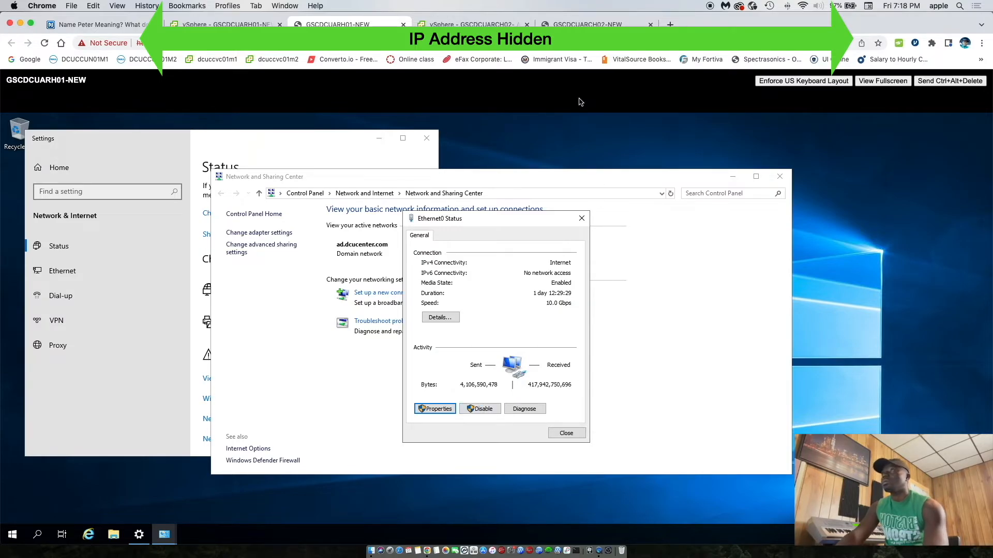
# Return to the GSCDCUARCH02-NEW console and open the Ethernet0 adapter's properties from its status
pyautogui.click(584, 24)
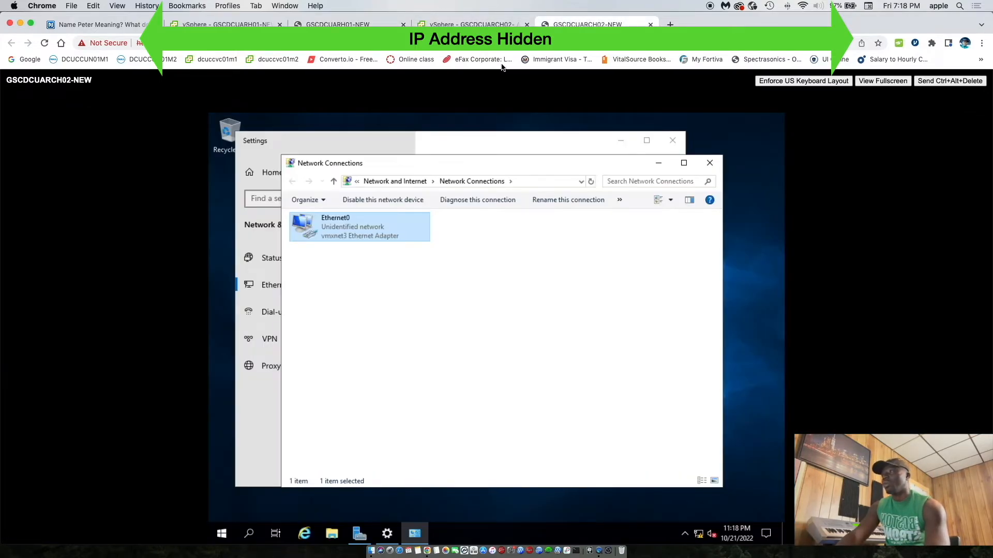
pyautogui.doubleClick(395, 232)
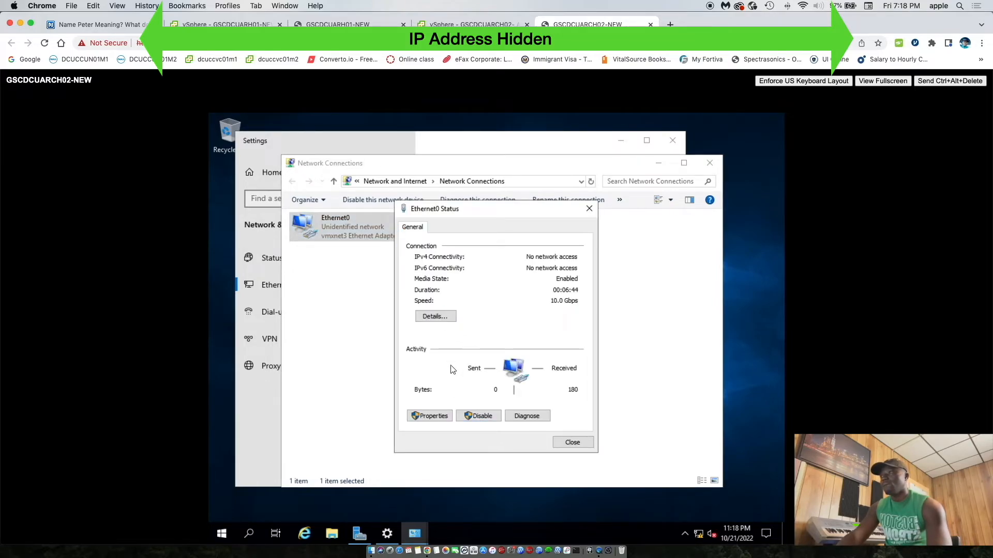
pyautogui.click(433, 416)
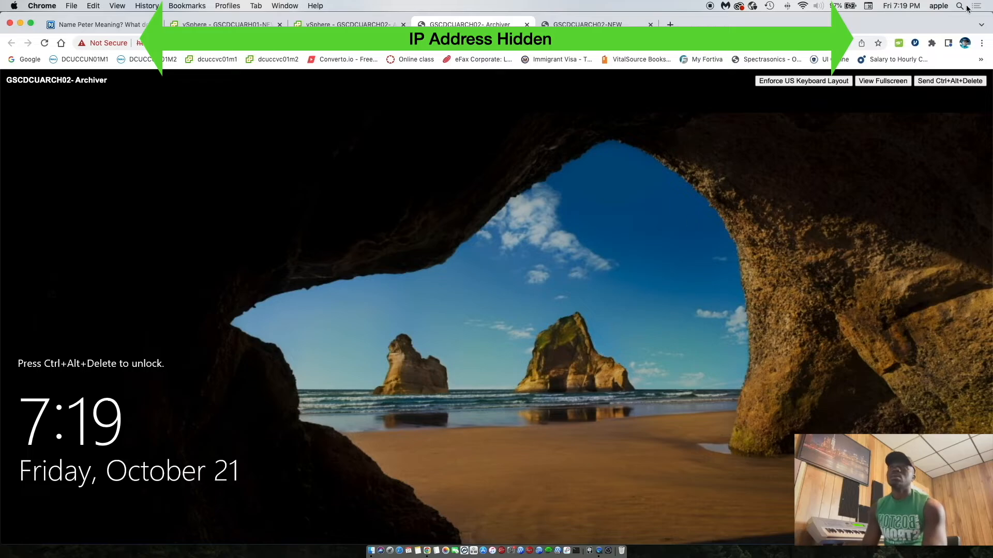
# Unlock the GSCDCUARCH02- Archiver console and sign in as Administrator with the account password
pyautogui.click(935, 82)
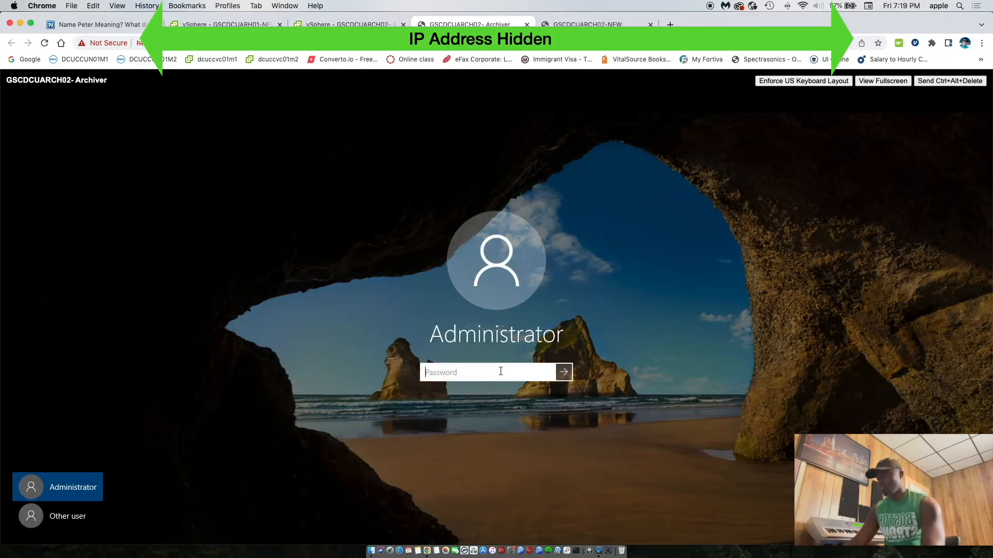
pyautogui.write('•••••••••')
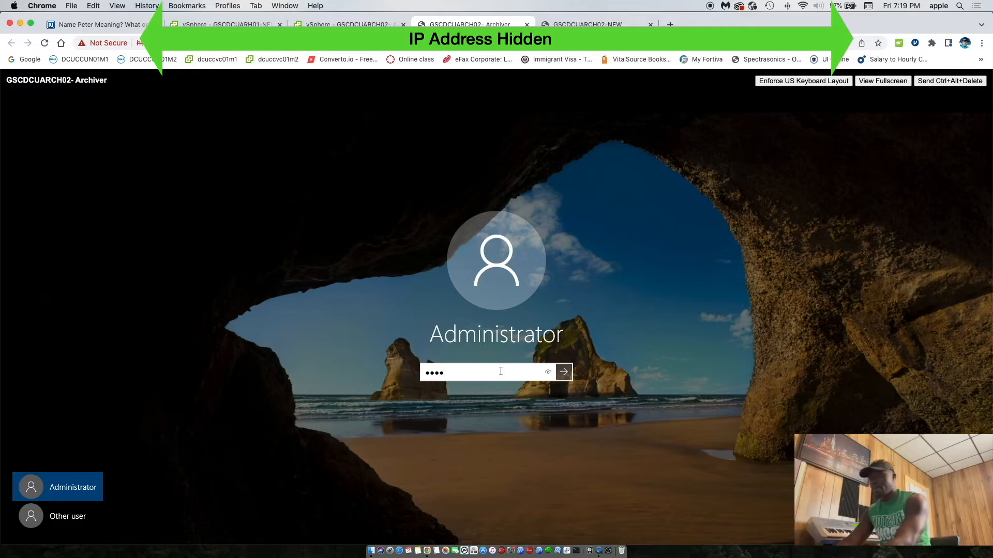
pyautogui.press('Return')
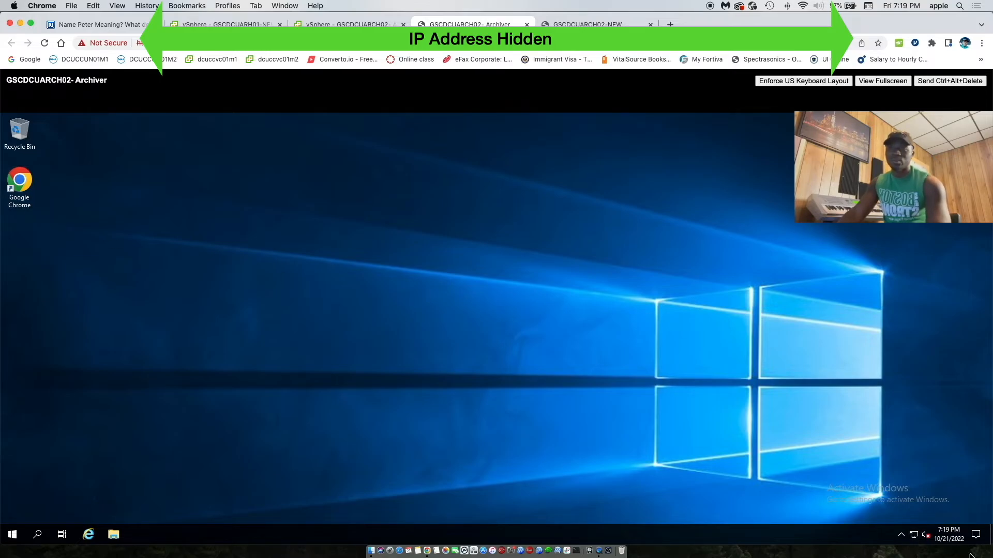
# On GSCDCUARCH02- Archiver, open the Network & Internet settings and show the adapter list from the Ethernet page
pyautogui.click(915, 533)
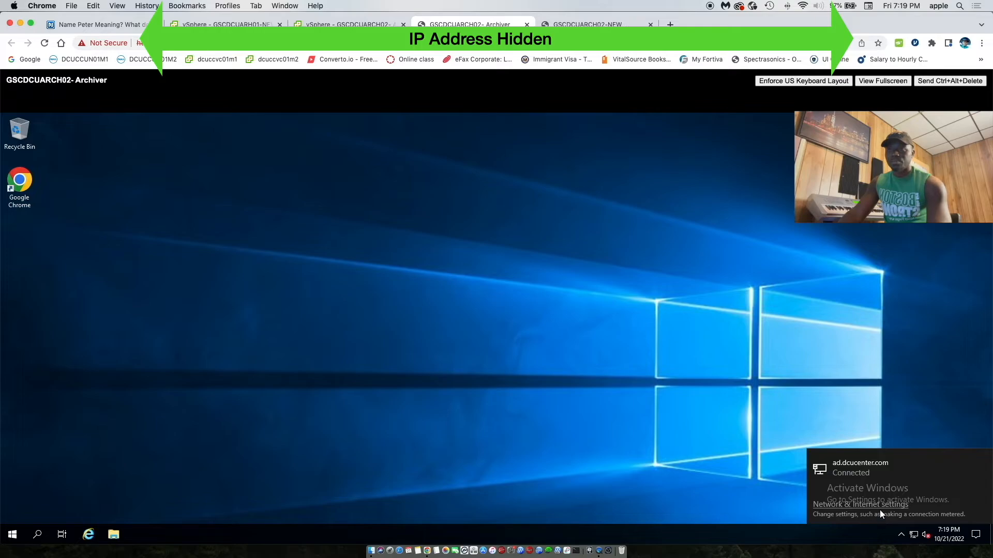
pyautogui.click(714, 439)
pyautogui.rightClick(915, 536)
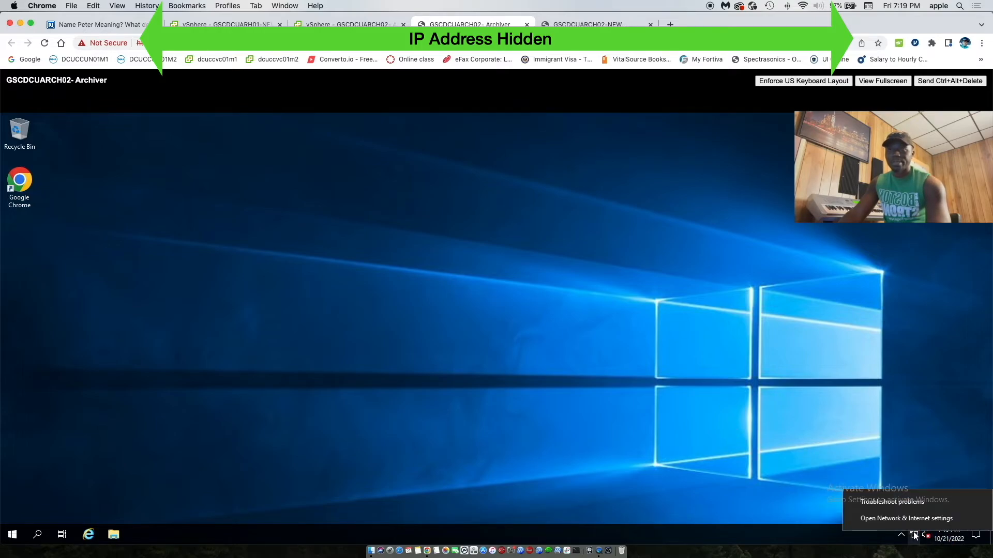
pyautogui.click(903, 518)
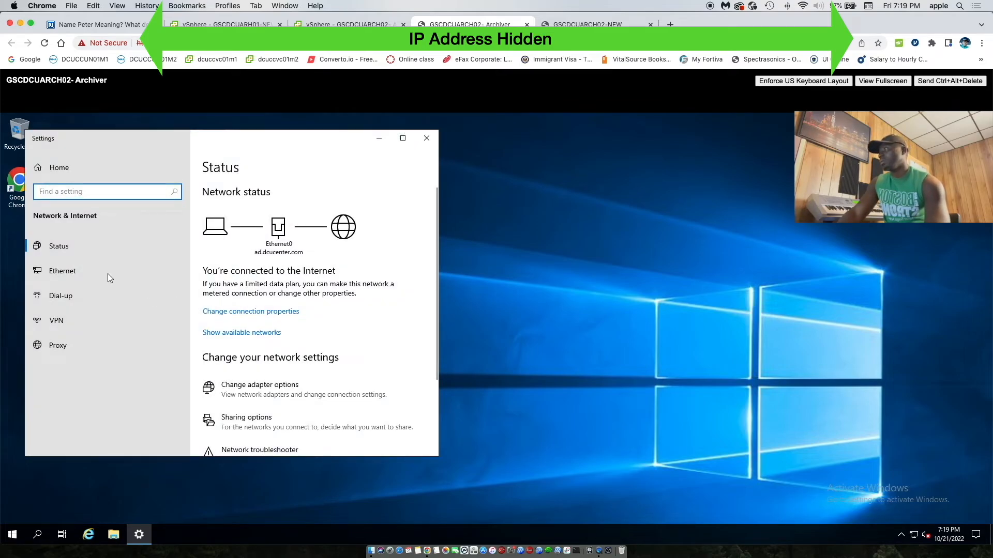
pyautogui.click(277, 223)
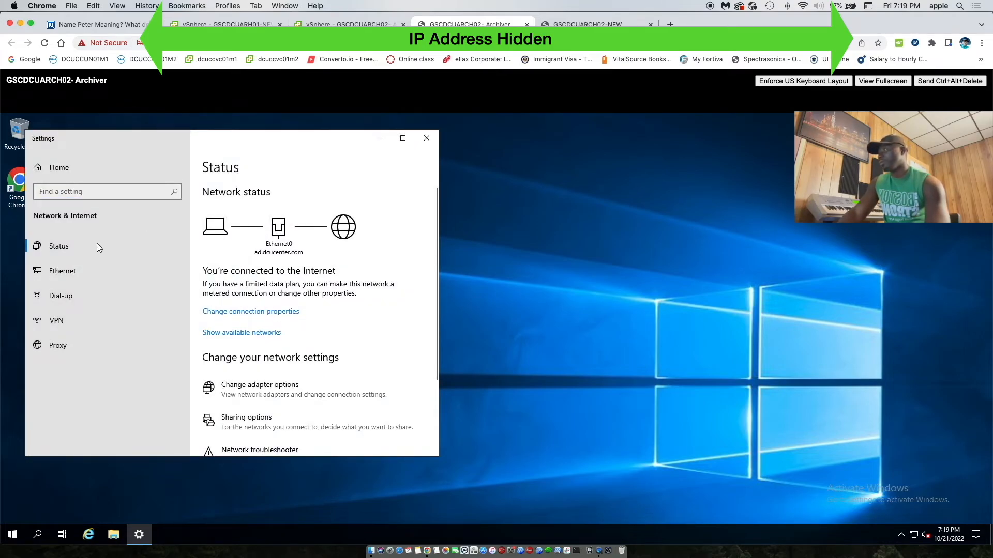
pyautogui.click(75, 270)
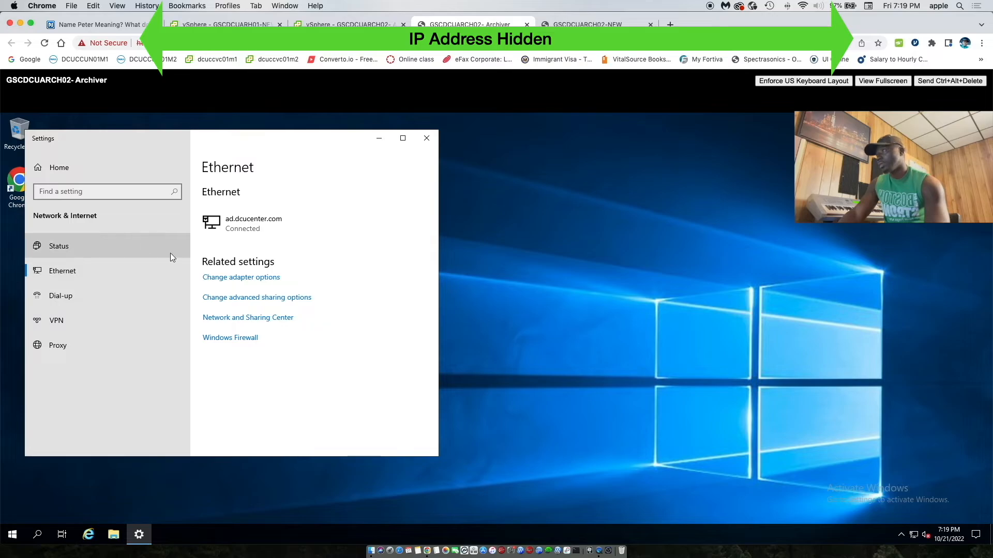
pyautogui.click(264, 279)
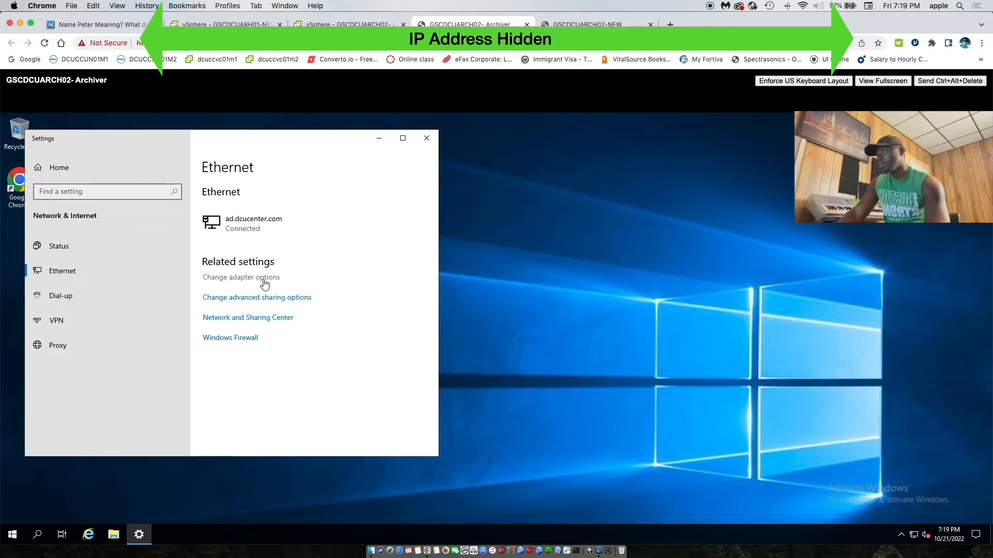
# Open the IPv4 properties of the archiver's Ethernet0 adapter to check its IP address and DNS settings
pyautogui.click(273, 246)
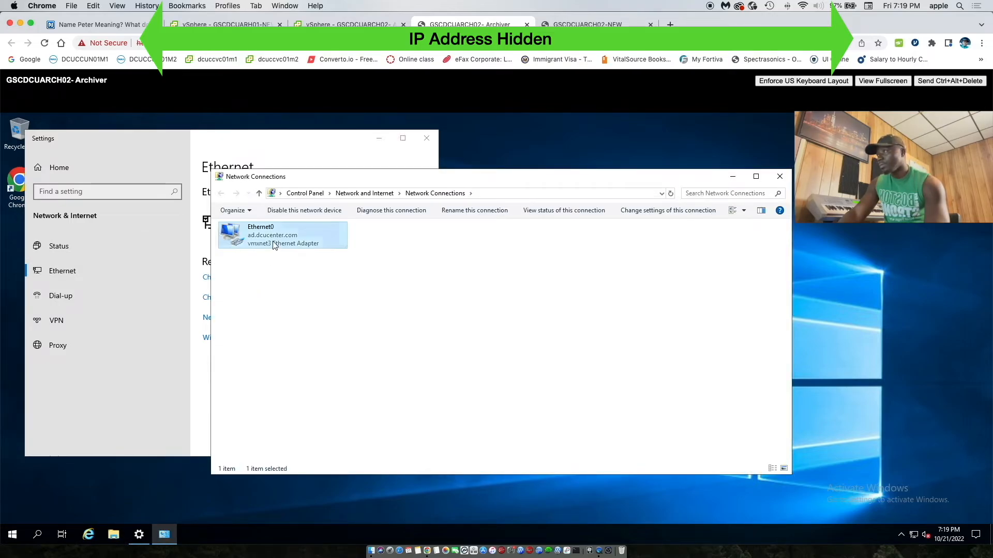
pyautogui.doubleClick(273, 246)
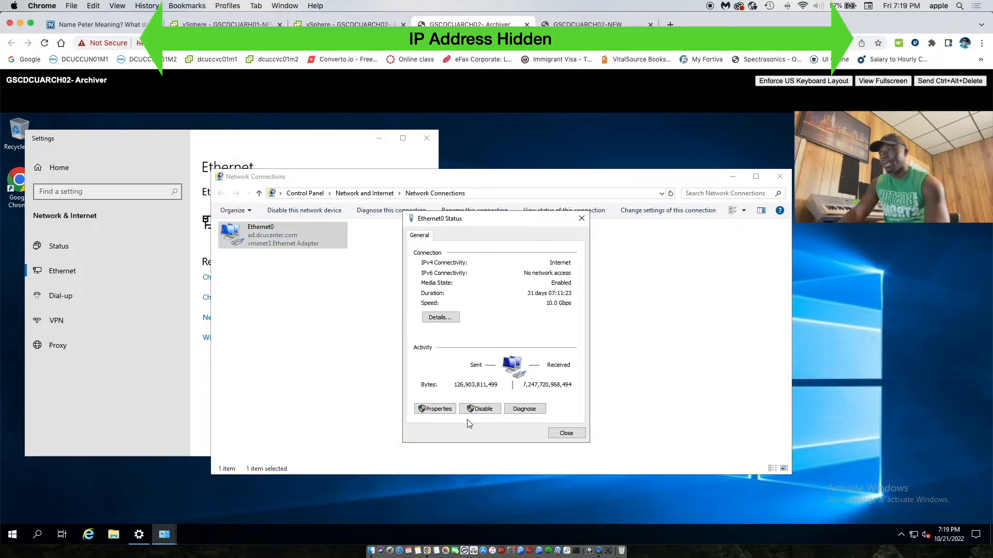
pyautogui.click(440, 411)
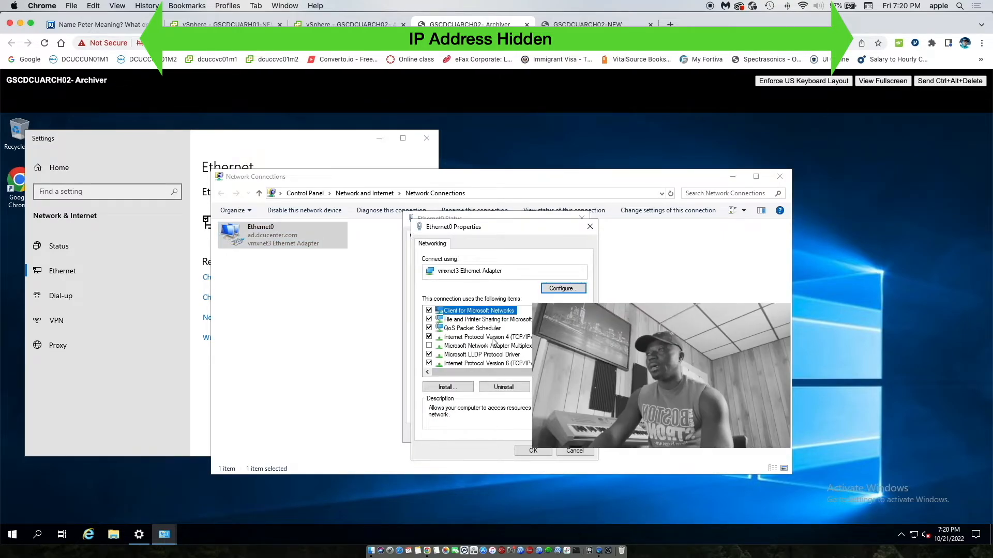
pyautogui.doubleClick(492, 337)
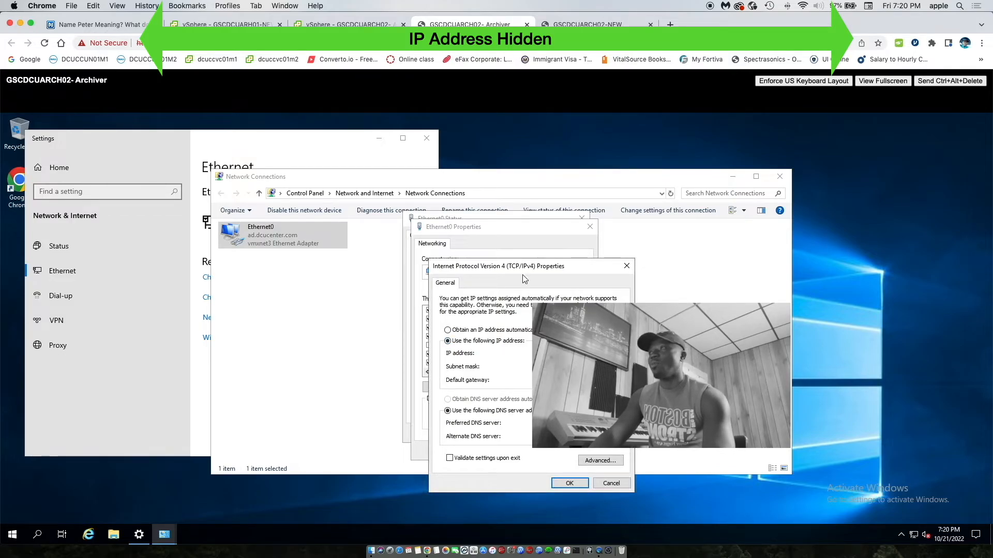
# Compare the IPv4 properties on the GSCDCUARCH02-NEW console with those on the GSCDCUARCH02- Archiver console
pyautogui.click(595, 24)
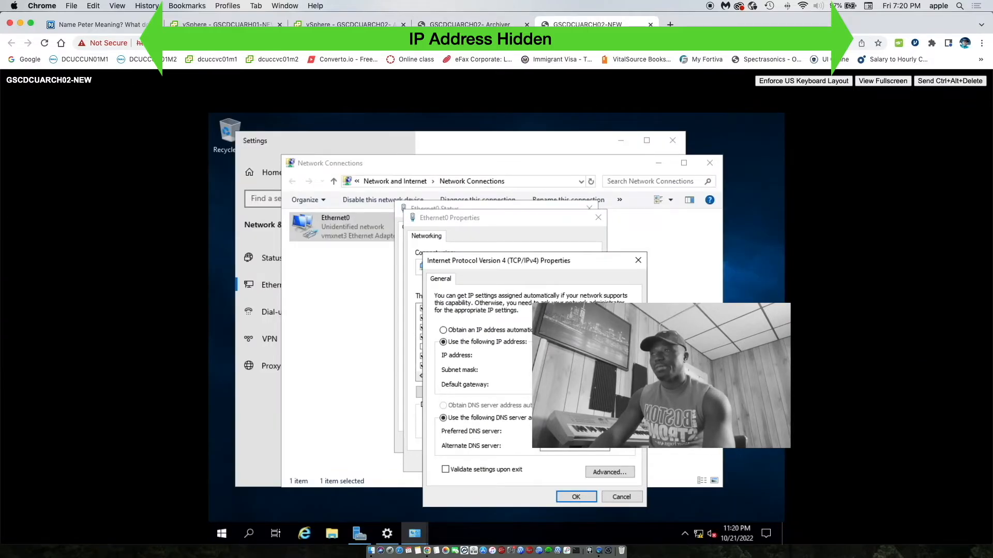
pyautogui.click(470, 24)
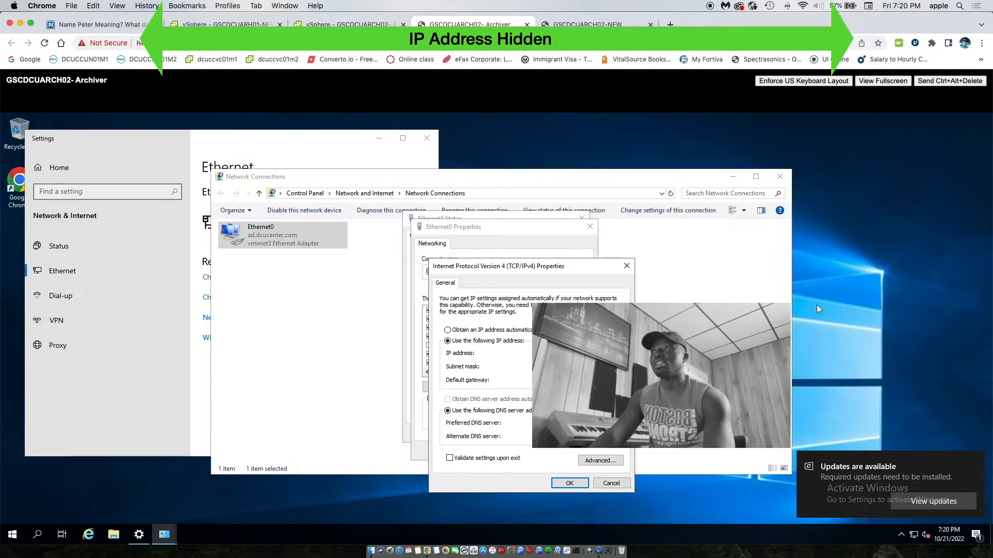
pyautogui.click(556, 24)
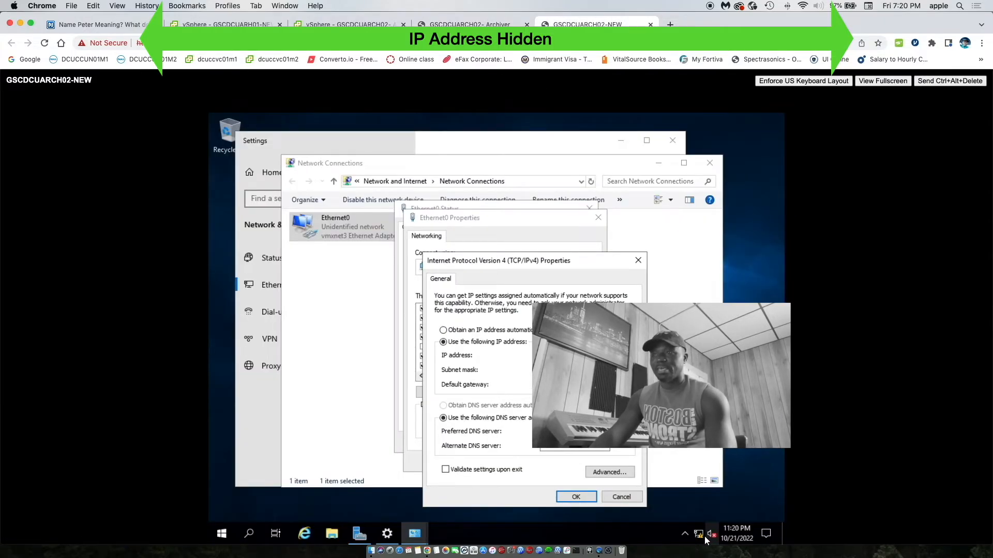
pyautogui.click(493, 24)
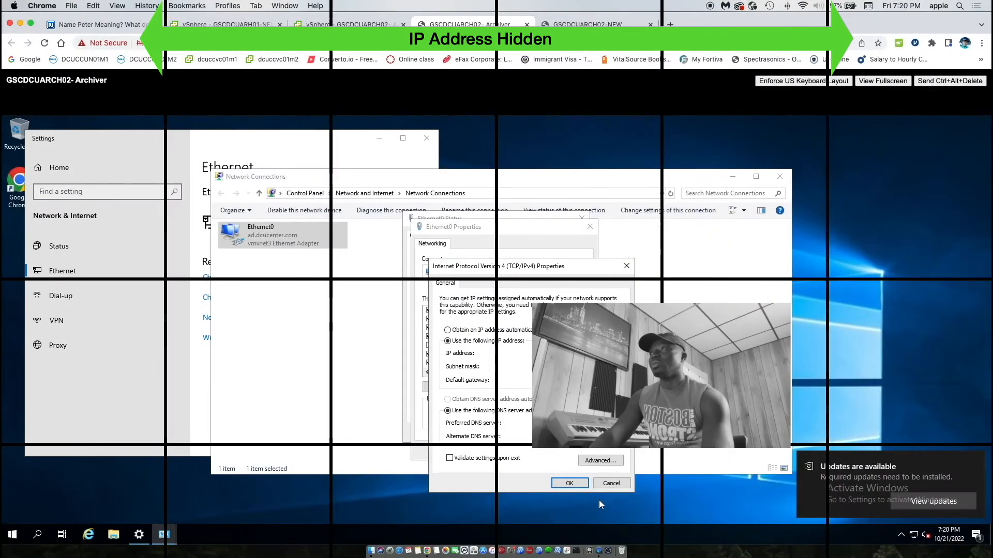
# On GSCDCUARCH02- Archiver, dismiss the adapter property dialogs without changes, disable the Ethernet0 adapter and close Network Connections
pyautogui.click(611, 485)
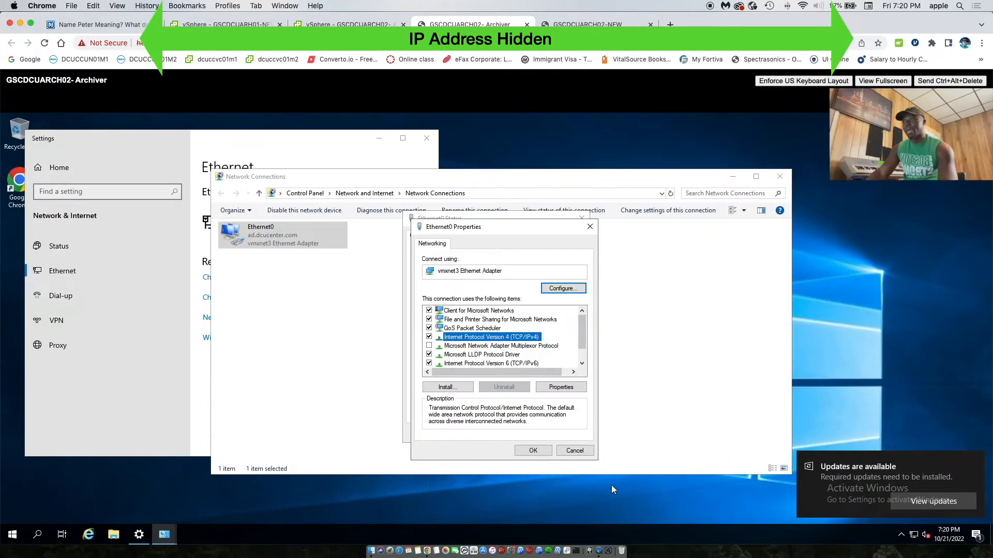
pyautogui.click(577, 451)
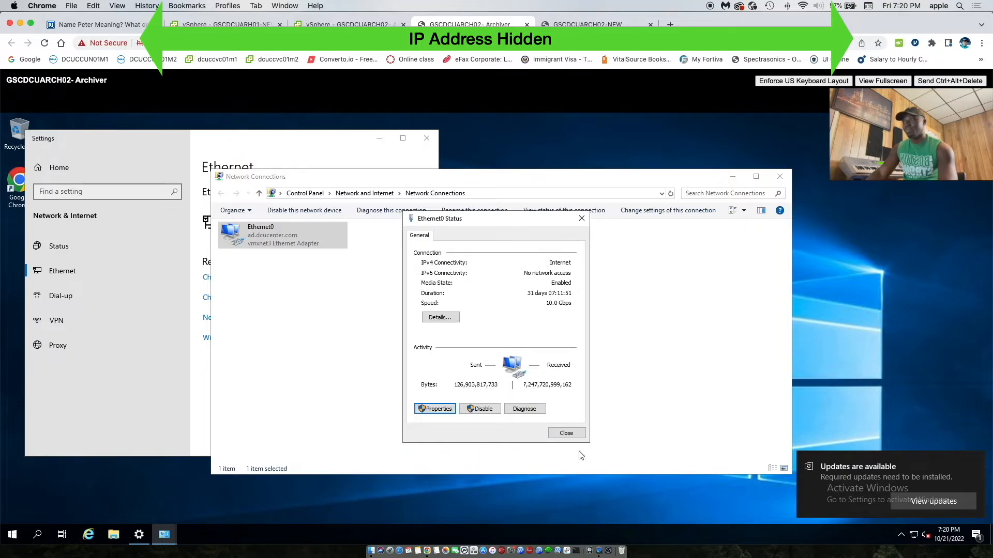
pyautogui.click(483, 409)
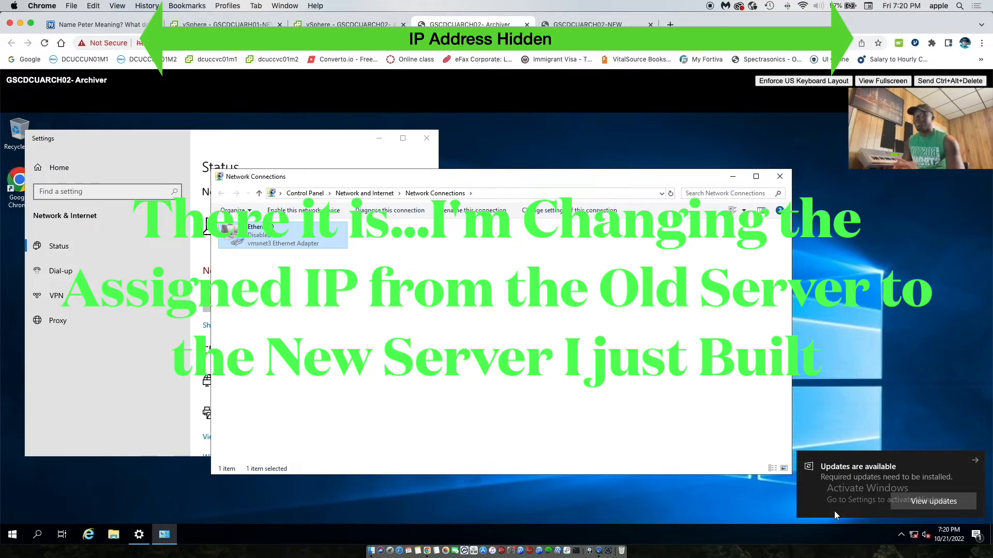
pyautogui.click(780, 178)
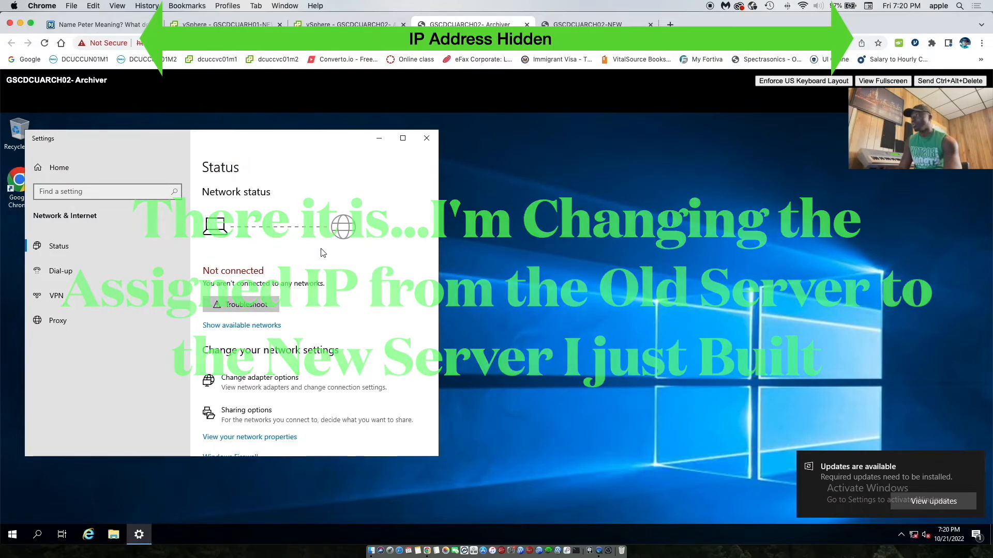
pyautogui.scroll(2, 223, 277)
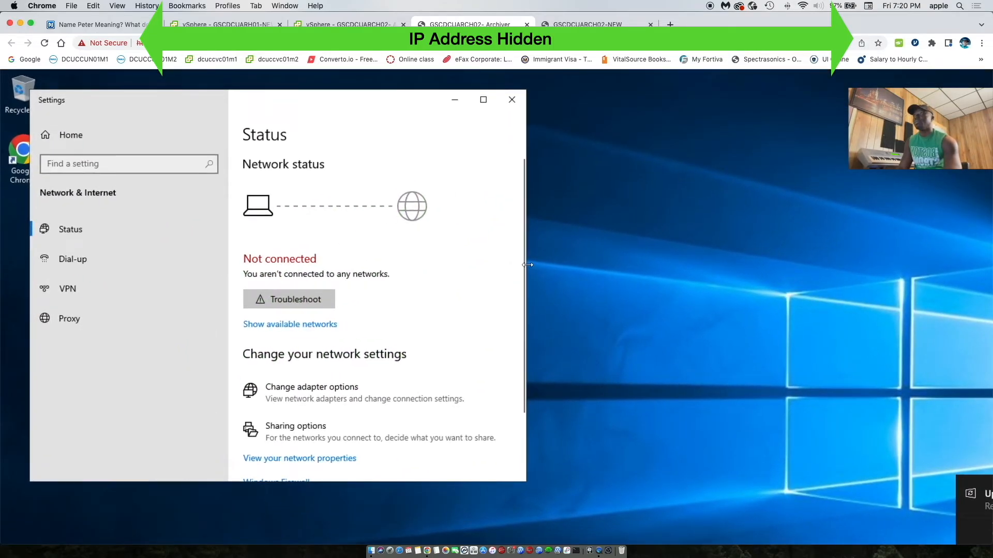
pyautogui.scroll(-2, 574, 266)
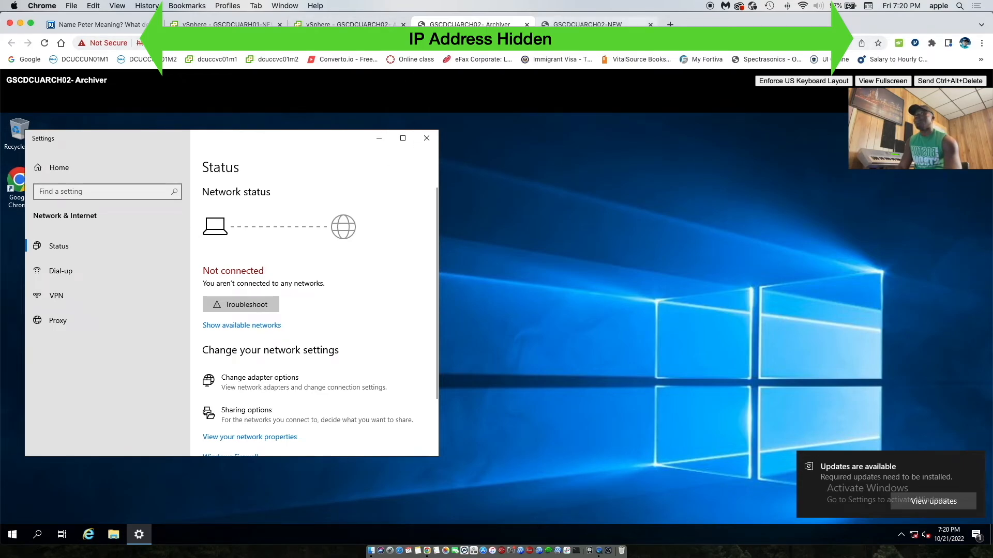
# Power off the GSCDCUARCH02- Archiver virtual machine in vSphere and confirm the power-off
pyautogui.click(352, 24)
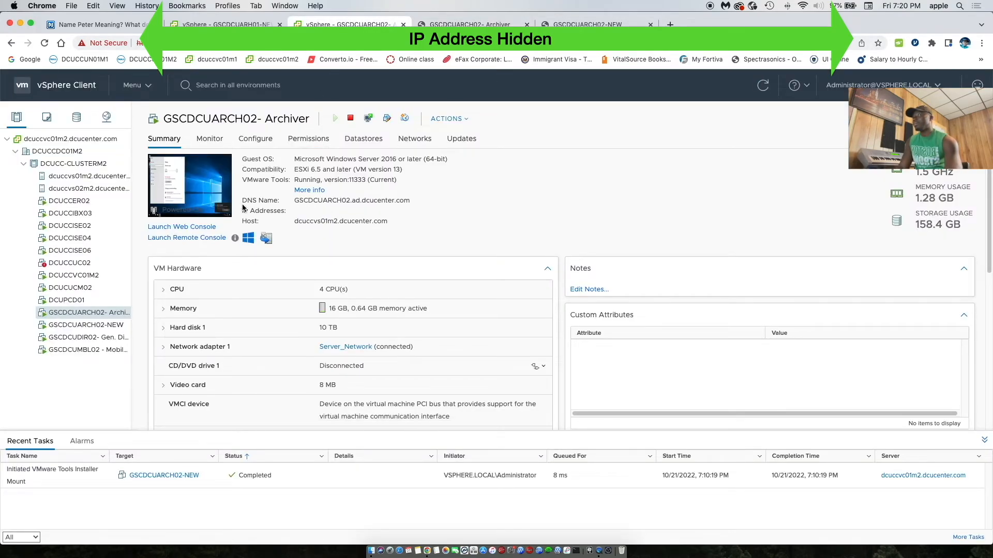
pyautogui.click(447, 118)
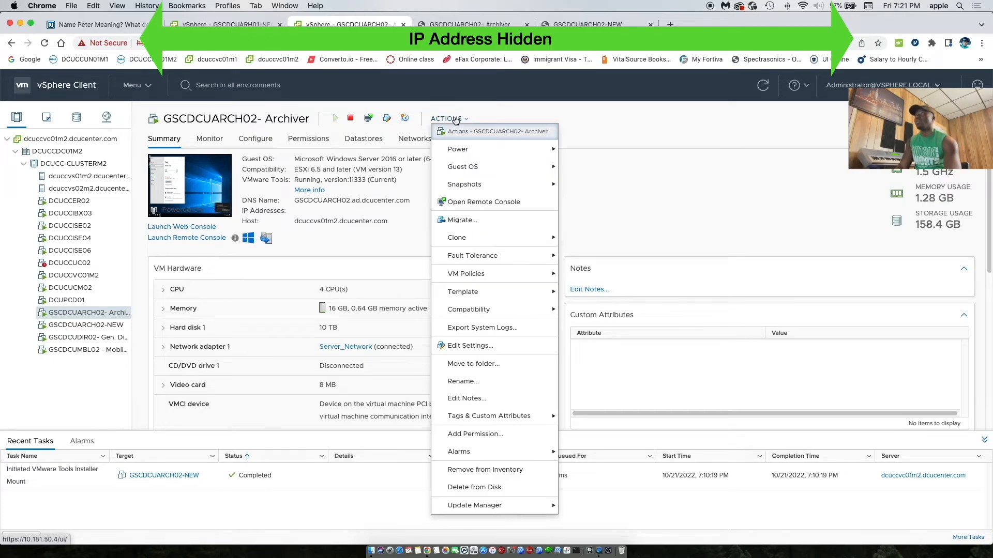
pyautogui.moveTo(523, 155)
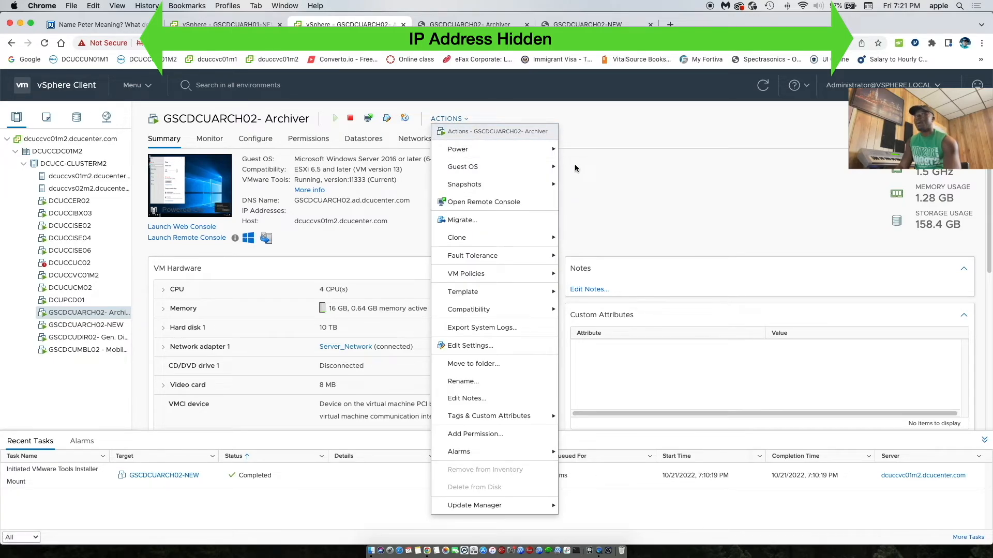
pyautogui.click(584, 169)
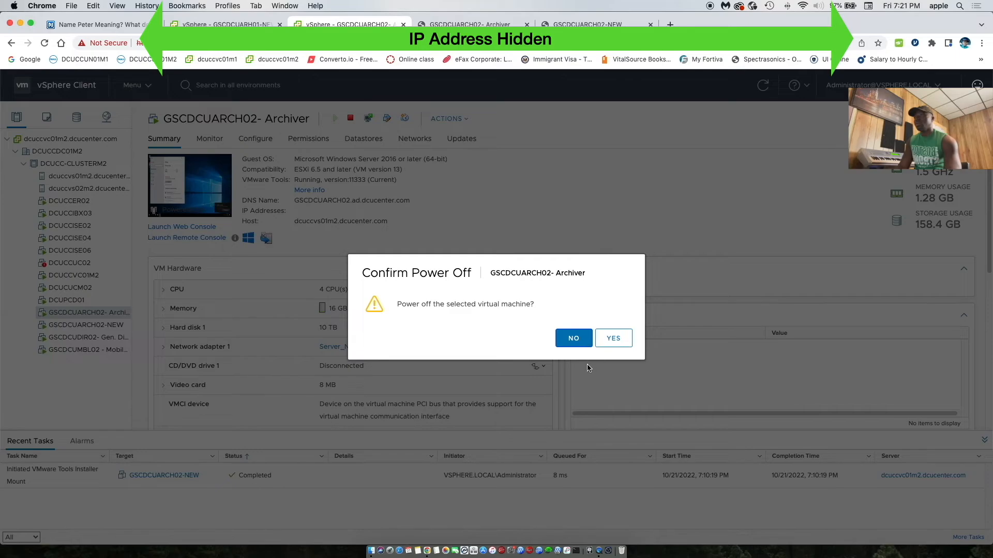
pyautogui.click(610, 337)
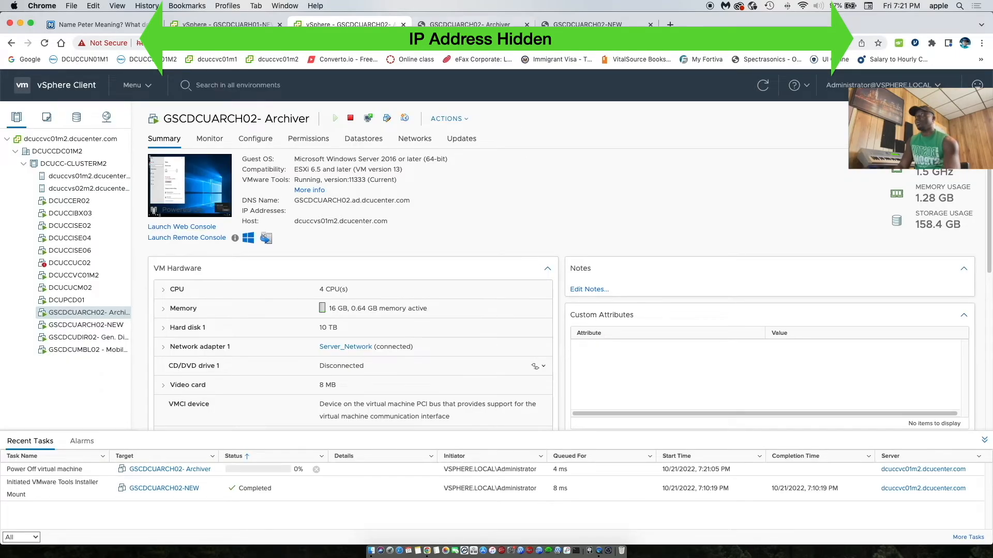
# Check the GSCDCUARCH02- Archiver console for the shutdown and close that console
pyautogui.click(475, 24)
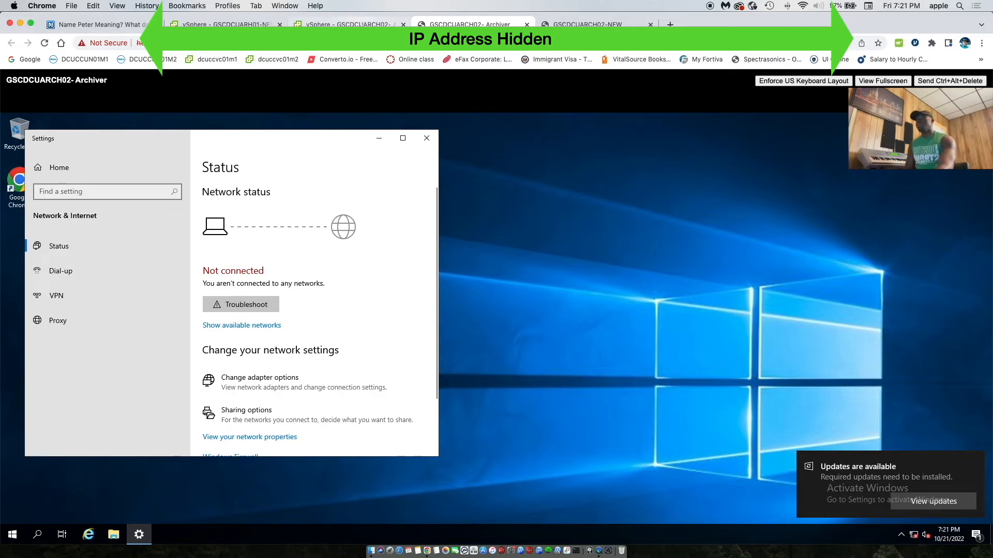
pyautogui.click(341, 24)
pyautogui.click(471, 26)
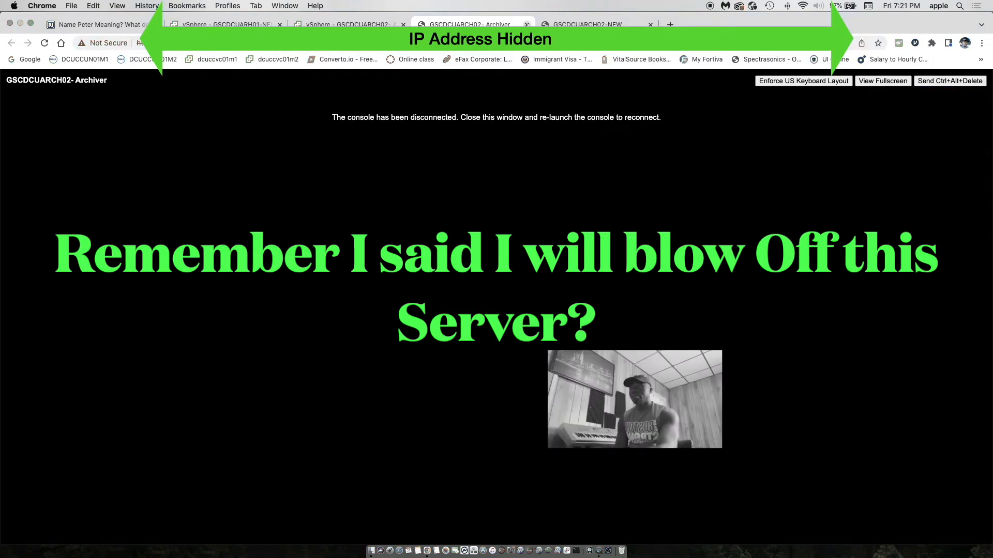
pyautogui.click(526, 25)
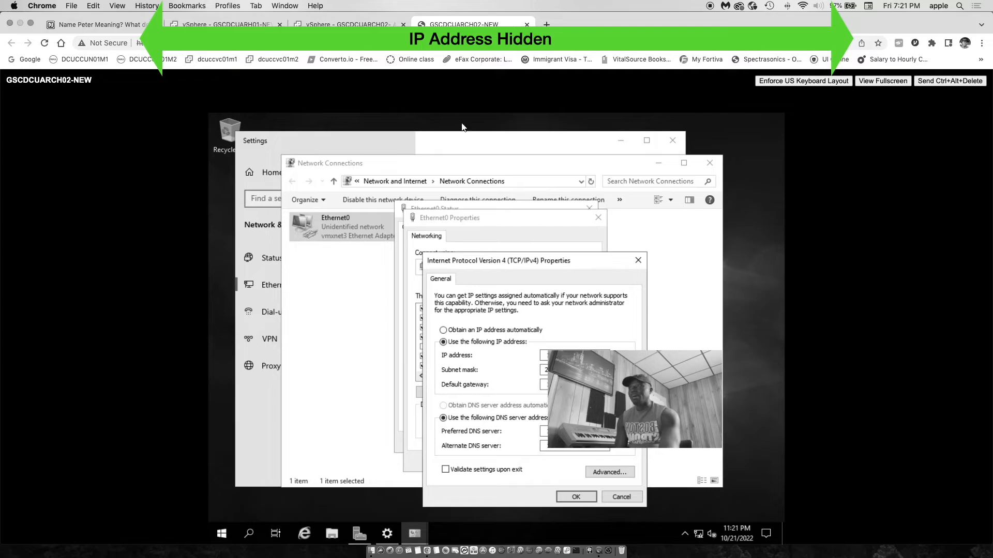
# Apply the IPv4 settings to Ethernet0 on GSCDCUARCH02-NEW and close the adapter status and Network Connections windows
pyautogui.click(574, 497)
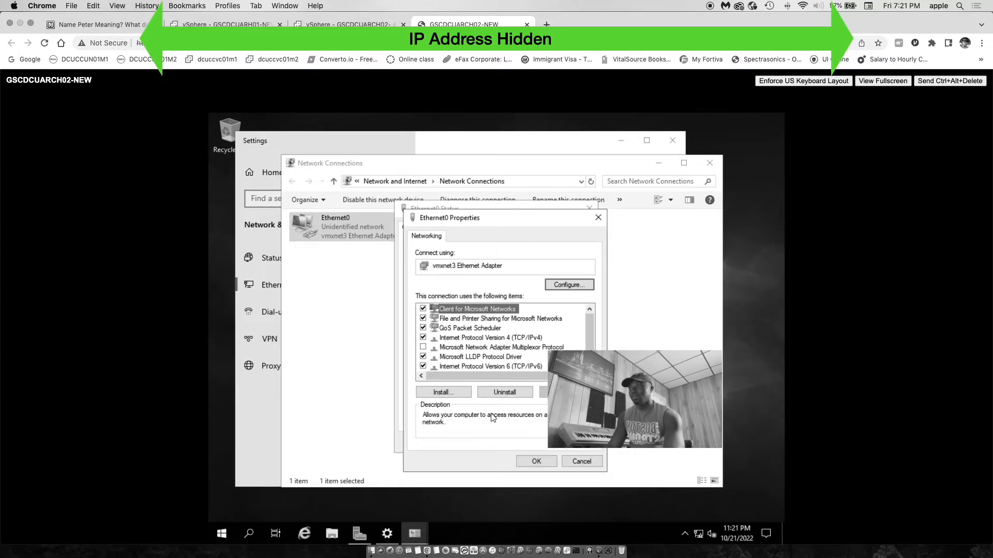
pyautogui.click(537, 460)
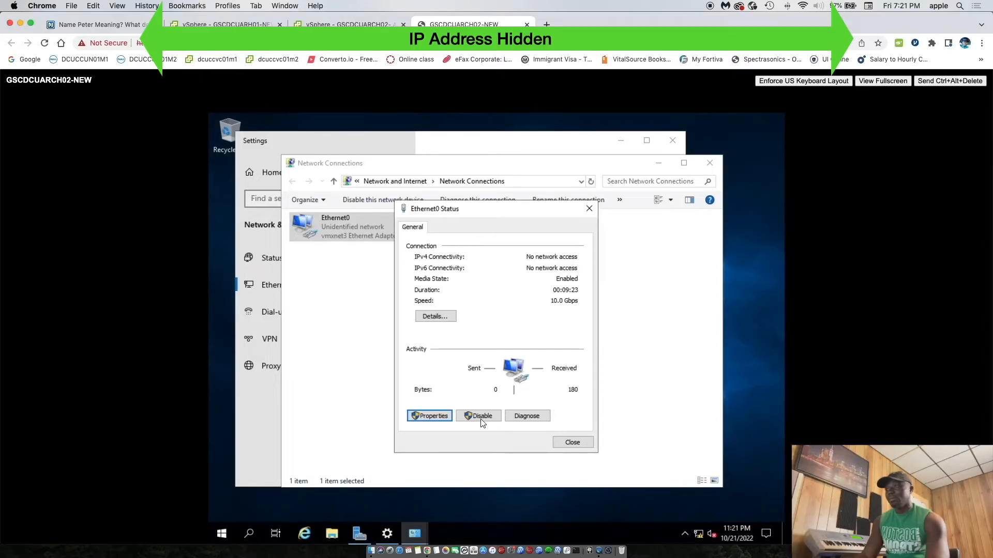
pyautogui.click(583, 444)
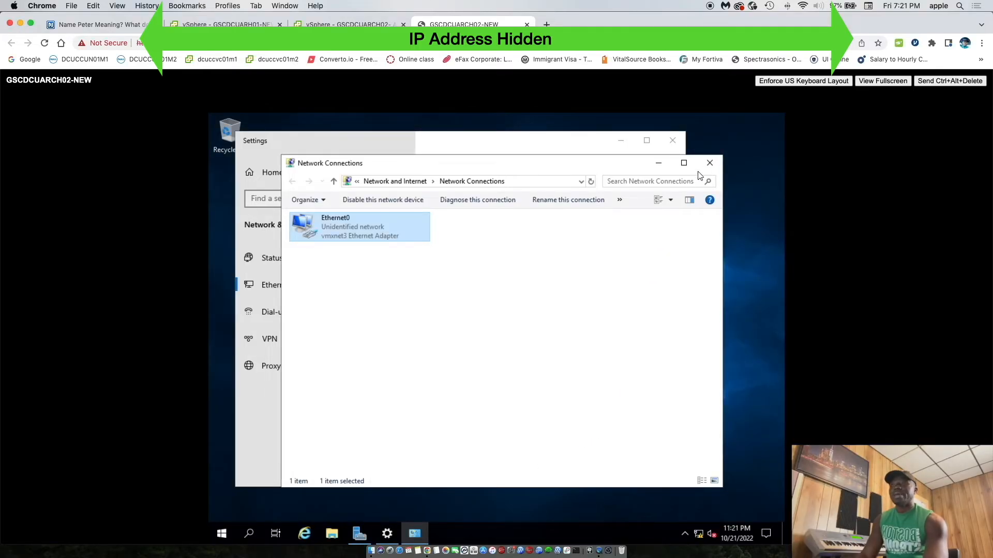
pyautogui.click(710, 163)
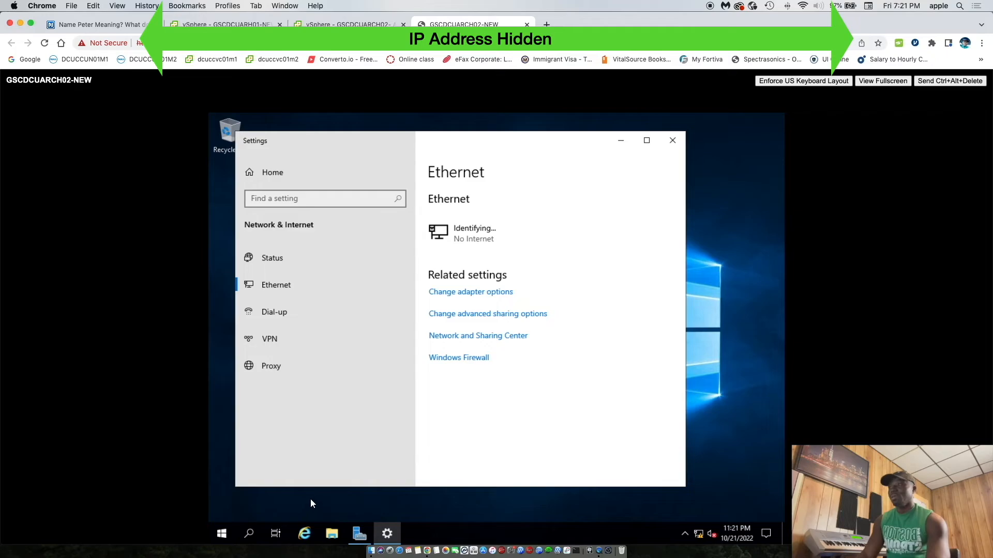
# Restart the GSCDCUARCH02-NEW server from within Windows
pyautogui.click(221, 533)
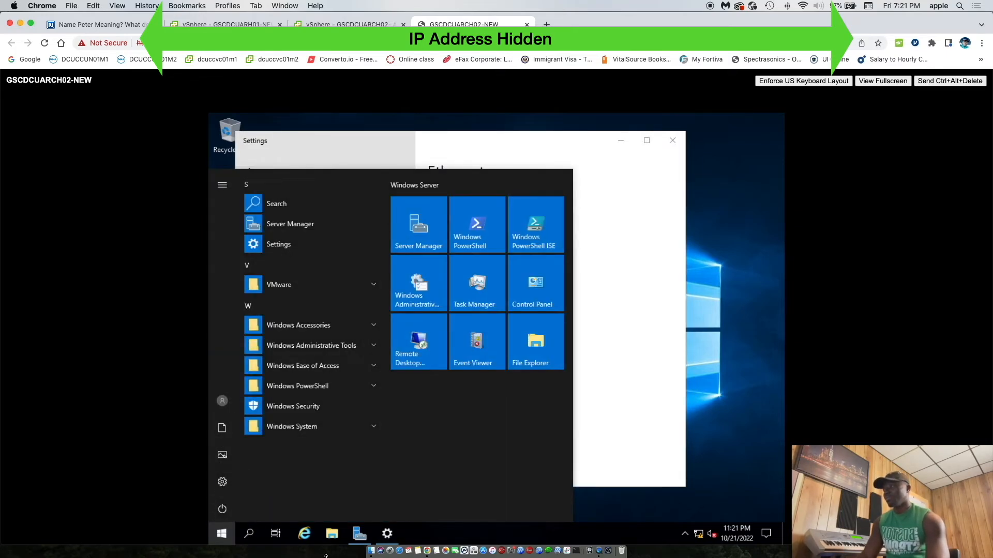
pyautogui.click(223, 508)
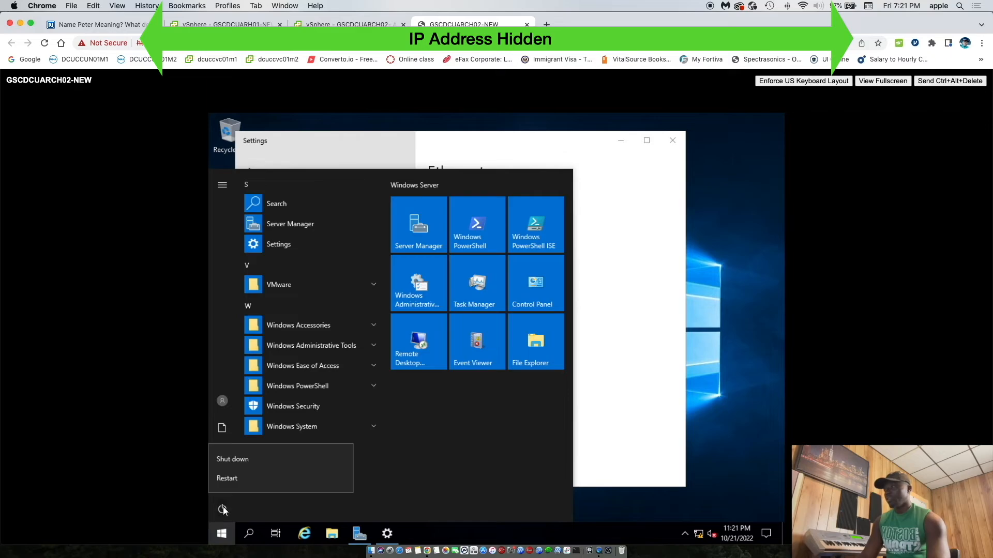
pyautogui.click(235, 478)
pyautogui.click(376, 475)
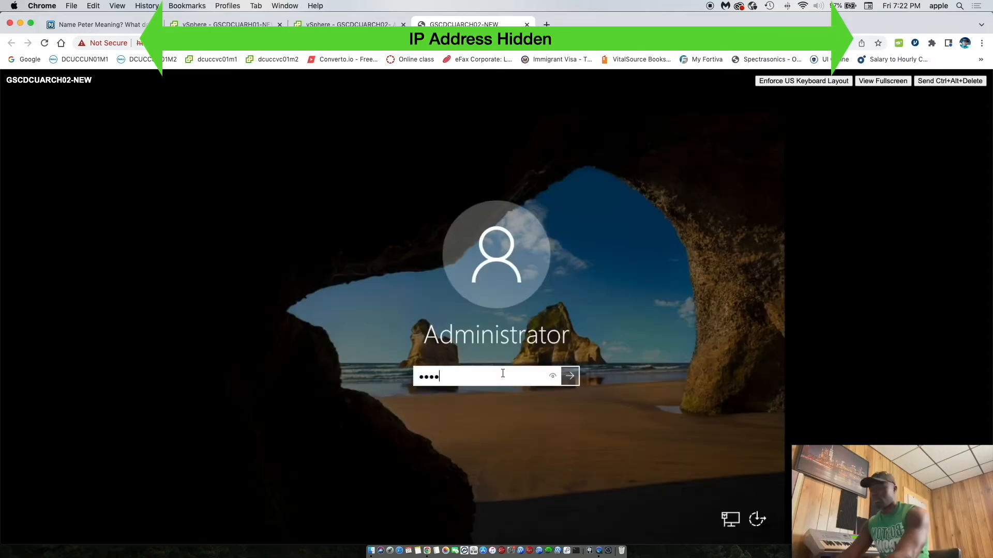
# Sign in to GSCDCUARCH02-NEW as Administrator with the account password and allow the server to be discoverable on the network
pyautogui.write('••••••')
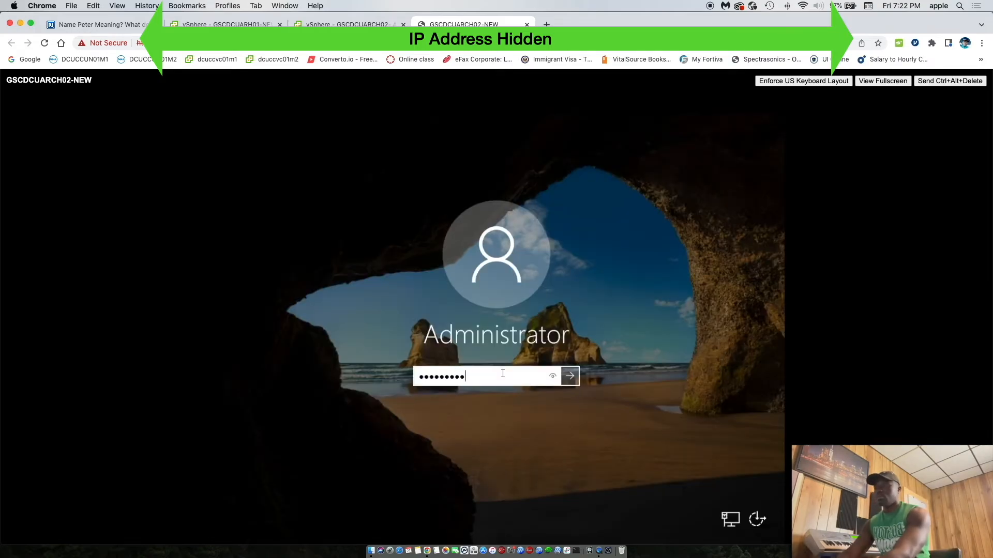
pyautogui.press('Return')
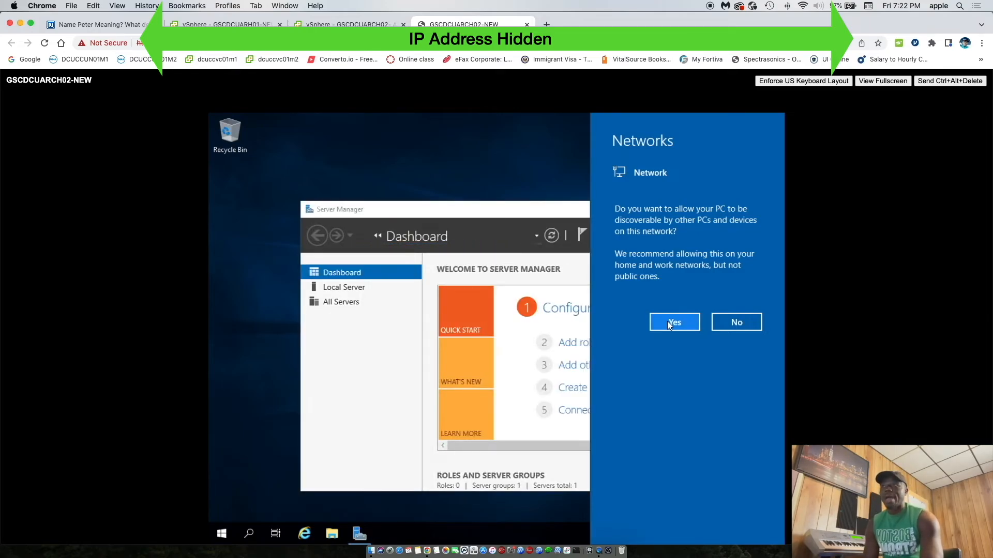
pyautogui.click(667, 323)
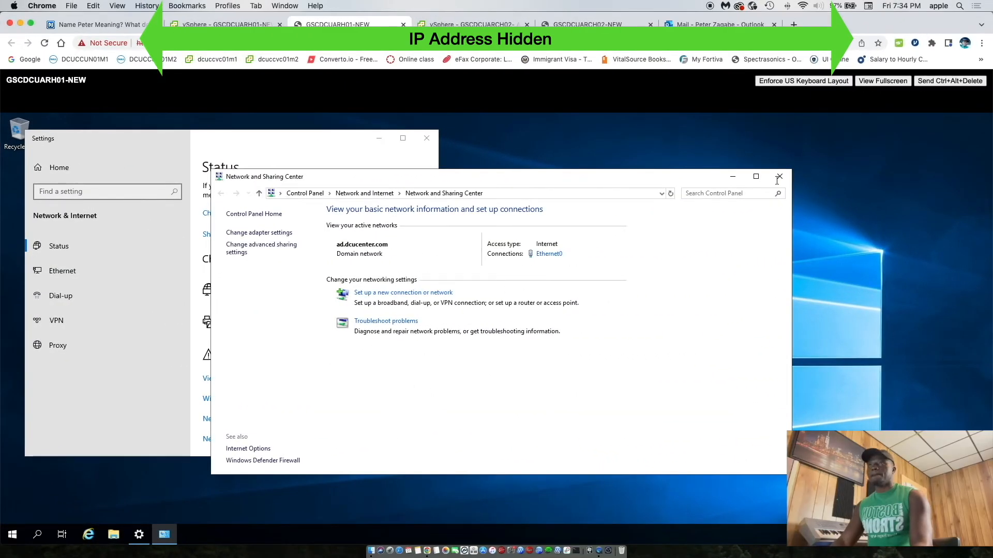
# On GSCDCUARH01-NEW, close Network and Sharing Center and Settings, and open Server Manager
pyautogui.click(779, 177)
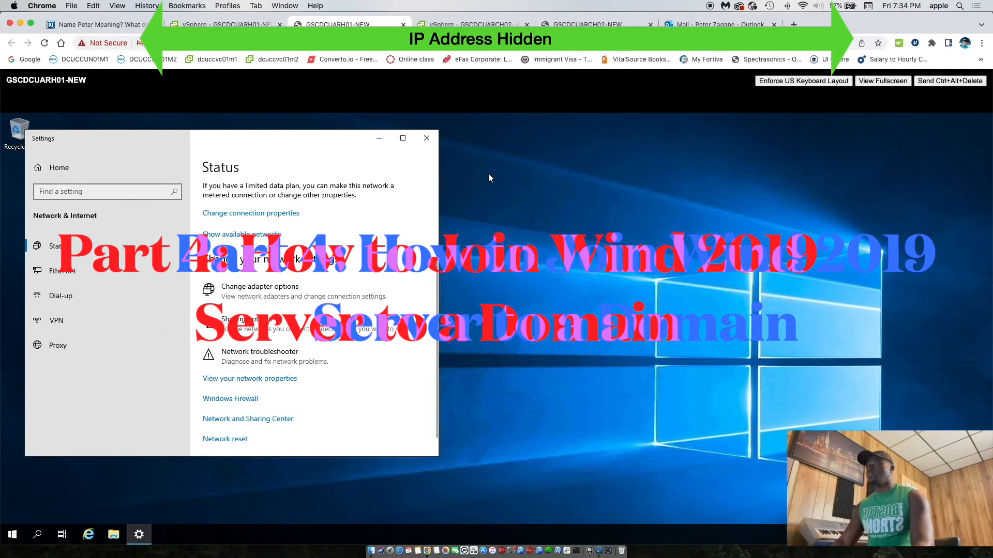
pyautogui.click(427, 139)
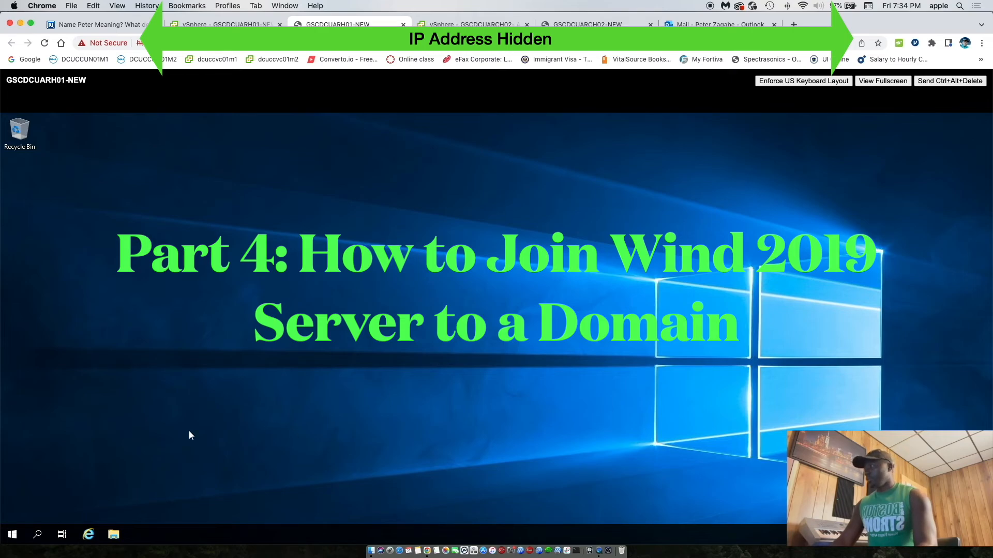
pyautogui.click(13, 534)
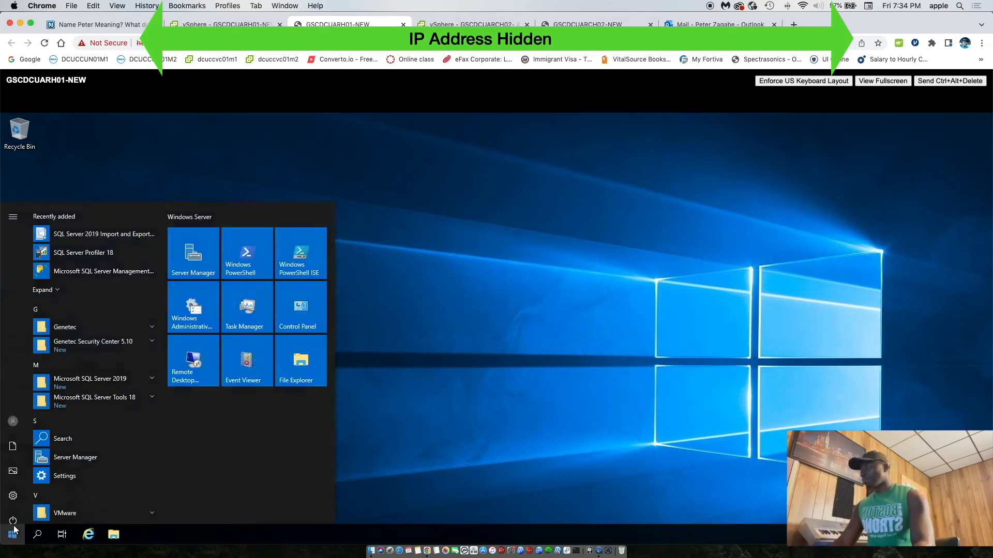
pyautogui.click(204, 240)
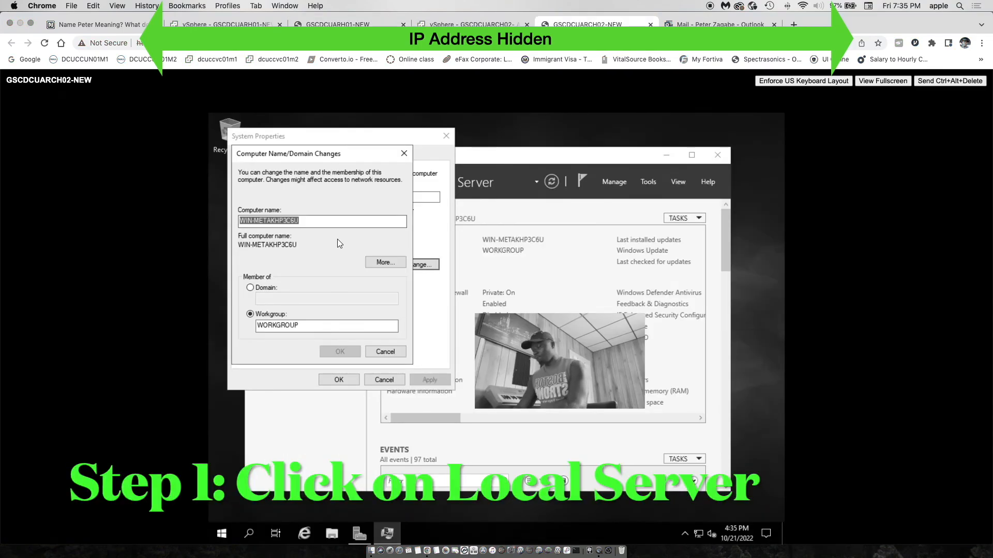
# Set the computer name to GSCDCUARCH02 in the Computer Name/Domain Changes dialog
pyautogui.write('GS')
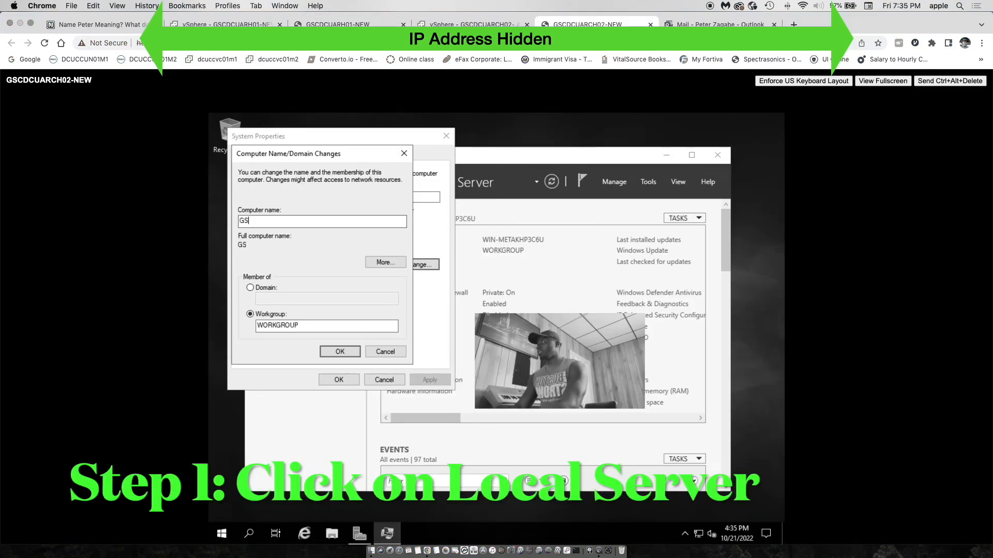
pyautogui.write('CDCU')
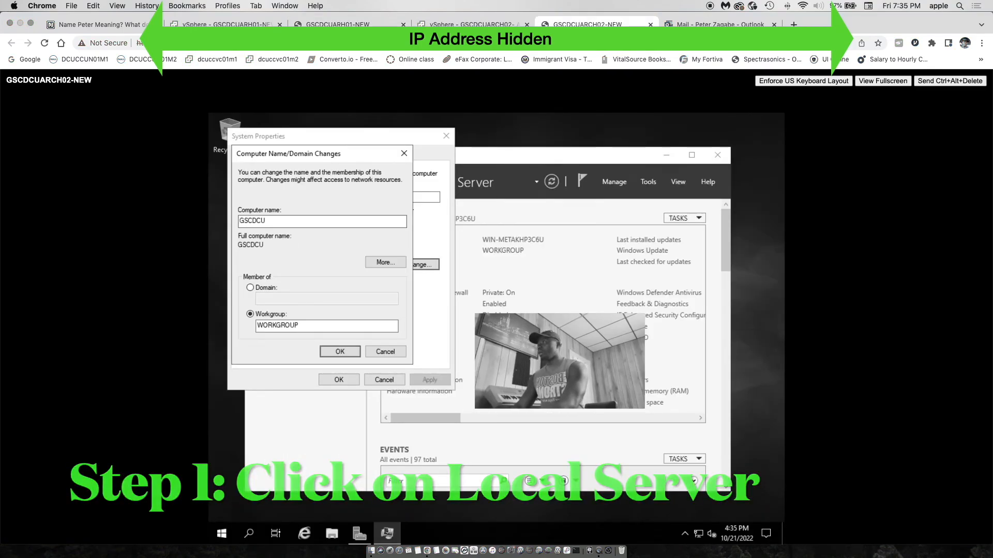
pyautogui.write('ARC')
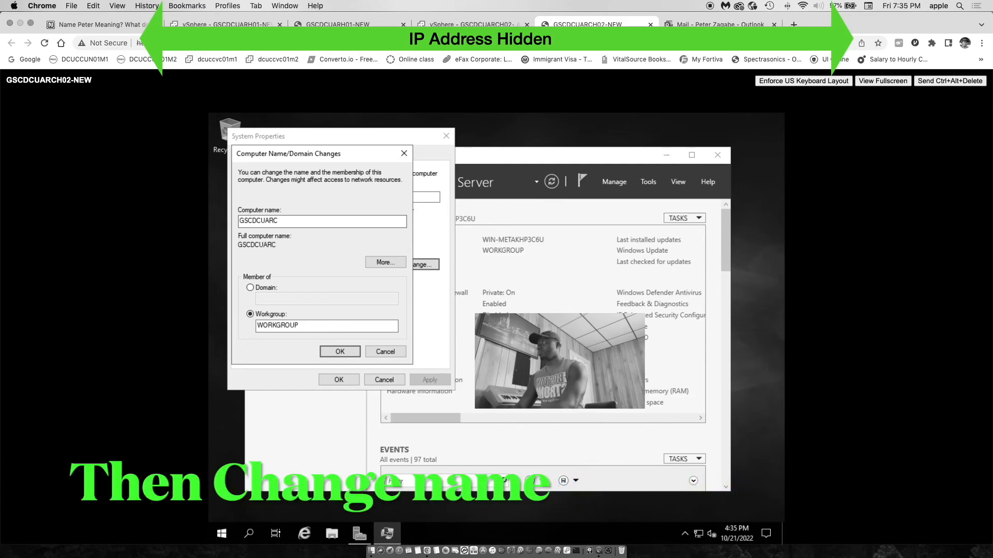
pyautogui.write('H')
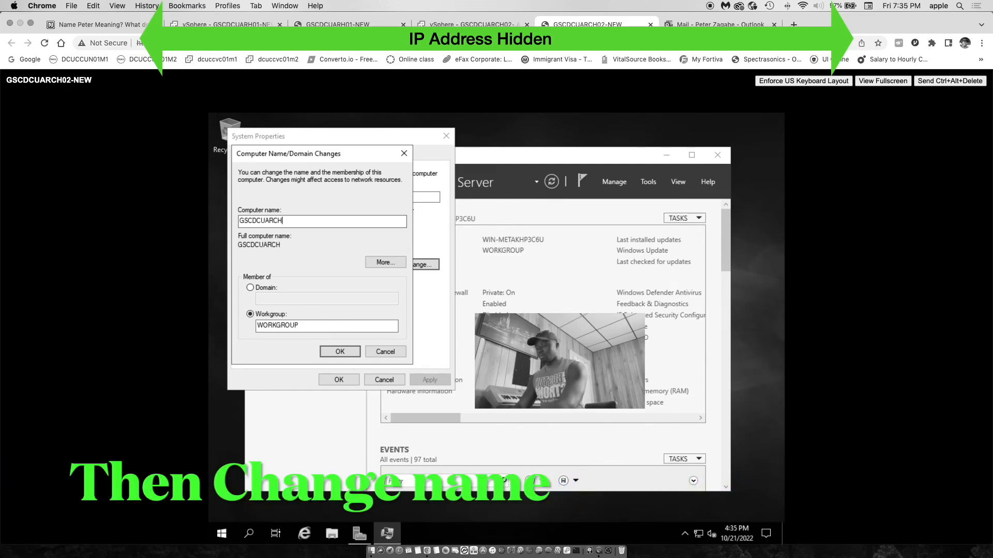
pyautogui.write('02')
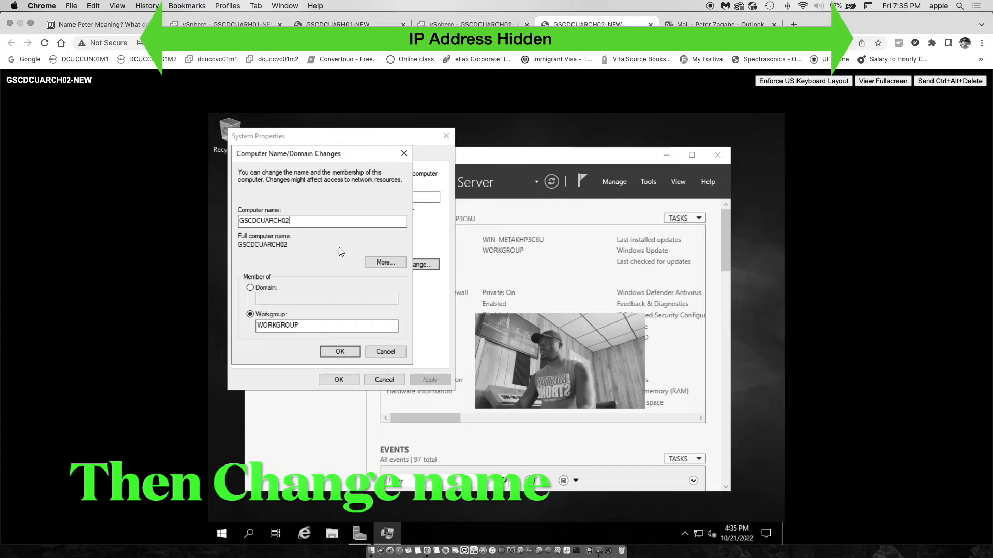
# Change the server's membership from workgroup to the domain ad.dcucenter.com and submit the change
pyautogui.click(250, 288)
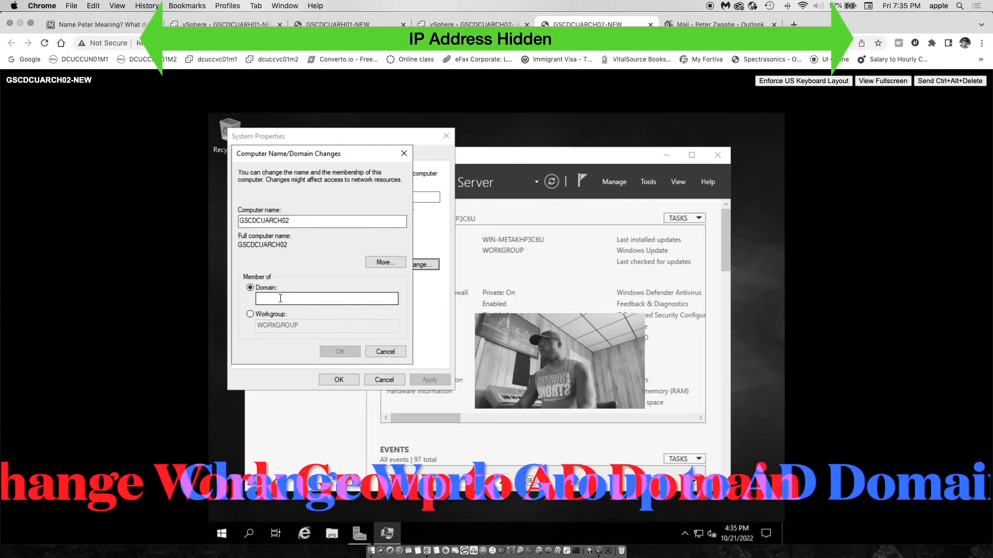
pyautogui.write('ad')
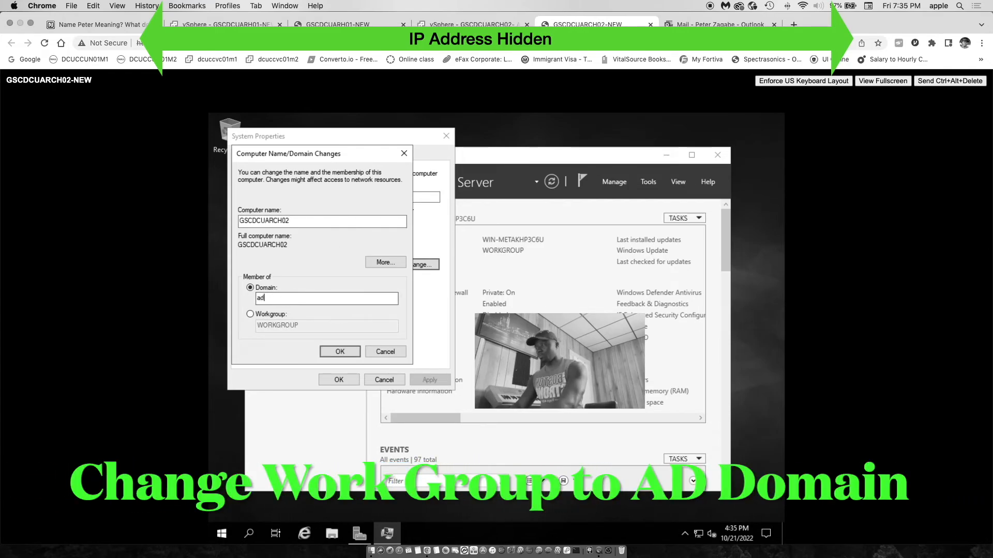
pyautogui.write('.dcucente')
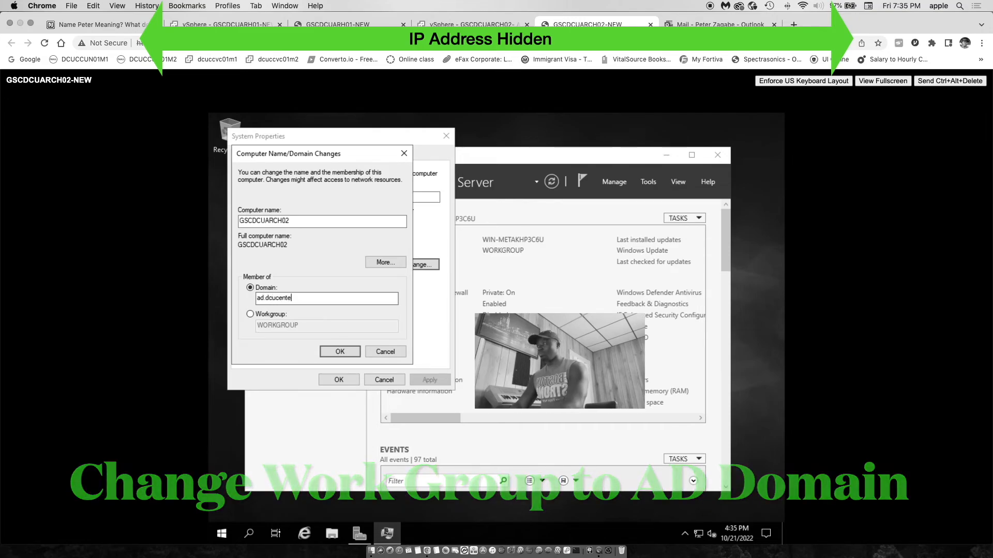
pyautogui.write('r.com')
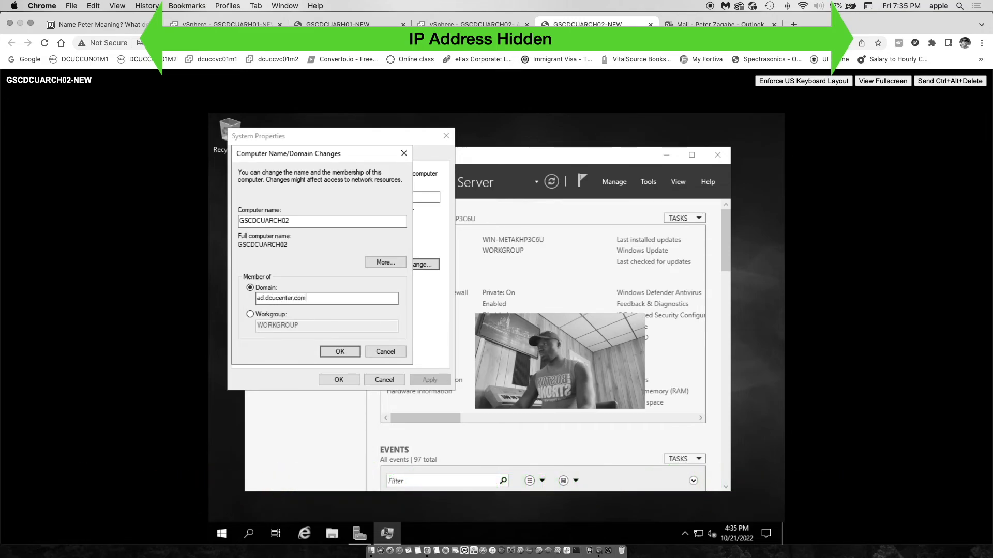
pyautogui.click(333, 350)
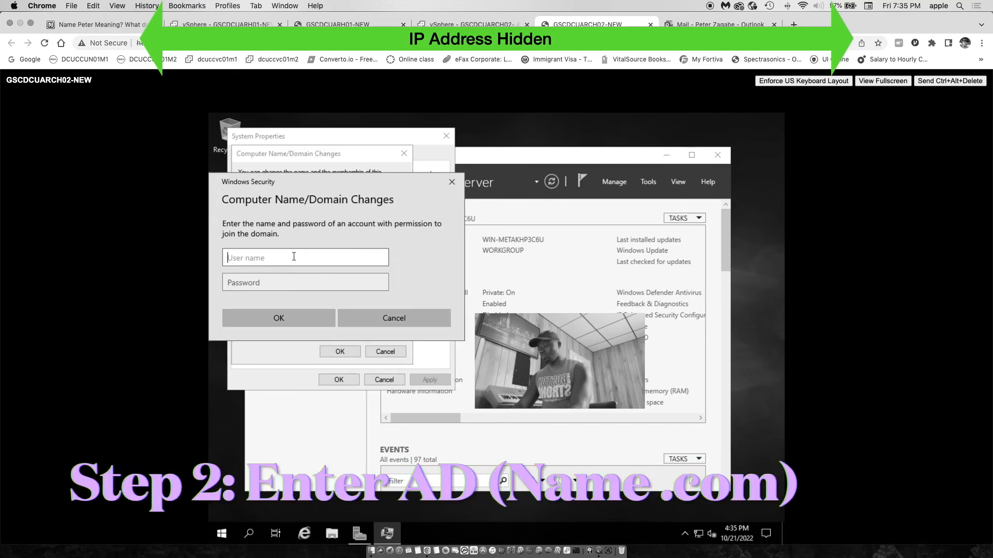
# Authorize the domain join with the AD-DCUCENTER\Administrator account and its password
pyautogui.write('Ad')
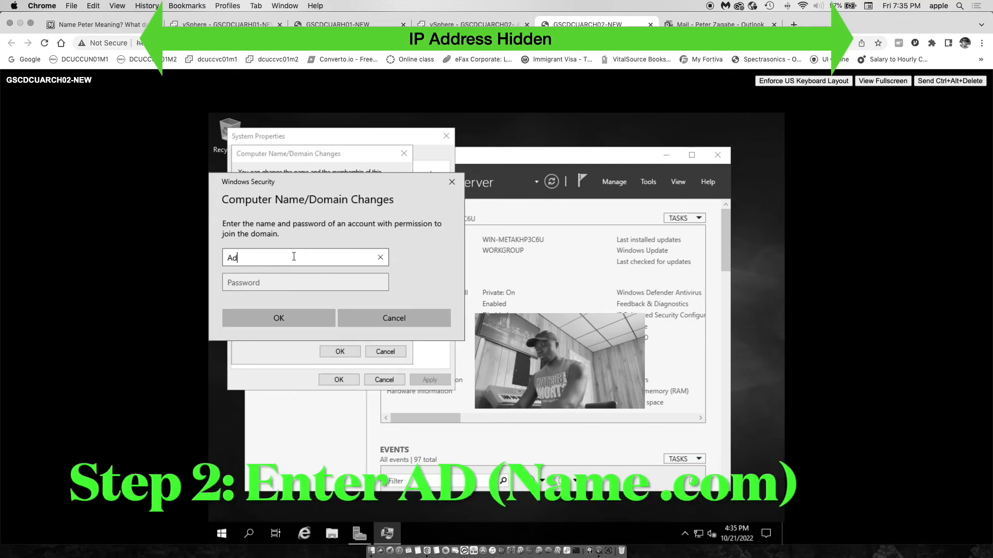
pyautogui.press('BackSpace')
pyautogui.write('D_')
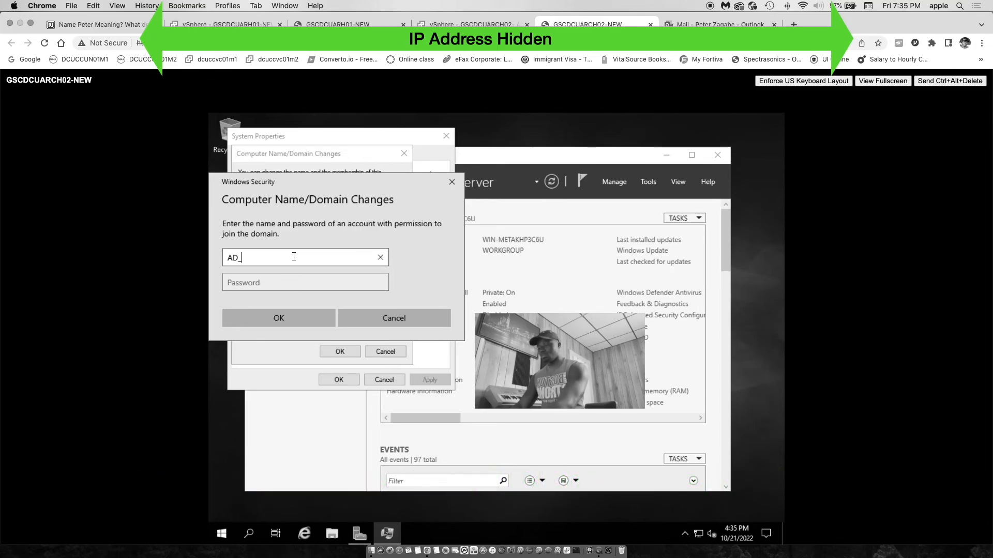
pyautogui.write('D')
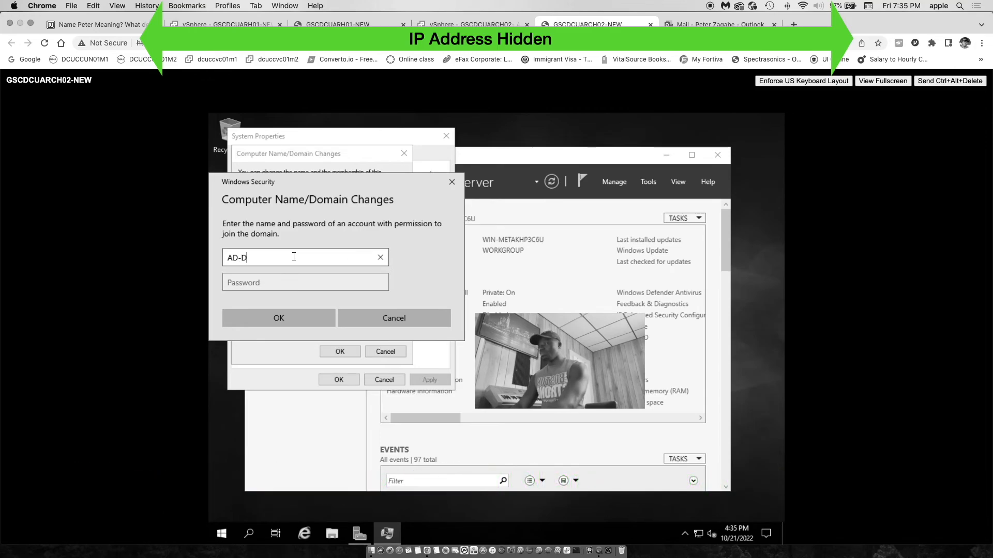
pyautogui.write('CUCENTER')
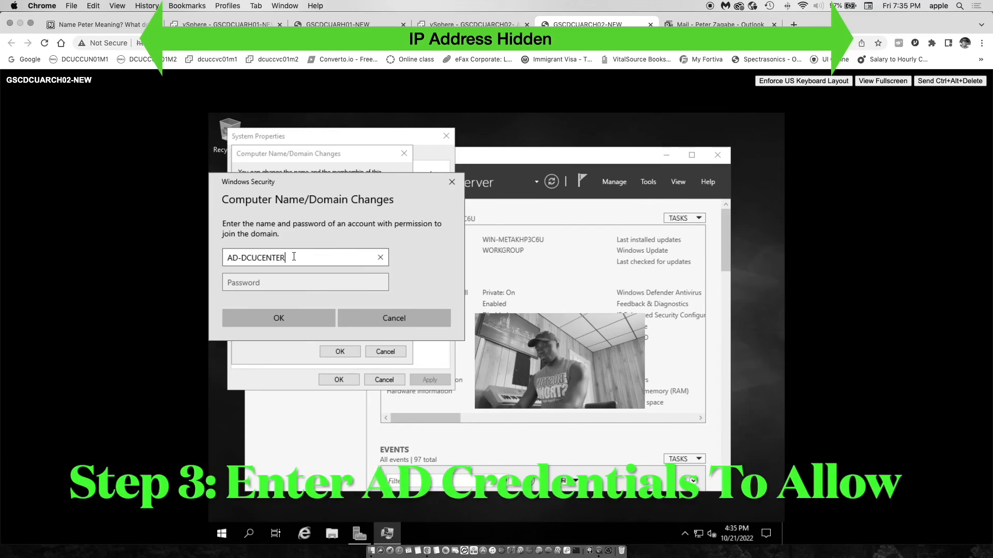
pyautogui.write('\\A')
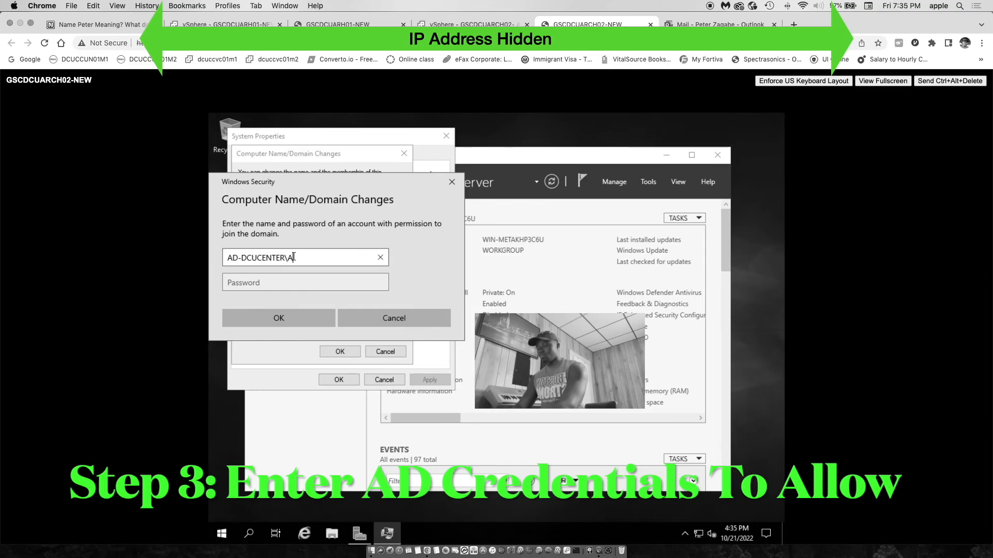
pyautogui.write('dmin')
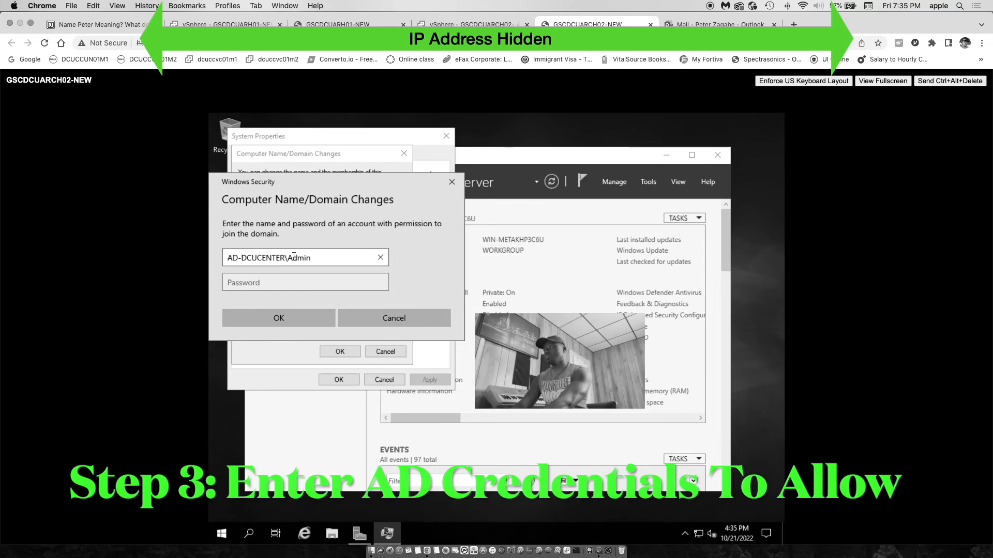
pyautogui.write('istra')
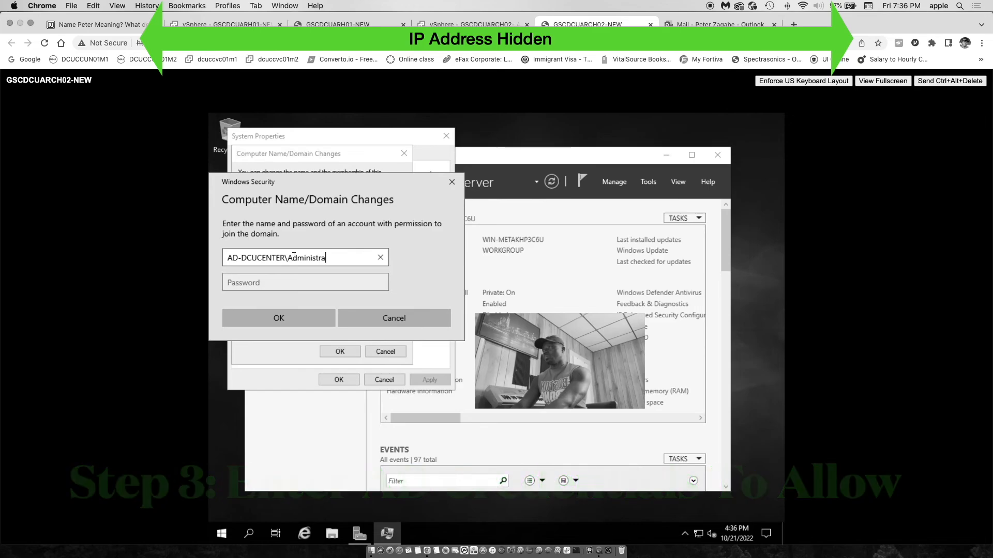
pyautogui.write('tor')
pyautogui.click(301, 282)
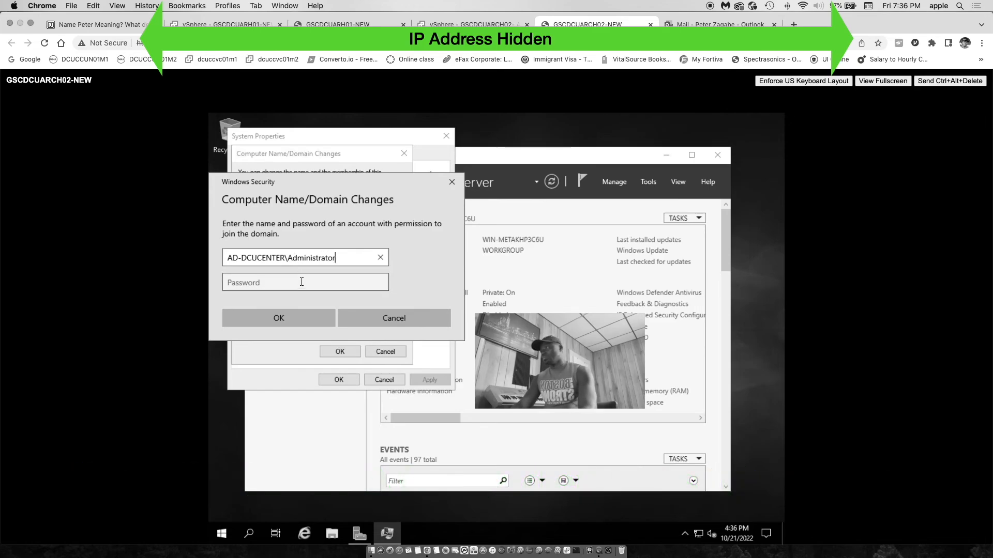
pyautogui.write('•••••')
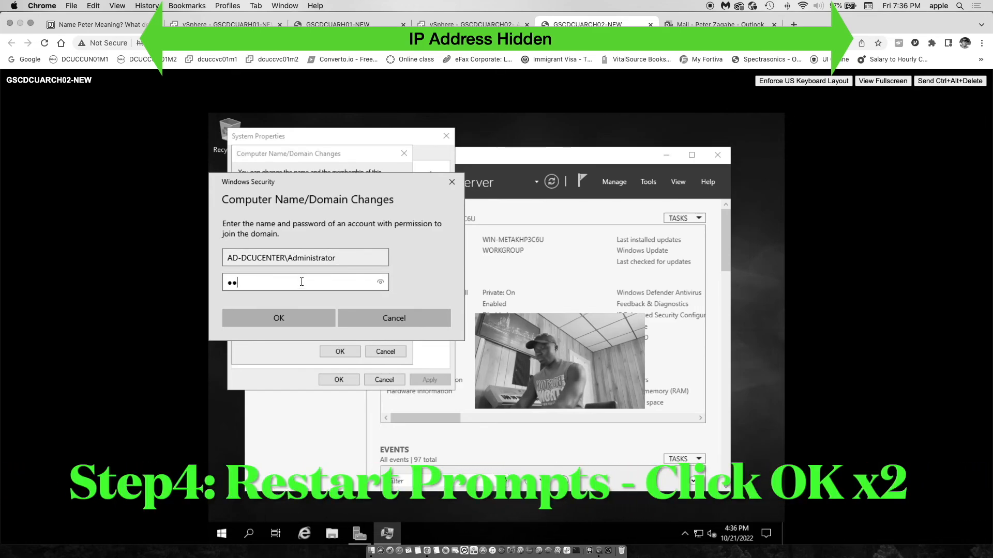
pyautogui.write('•••••')
pyautogui.press('Return')
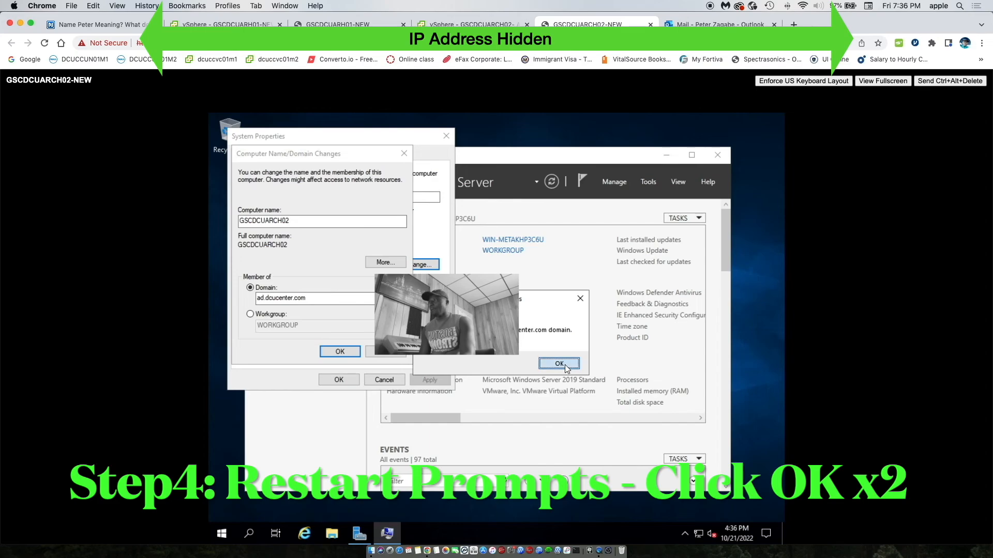
# Acknowledge the domain join notices, close System Properties and restart the server immediately to apply the changes
pyautogui.click(566, 366)
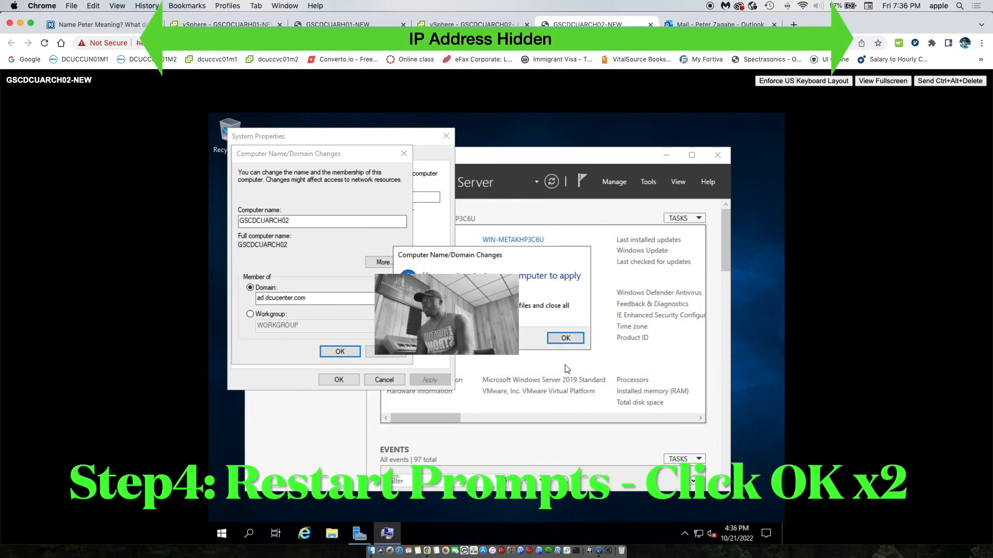
pyautogui.click(568, 337)
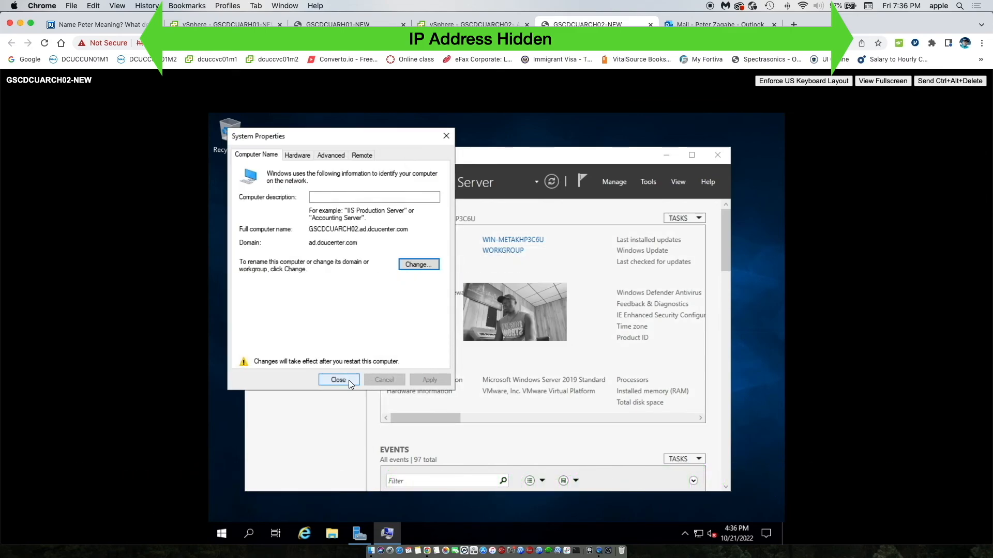
pyautogui.click(339, 380)
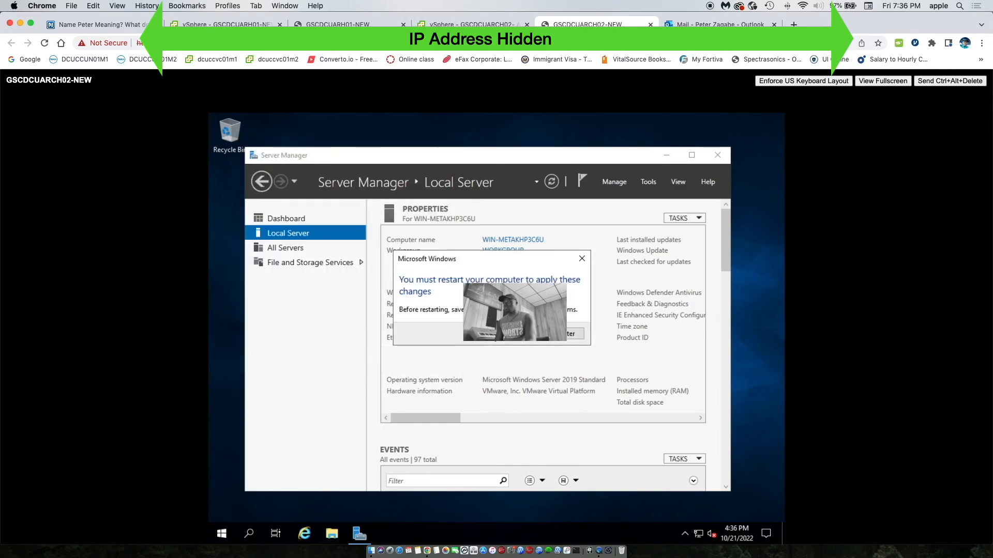
pyautogui.click(490, 333)
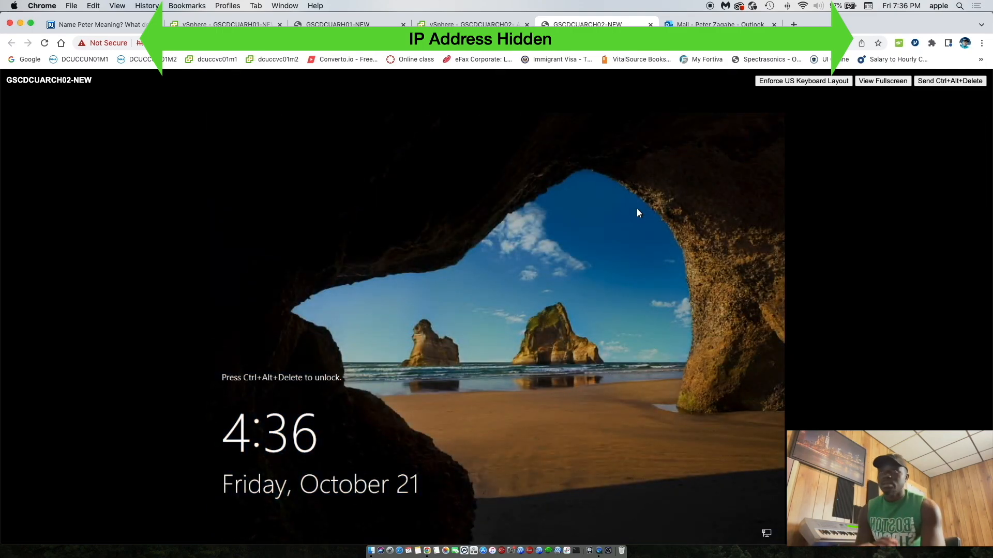
# Unlock the restarted GSCDCUARCH02-NEW console to reach its sign-in screen
pyautogui.click(948, 82)
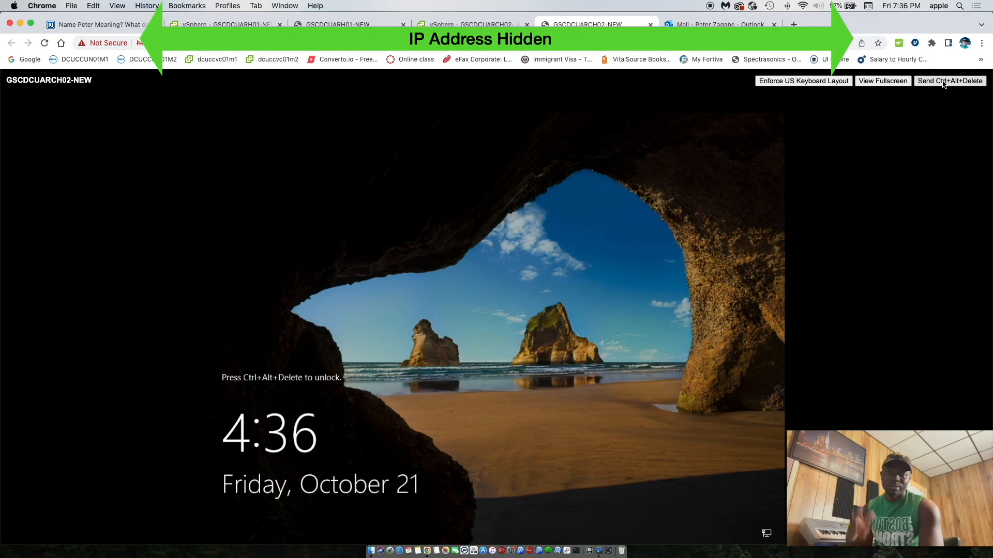